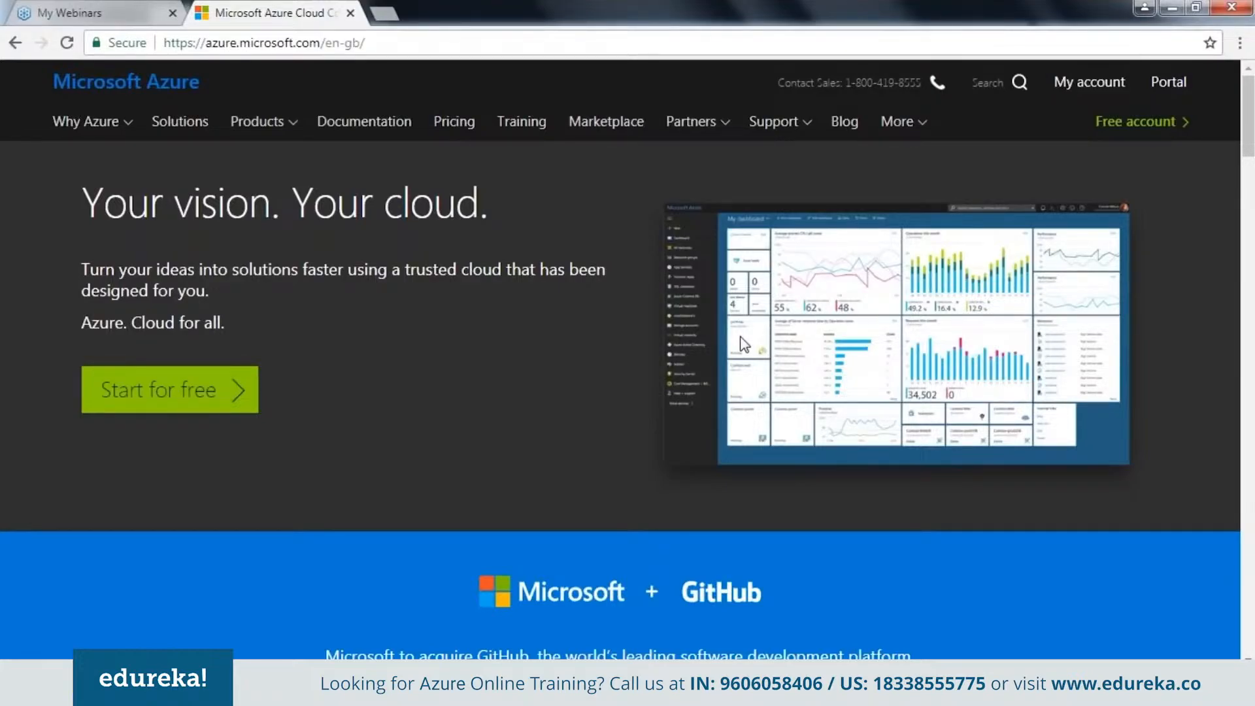
# Open the Google home page in a new browser tab.
pyautogui.click(385, 20)
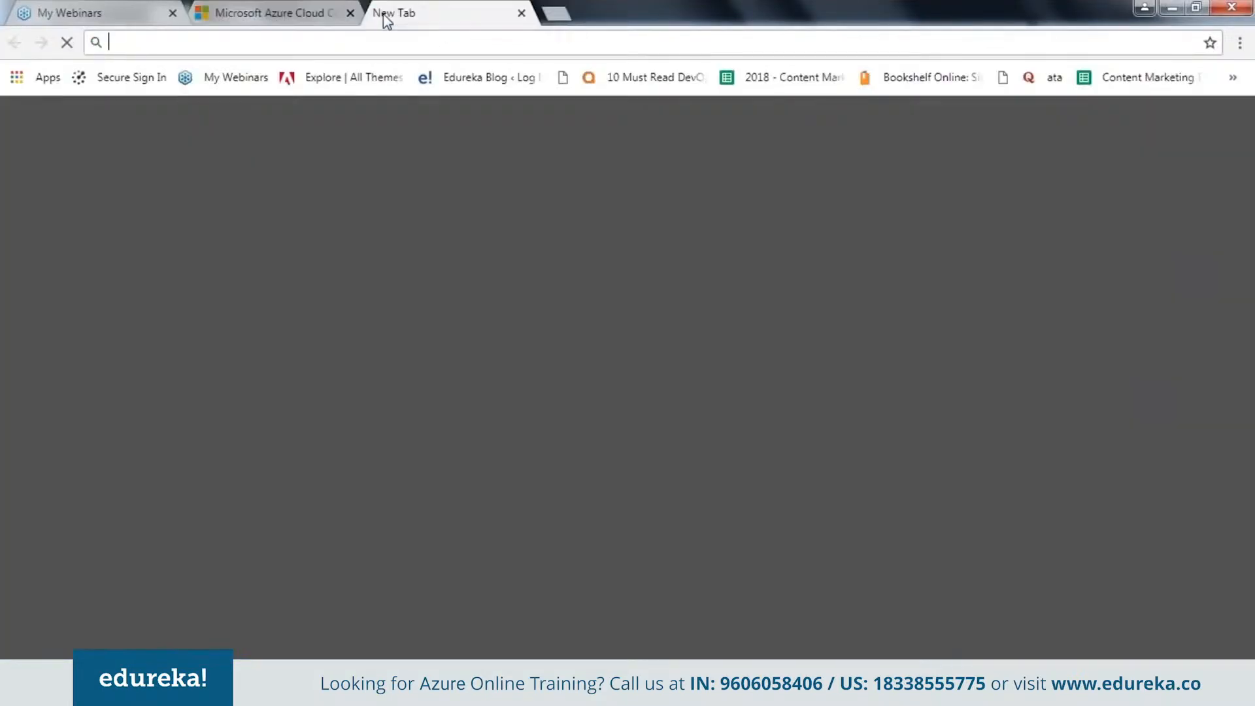
pyautogui.write('goog')
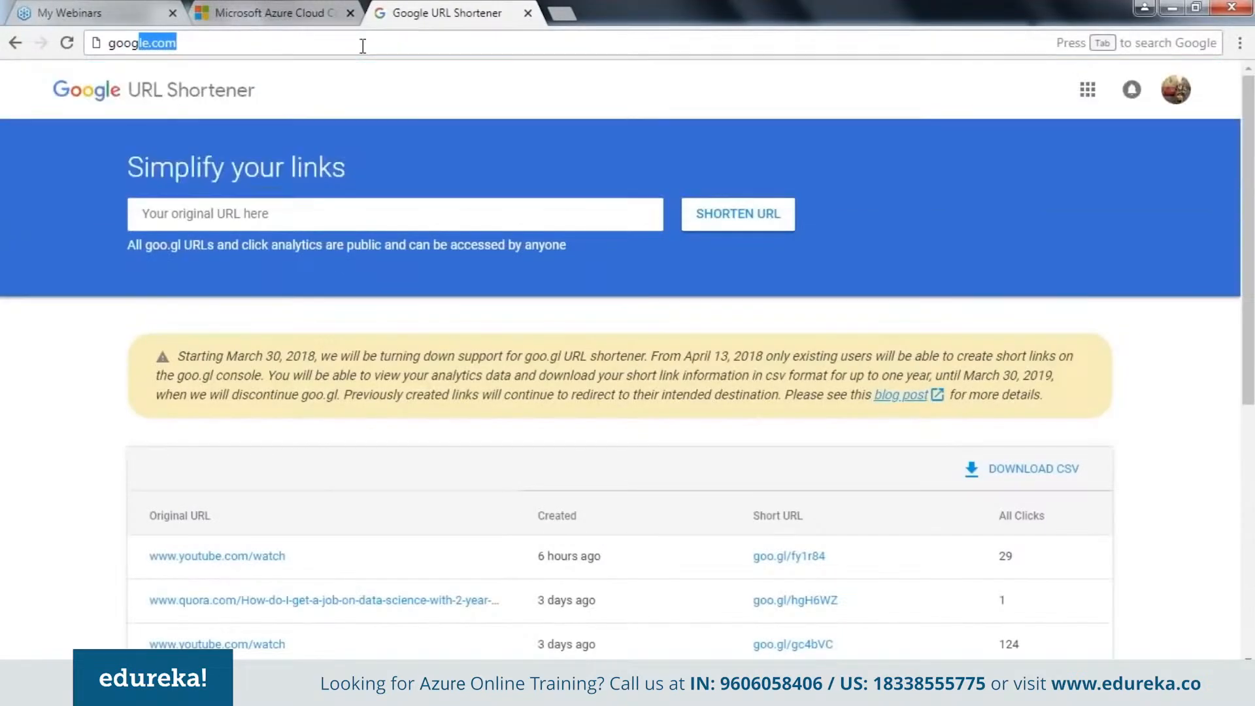
pyautogui.press('Return')
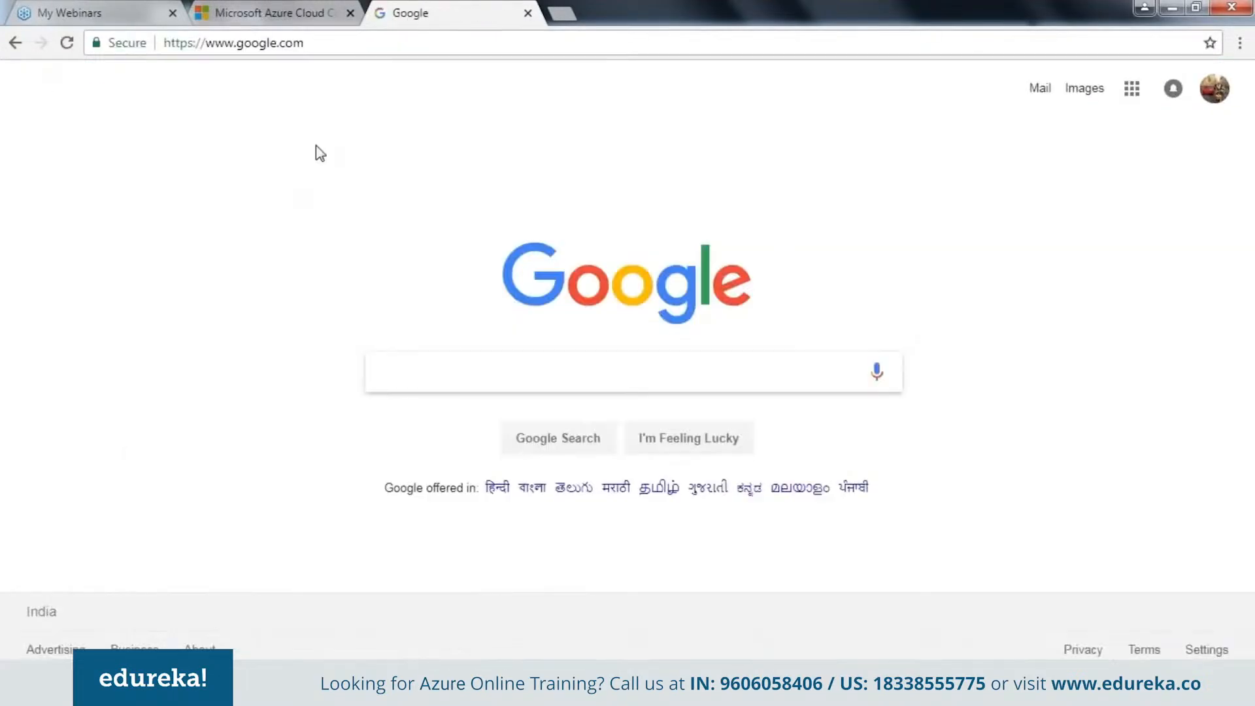
# Search Google for ssms and open the Microsoft Docs page for downloading SQL Server Management Studio.
pyautogui.write('ssms')
pyautogui.press('Return')
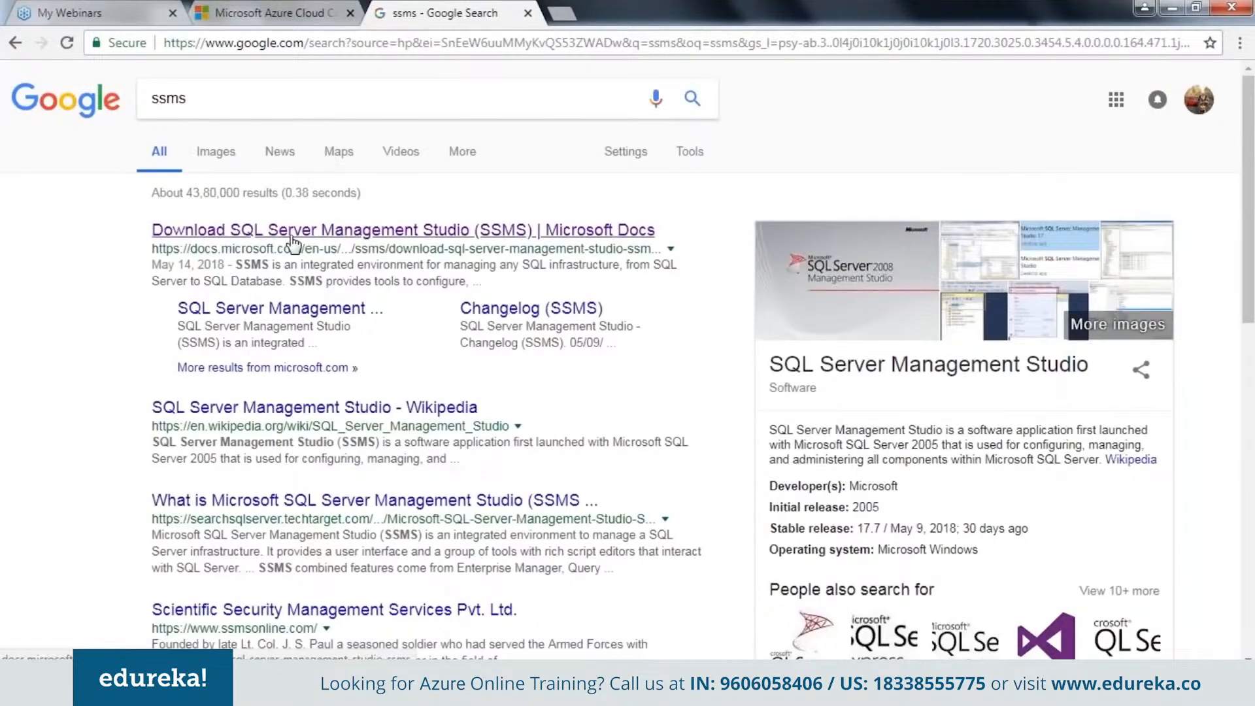
pyautogui.click(292, 243)
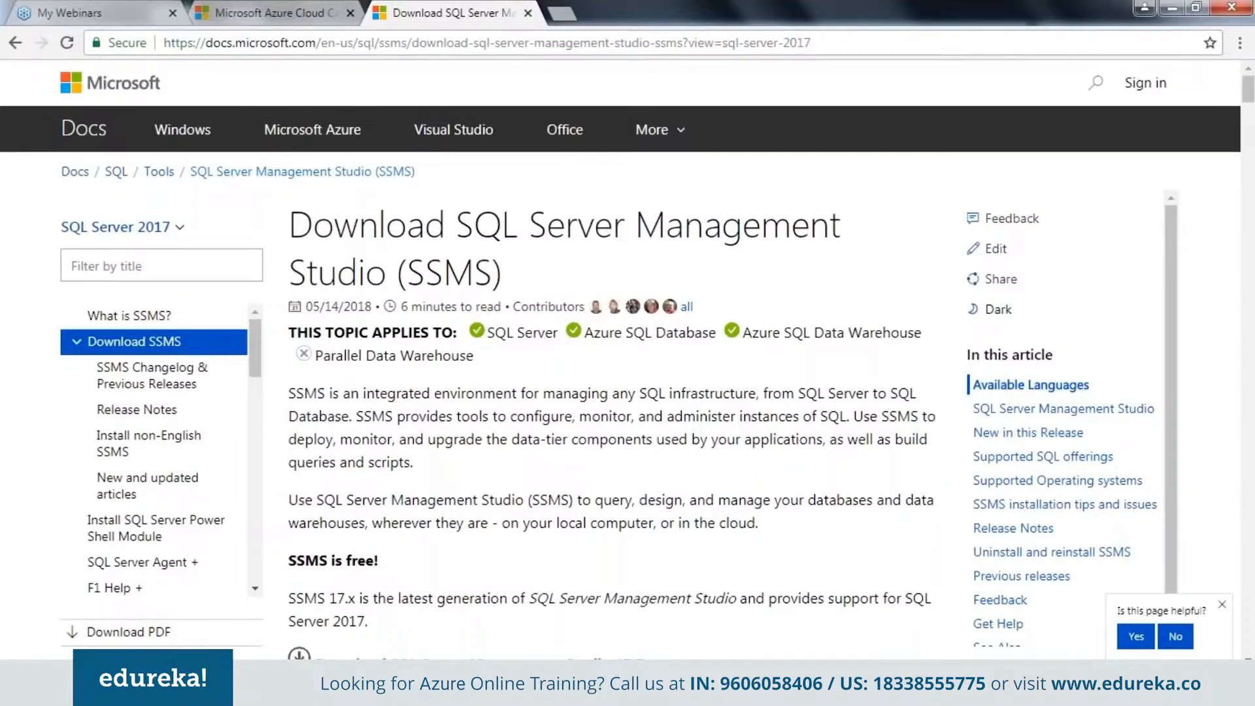
pyautogui.scroll(-1, 627, 363)
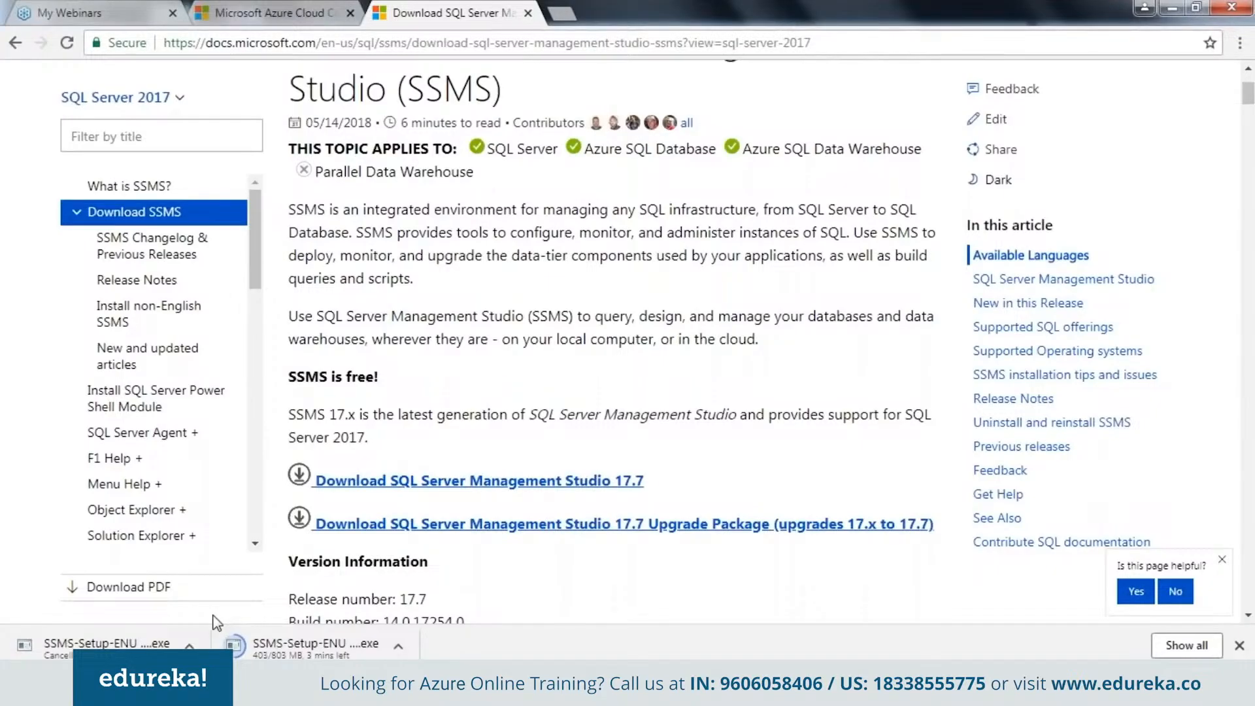
# Open the Azure portal from the Azure website, sign in with the saved account and decline to stay signed in.
pyautogui.click(278, 7)
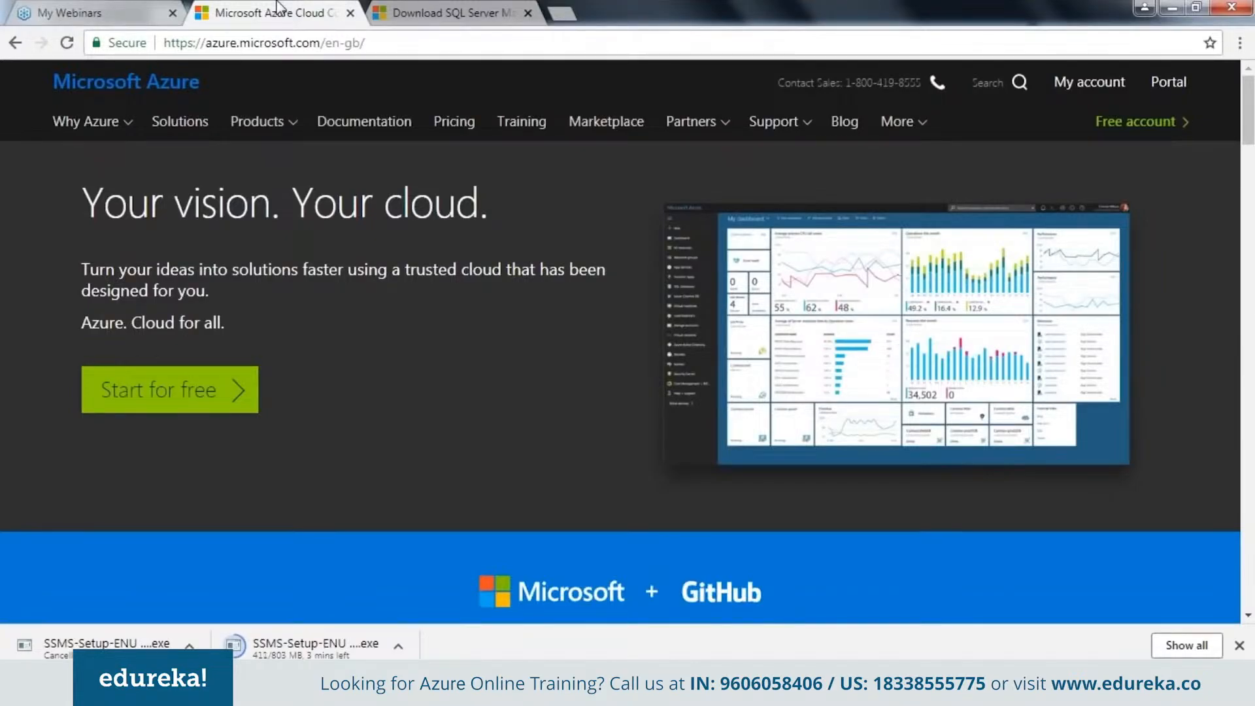
pyautogui.click(1168, 91)
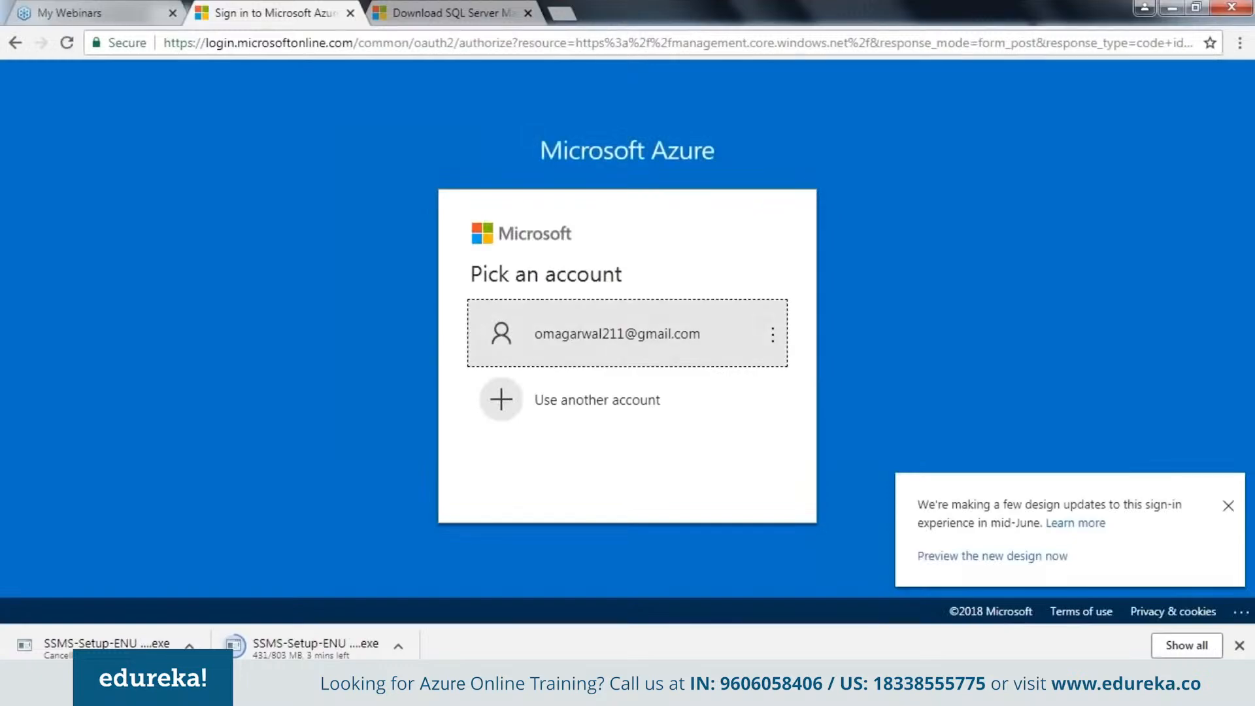
pyautogui.click(567, 336)
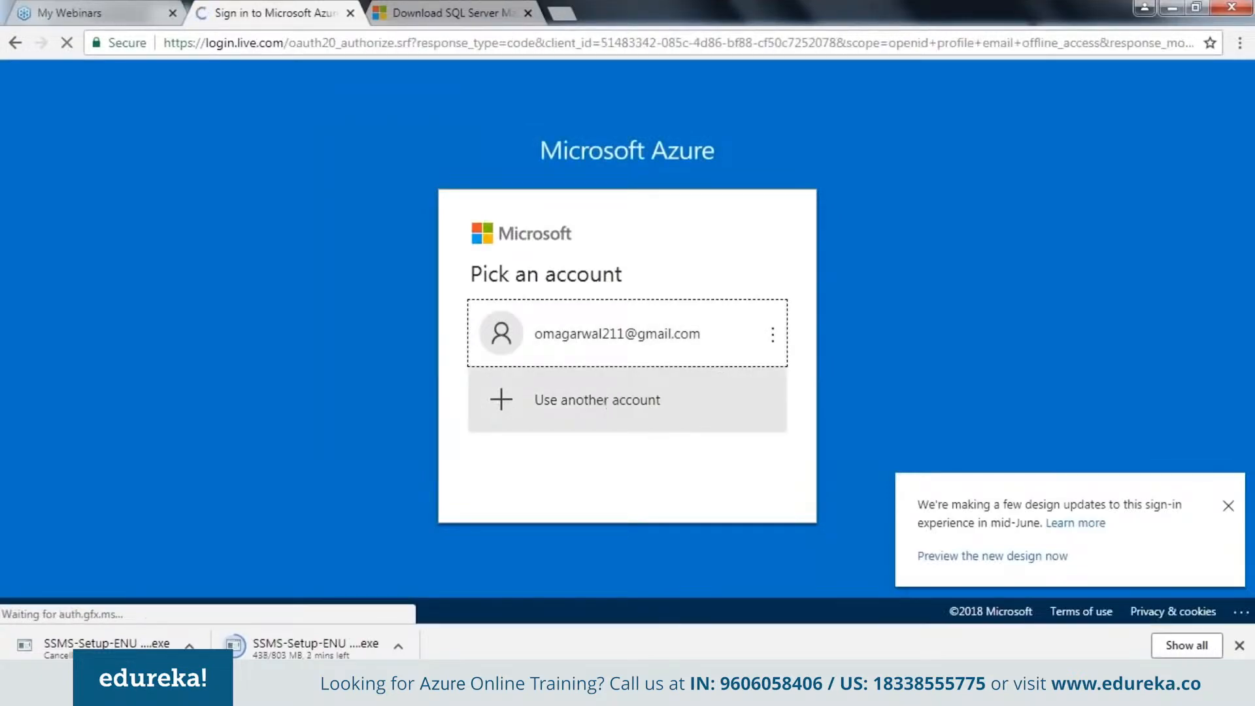
pyautogui.click(752, 491)
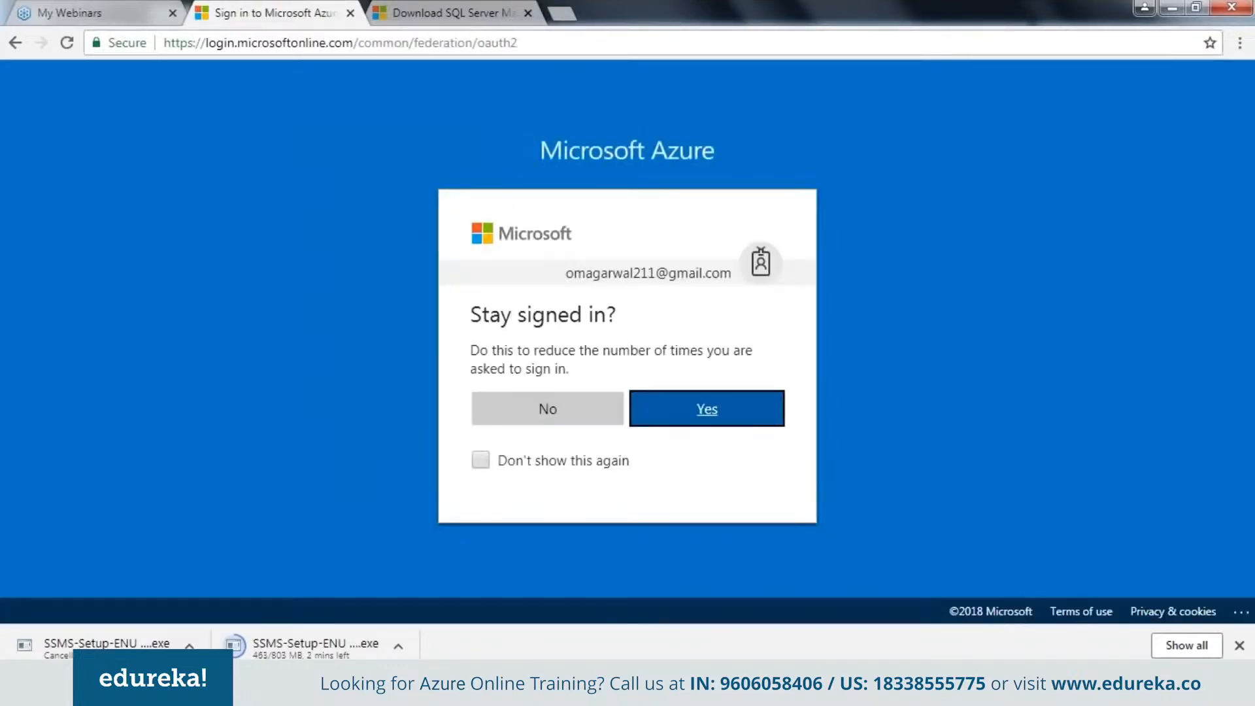
pyautogui.click(586, 424)
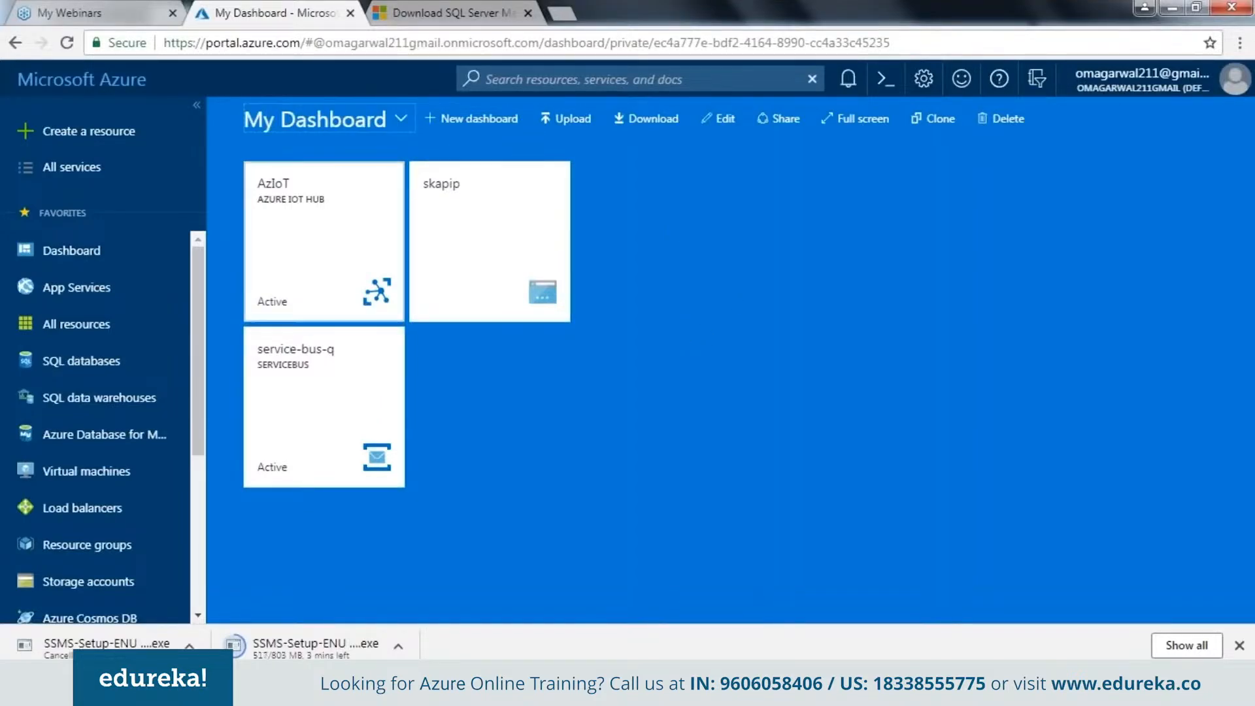
# Start a new SQL Data Warehouse resource from the Databases category and name the database DemoDB321.
pyautogui.click(39, 134)
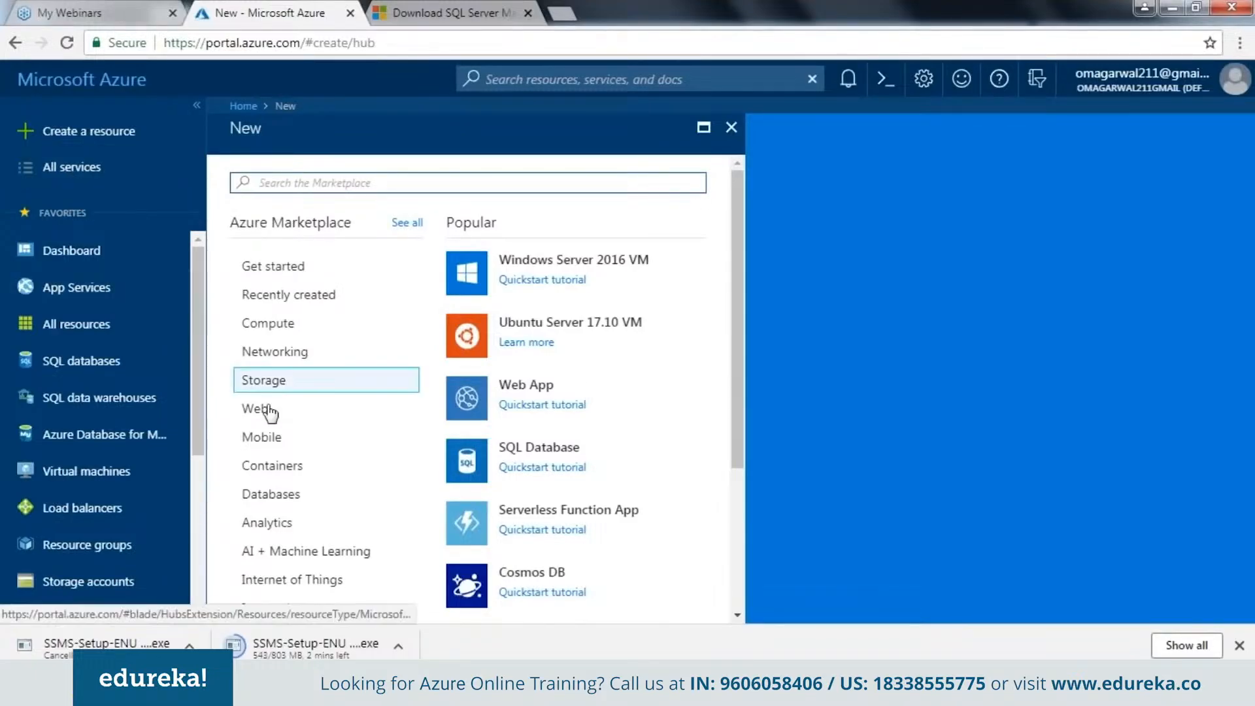
pyautogui.click(278, 498)
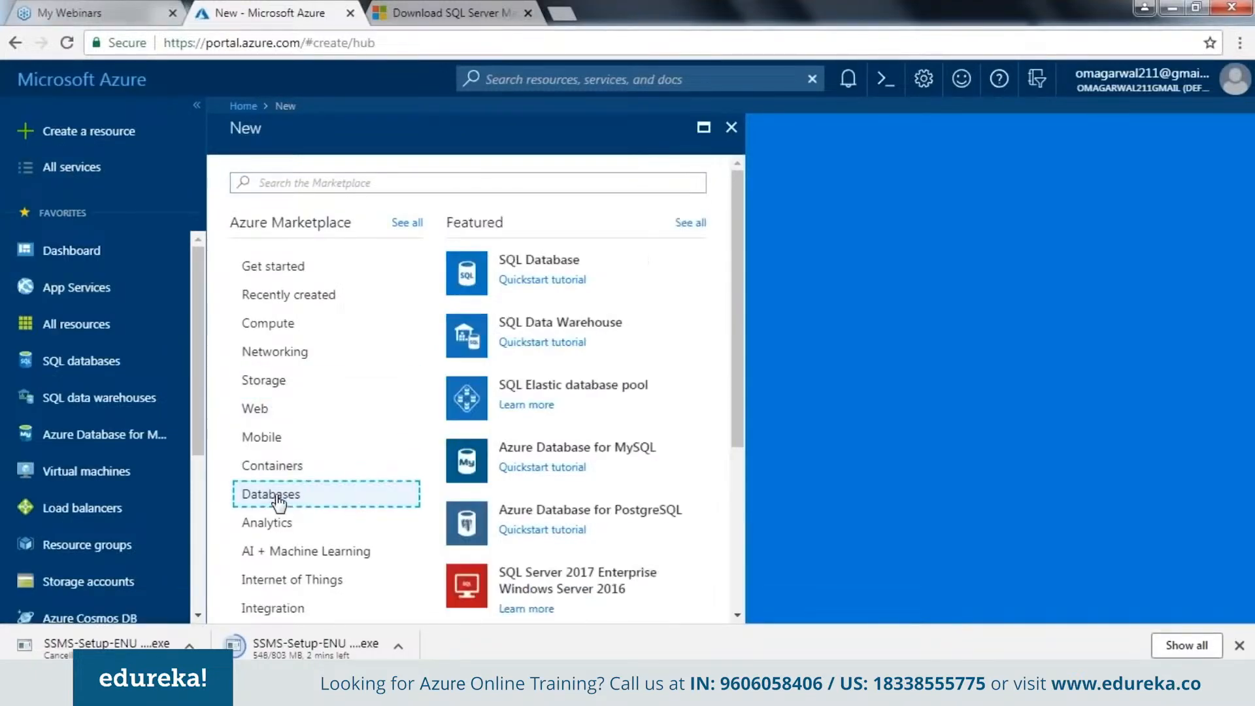
pyautogui.click(550, 323)
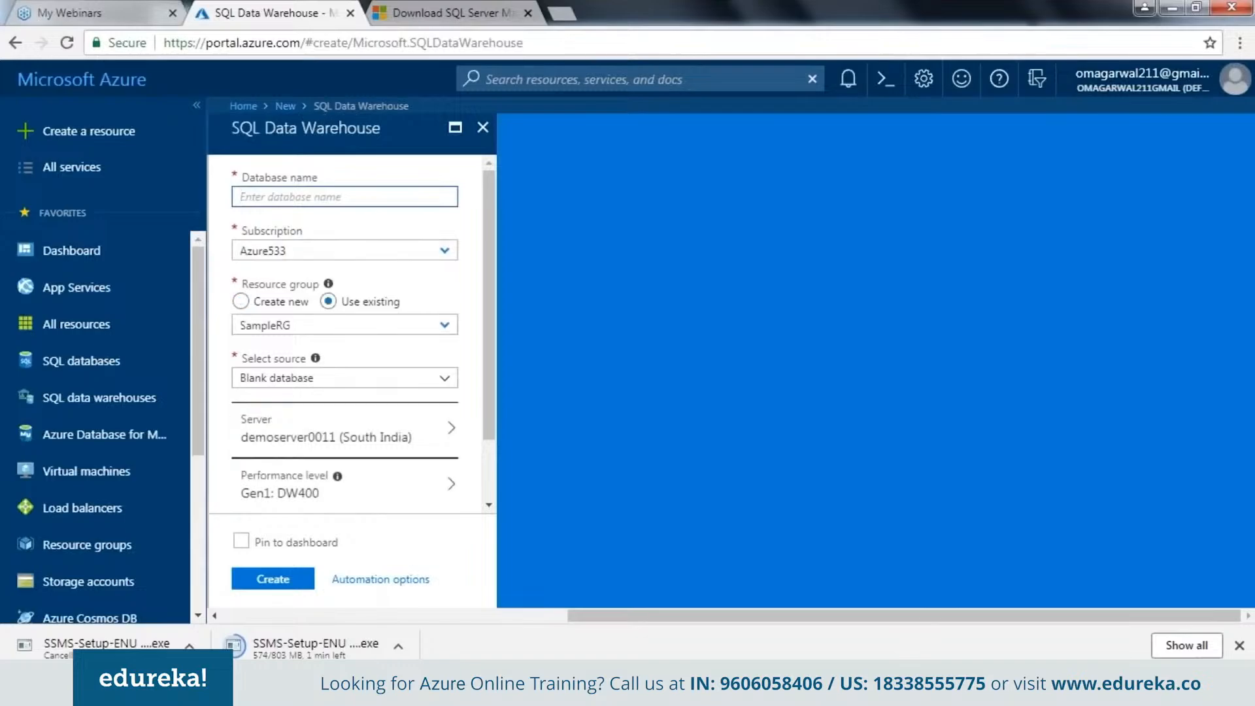
pyautogui.write('Demo')
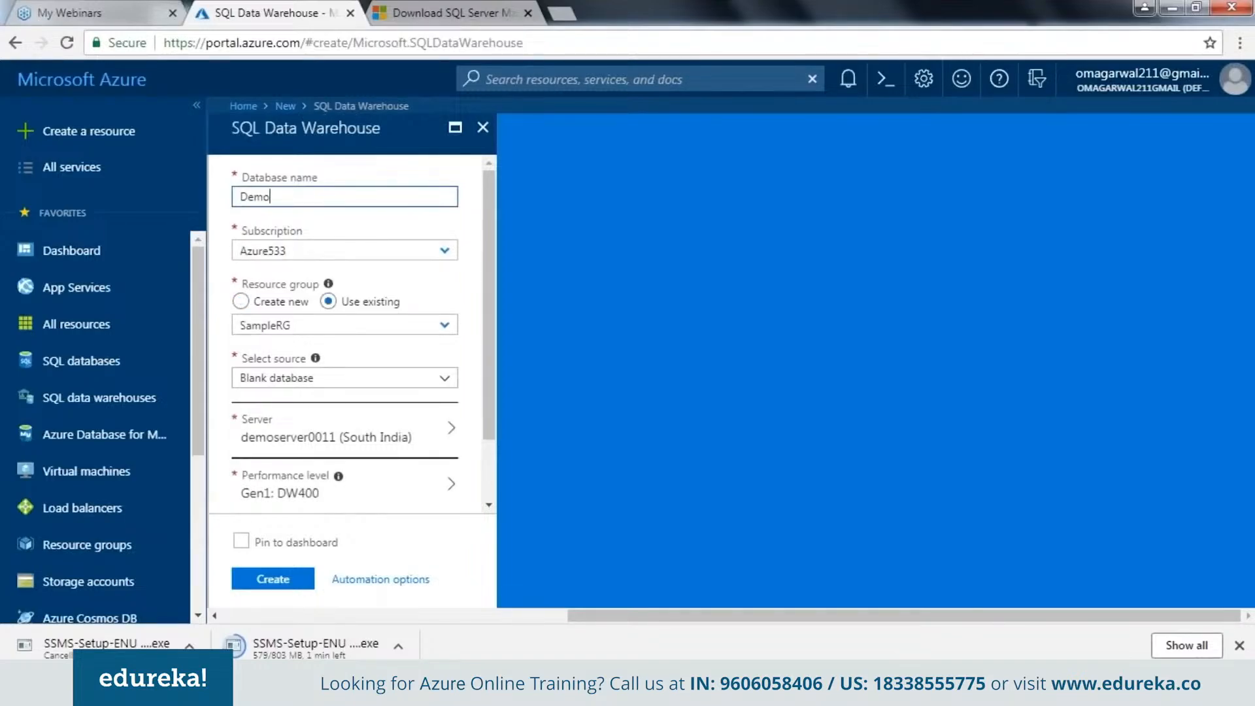
pyautogui.write('DB321')
# Specify a new resource group named DemoRG and choose Blank database as the warehouse's source.
pyautogui.click(243, 303)
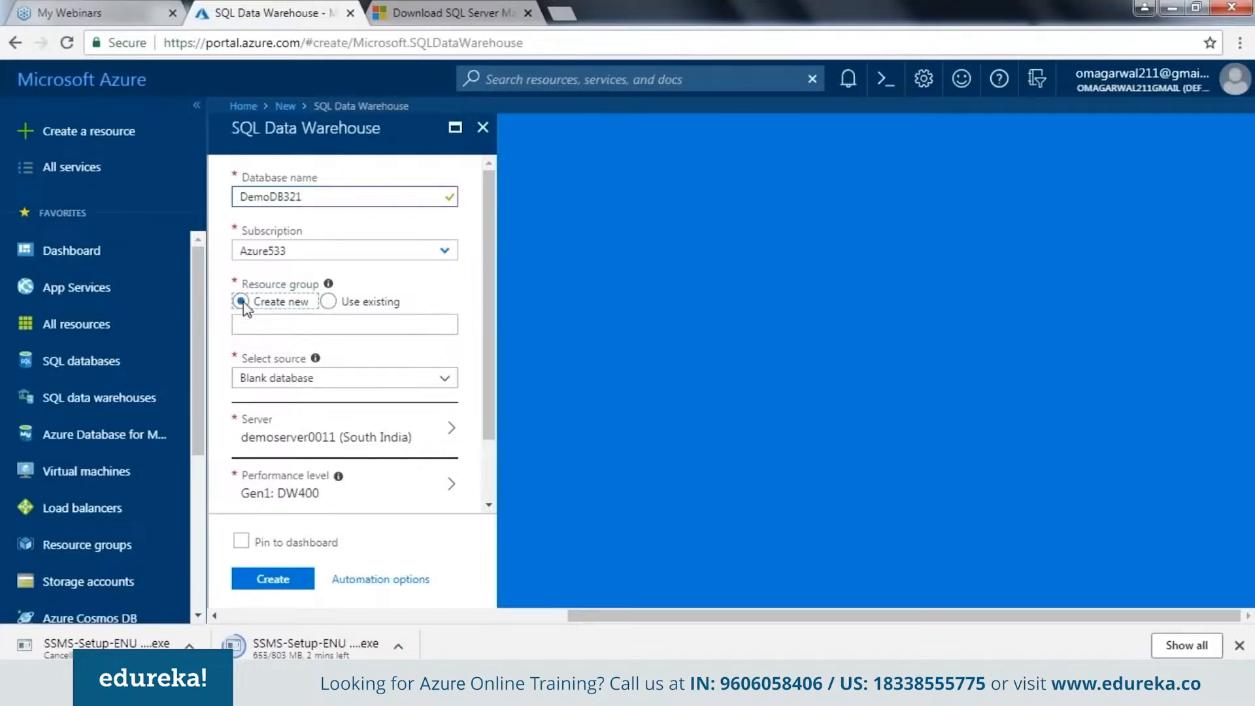
pyautogui.click(319, 325)
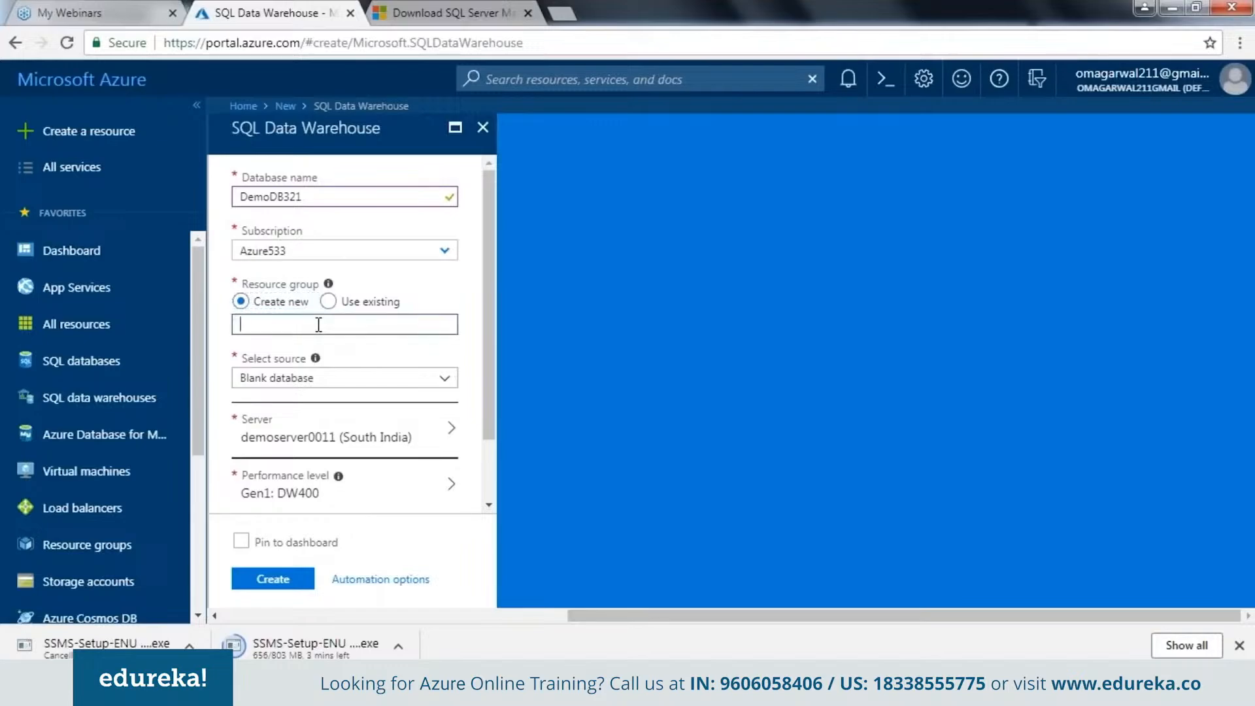
pyautogui.write('DemoRG')
pyautogui.click(344, 378)
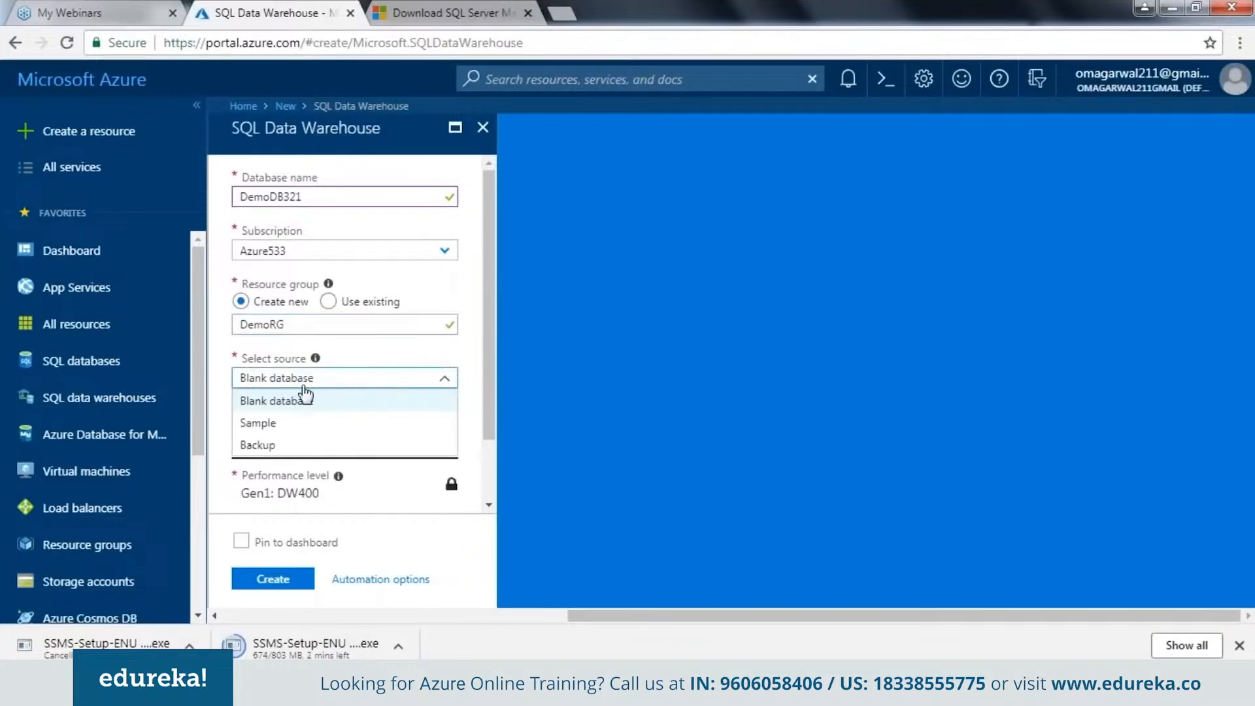
pyautogui.click(289, 399)
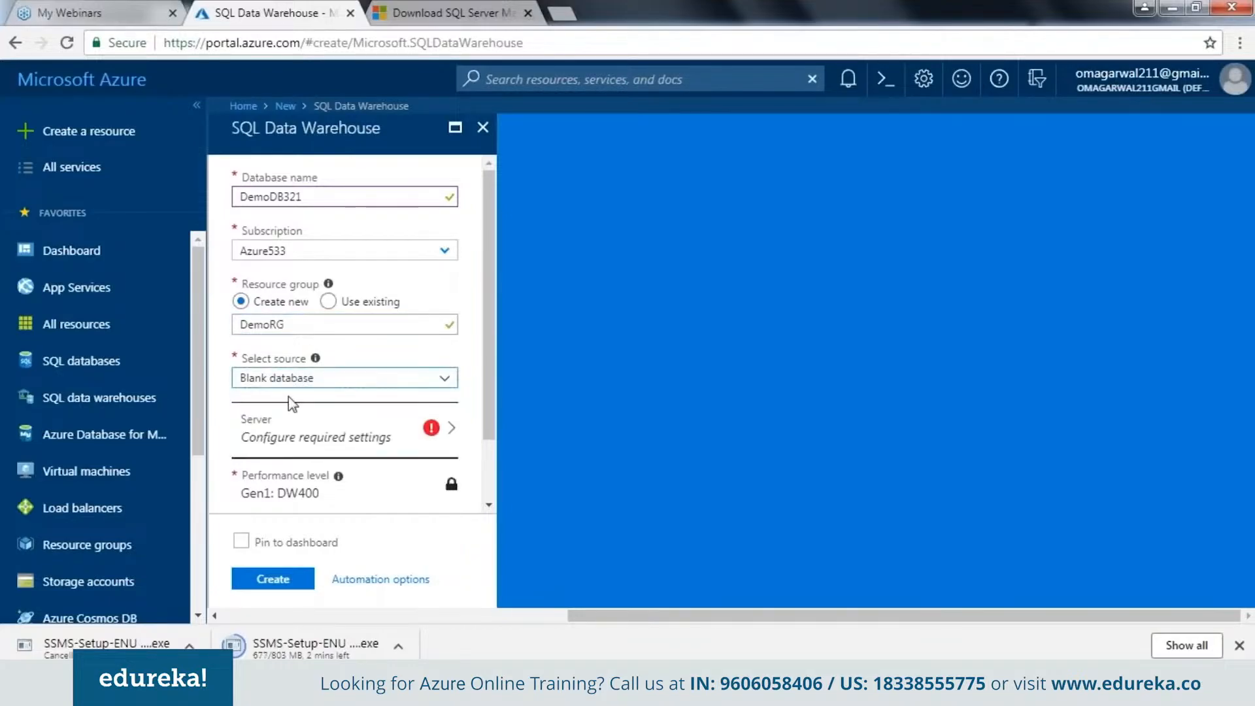
# Start a new server for the warehouse, named demoserver1100, with the server admin login admindemo.
pyautogui.click(452, 434)
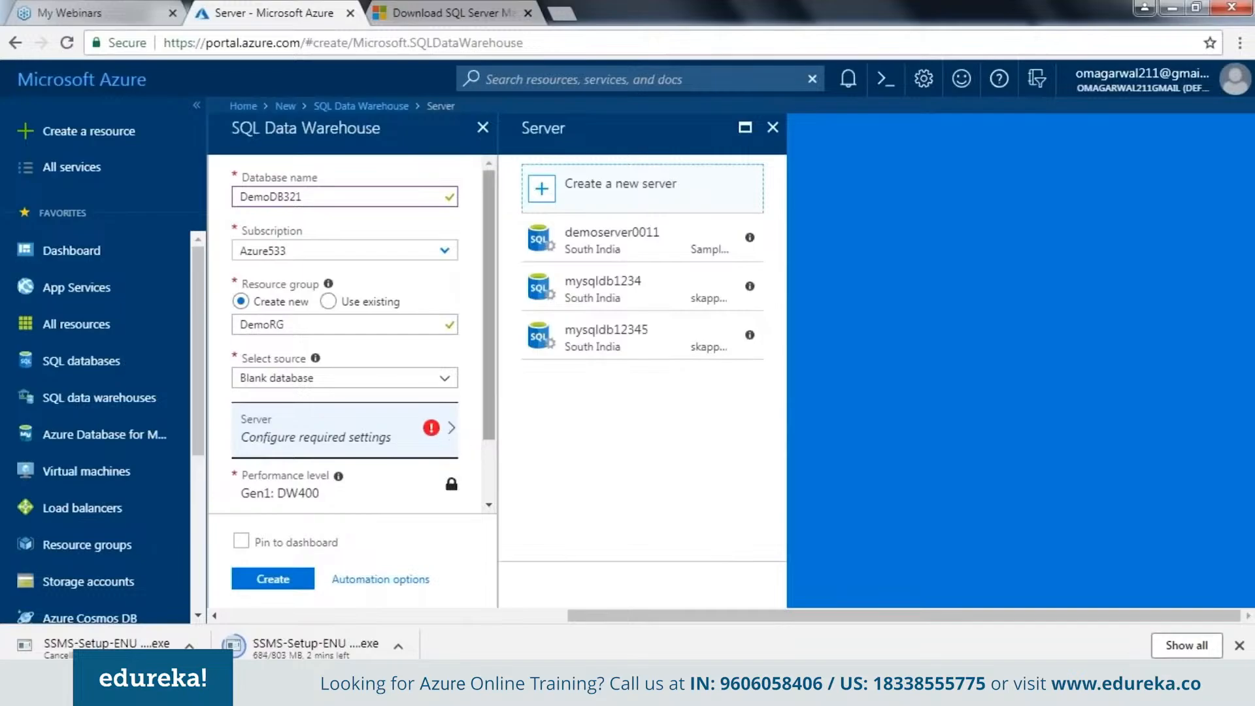
pyautogui.click(548, 192)
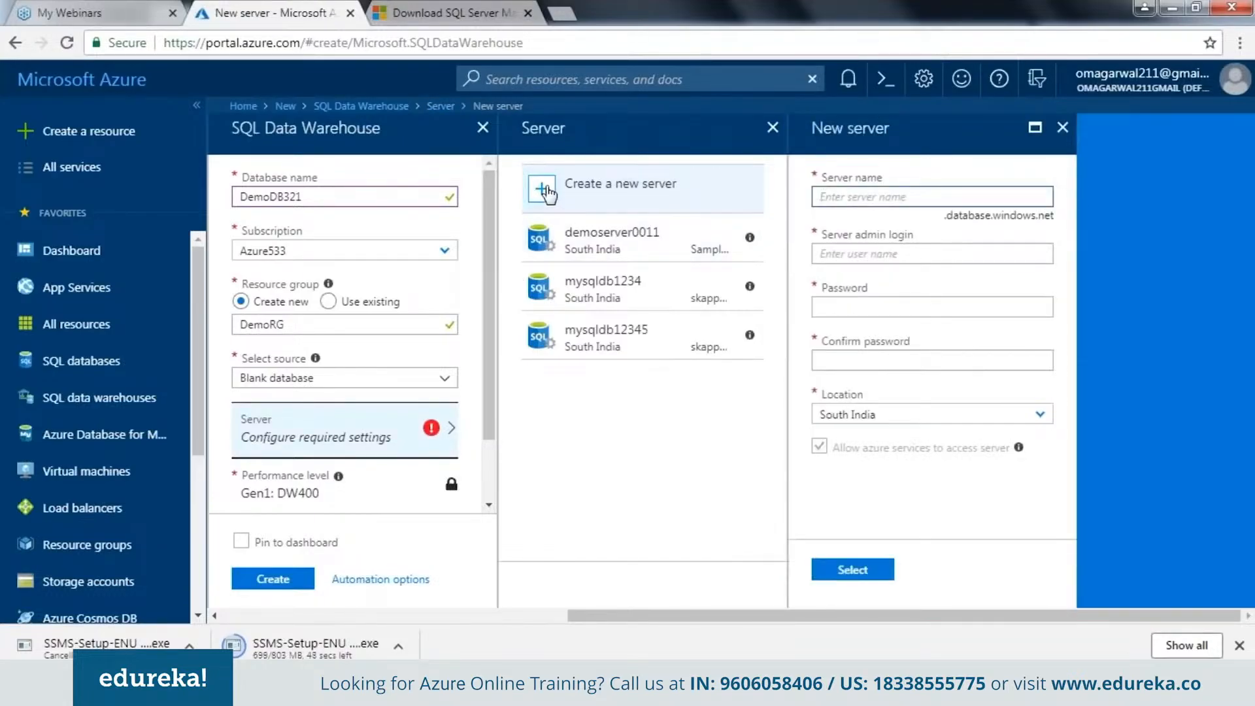
pyautogui.write('demoserver')
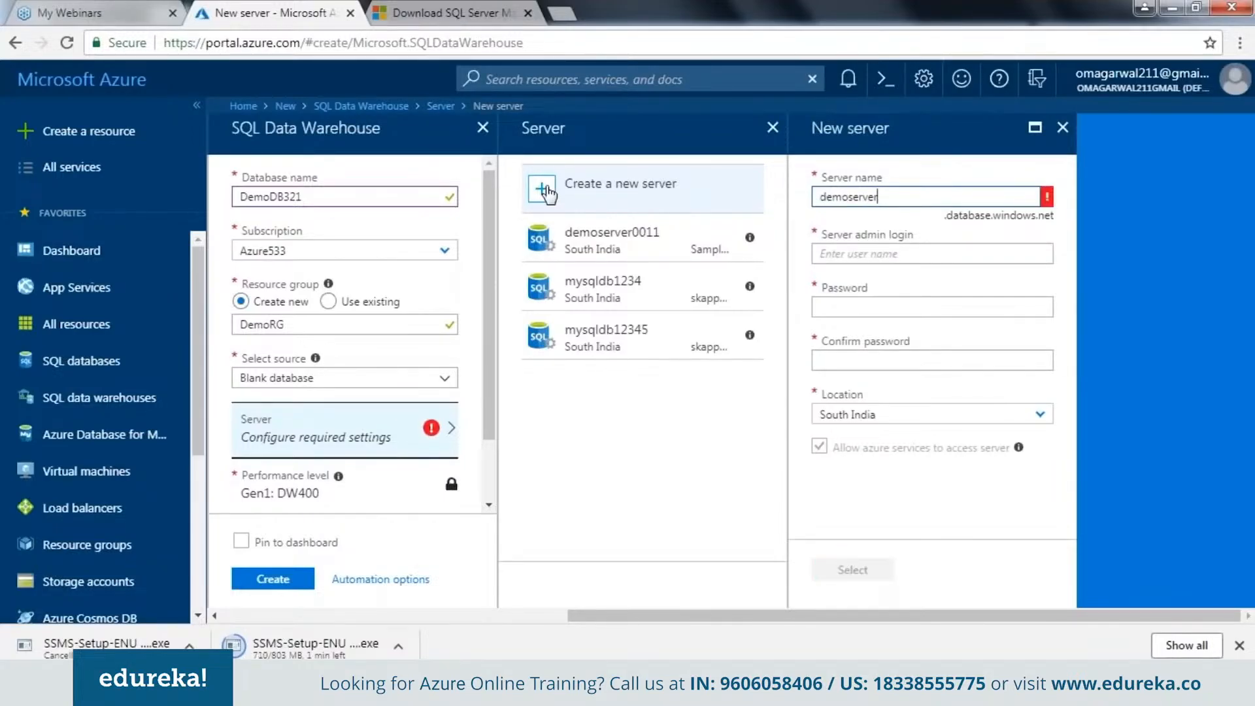
pyautogui.write('1100')
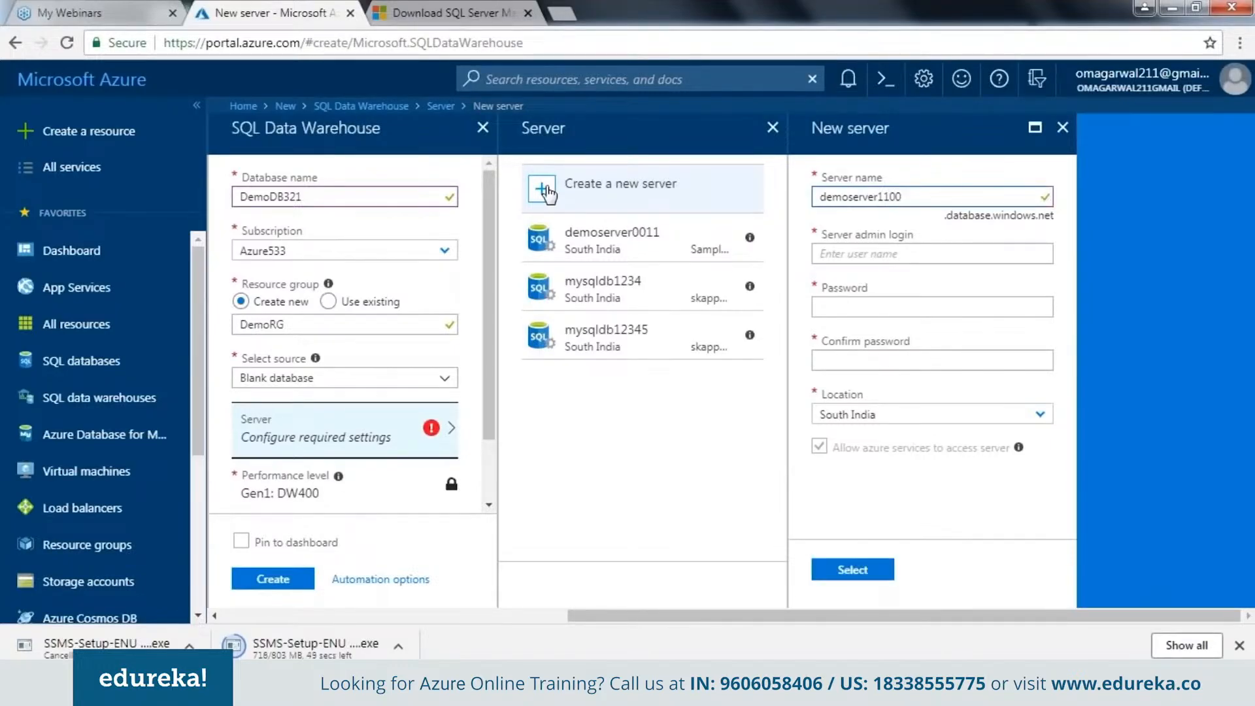
pyautogui.click(858, 254)
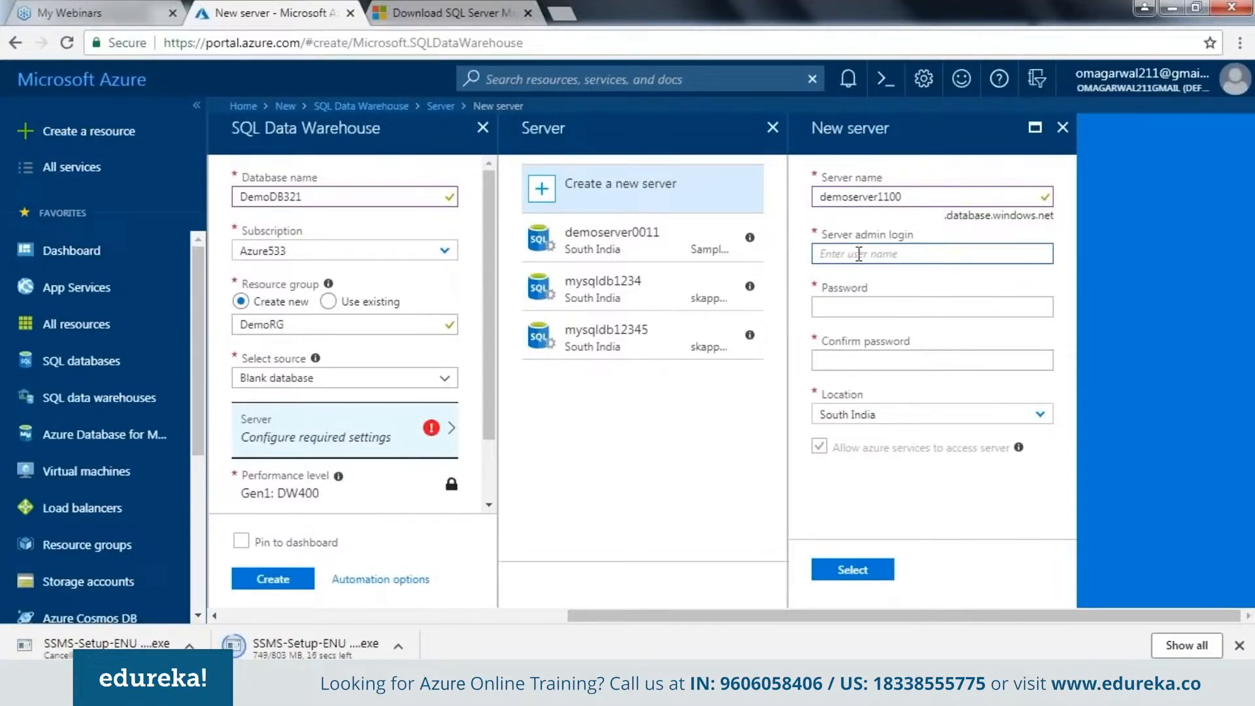
pyautogui.write('admindemo')
# Enter the new server's admin password and repeat it in the password confirmation field.
pyautogui.click(871, 310)
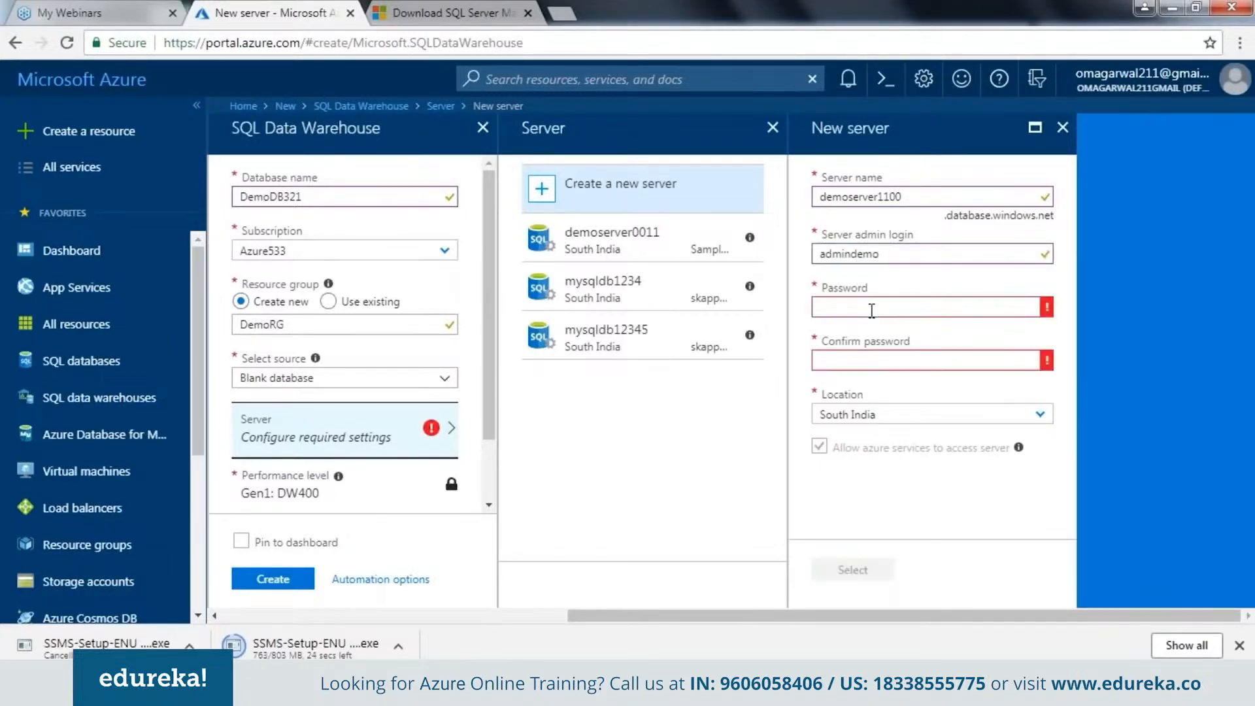
pyautogui.write('**************')
pyautogui.click(872, 361)
pyautogui.write('*************')
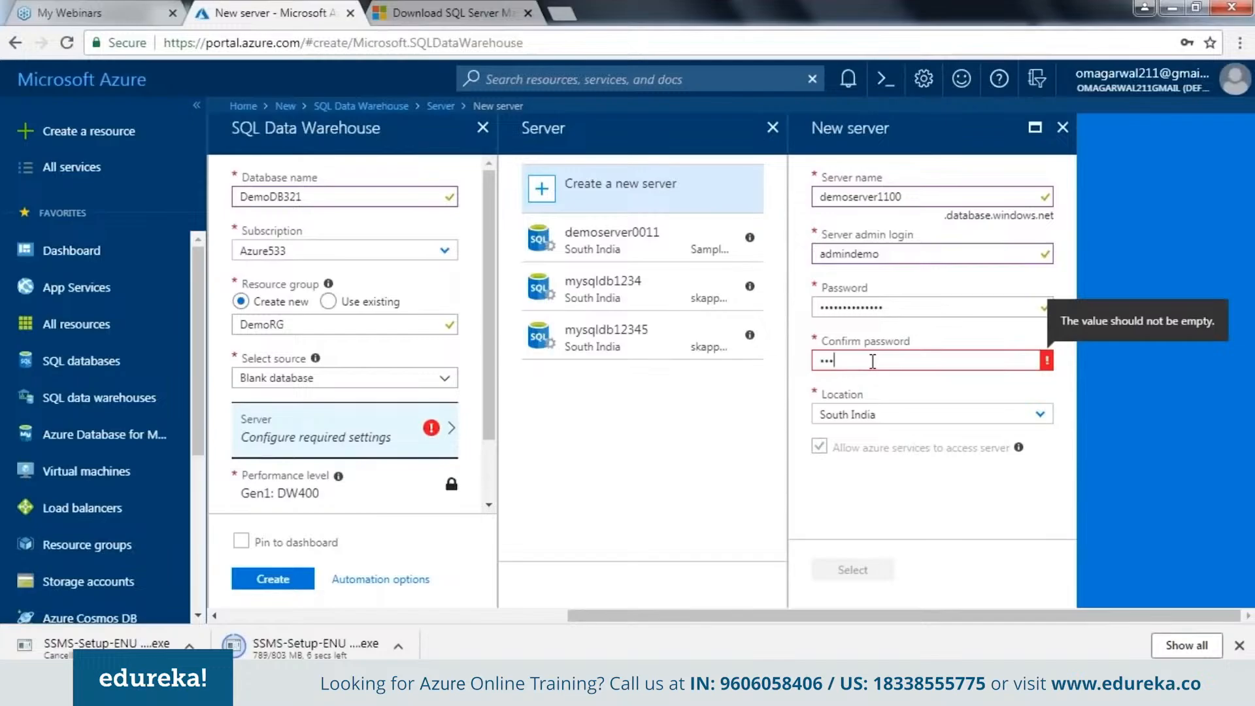
pyautogui.write('***')
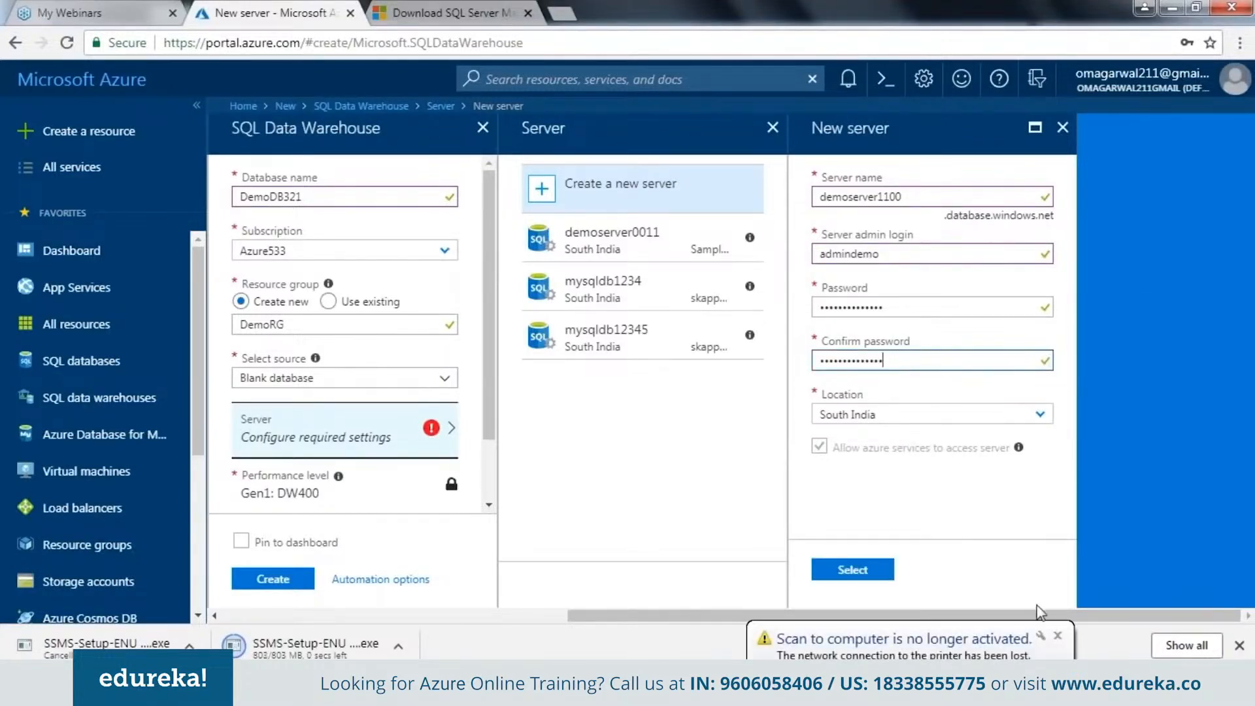
# Keep South India as the new server's location and select the server for the data warehouse.
pyautogui.click(1057, 635)
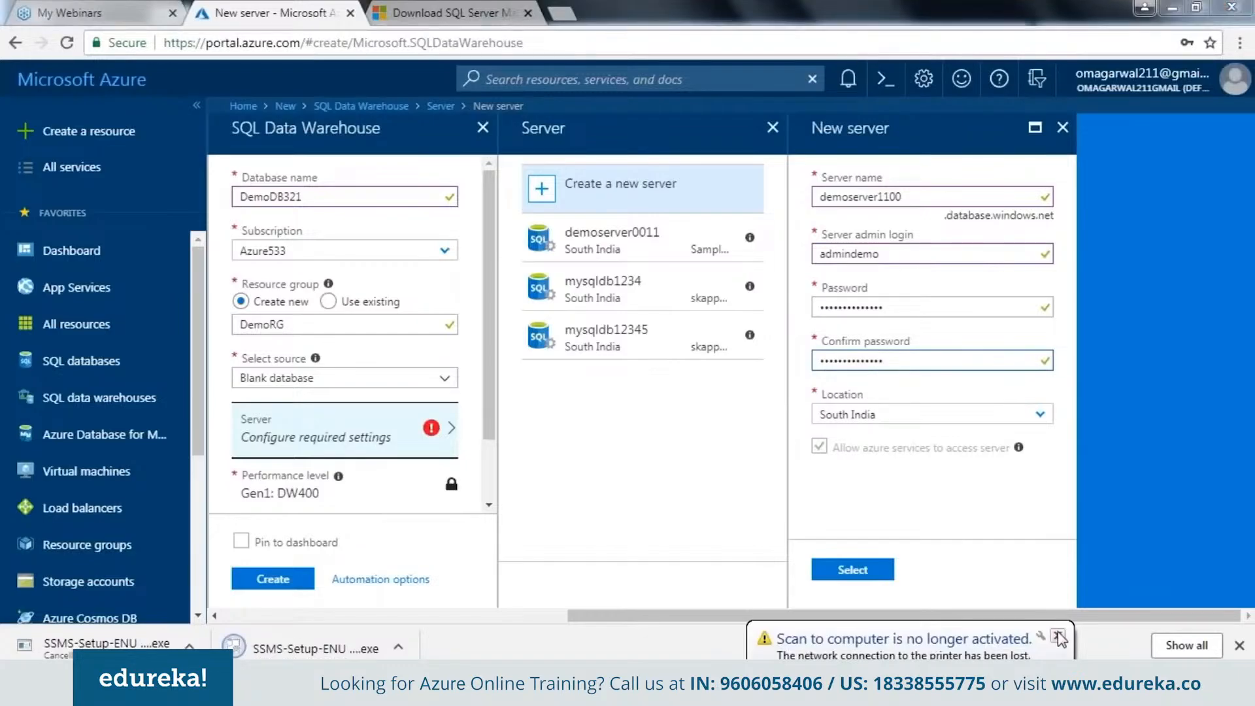
pyautogui.click(977, 416)
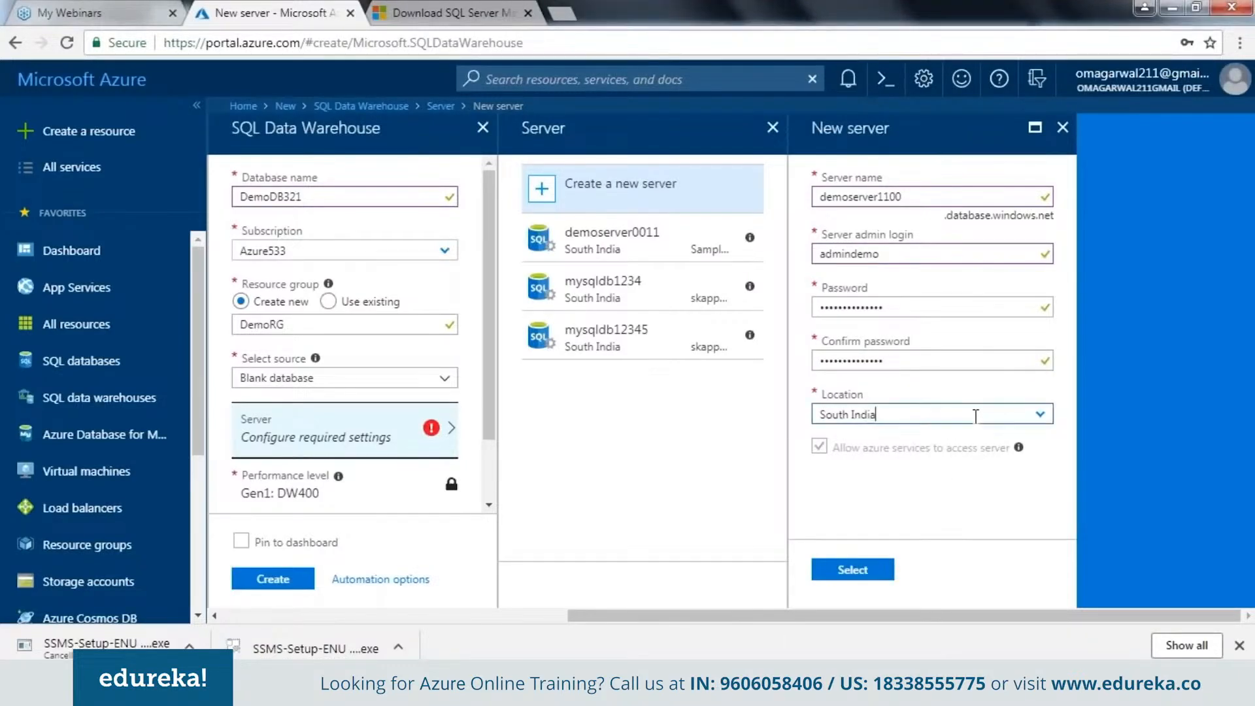
pyautogui.click(1032, 417)
pyautogui.click(1032, 419)
pyautogui.click(850, 572)
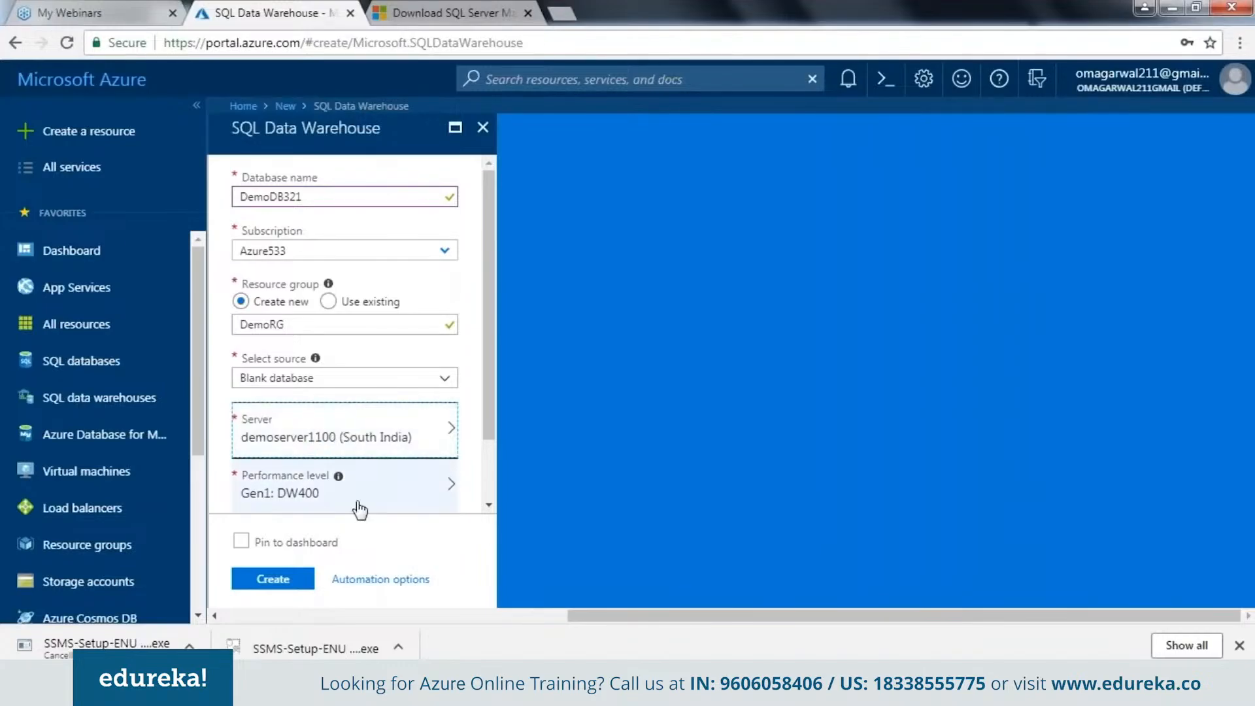
# Scale the data warehouse's Gen1 performance level to DW200 and apply it.
pyautogui.click(449, 487)
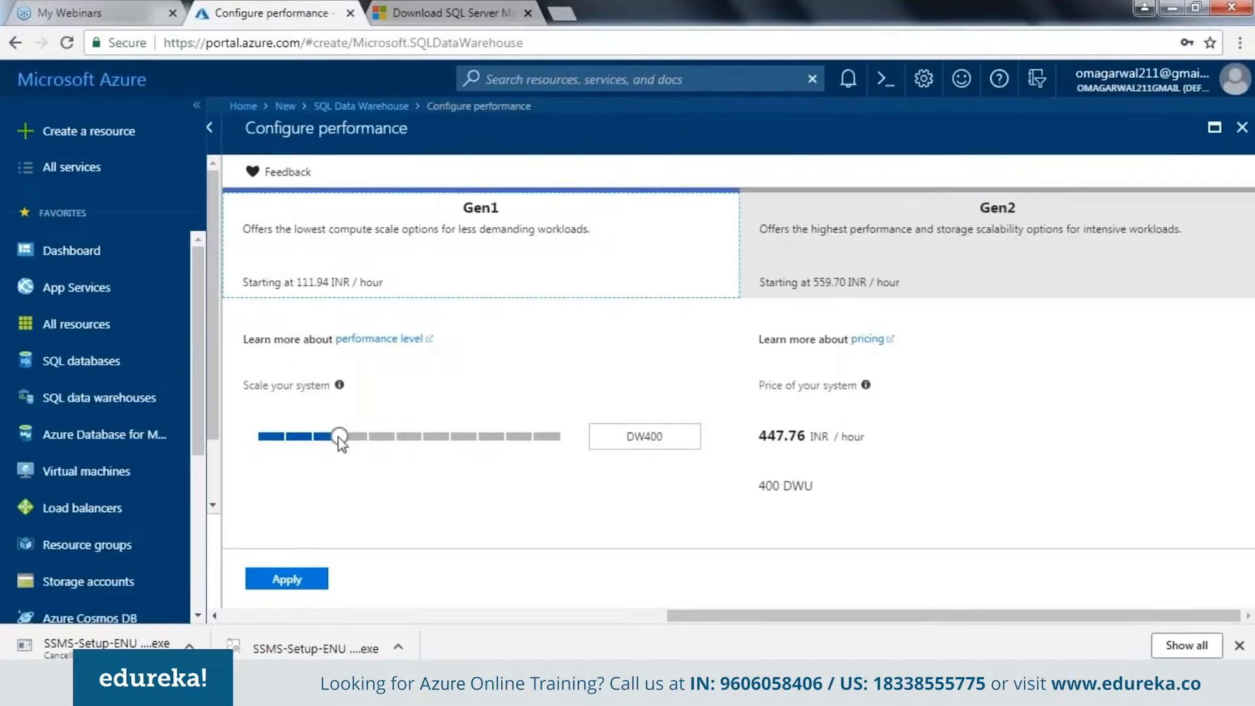
pyautogui.moveTo(339, 436); pyautogui.dragTo(300, 447)
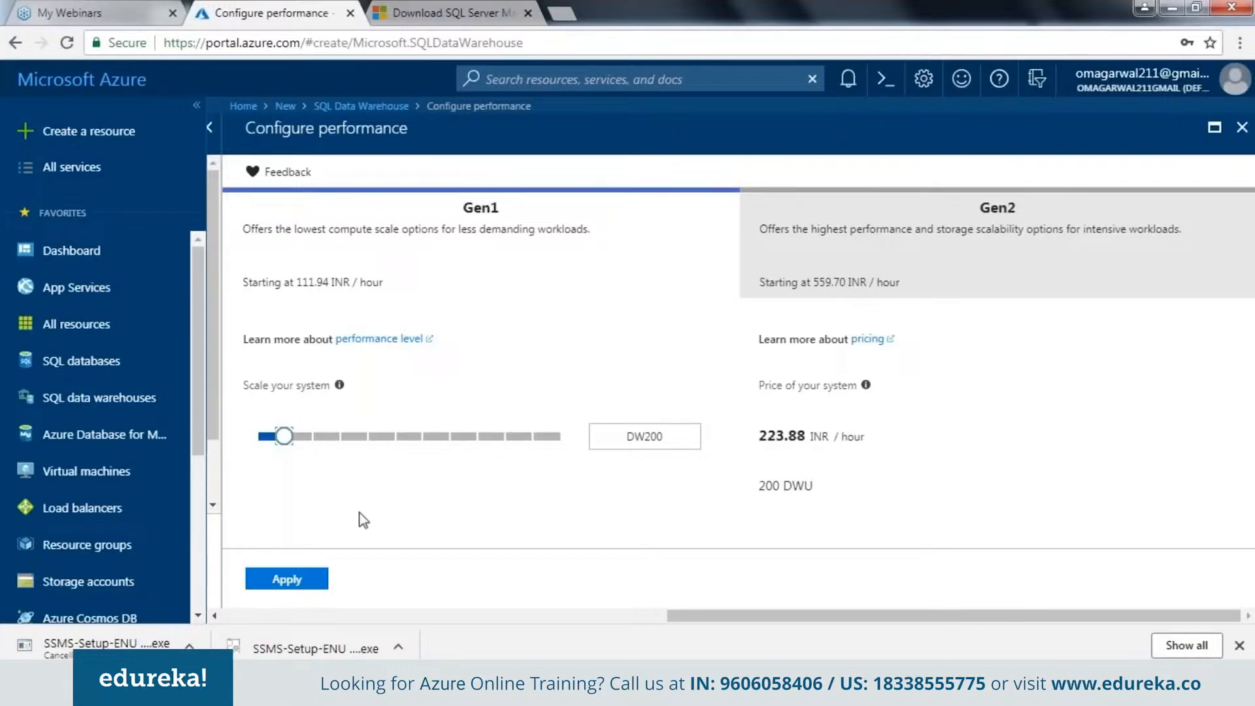
pyautogui.click(289, 579)
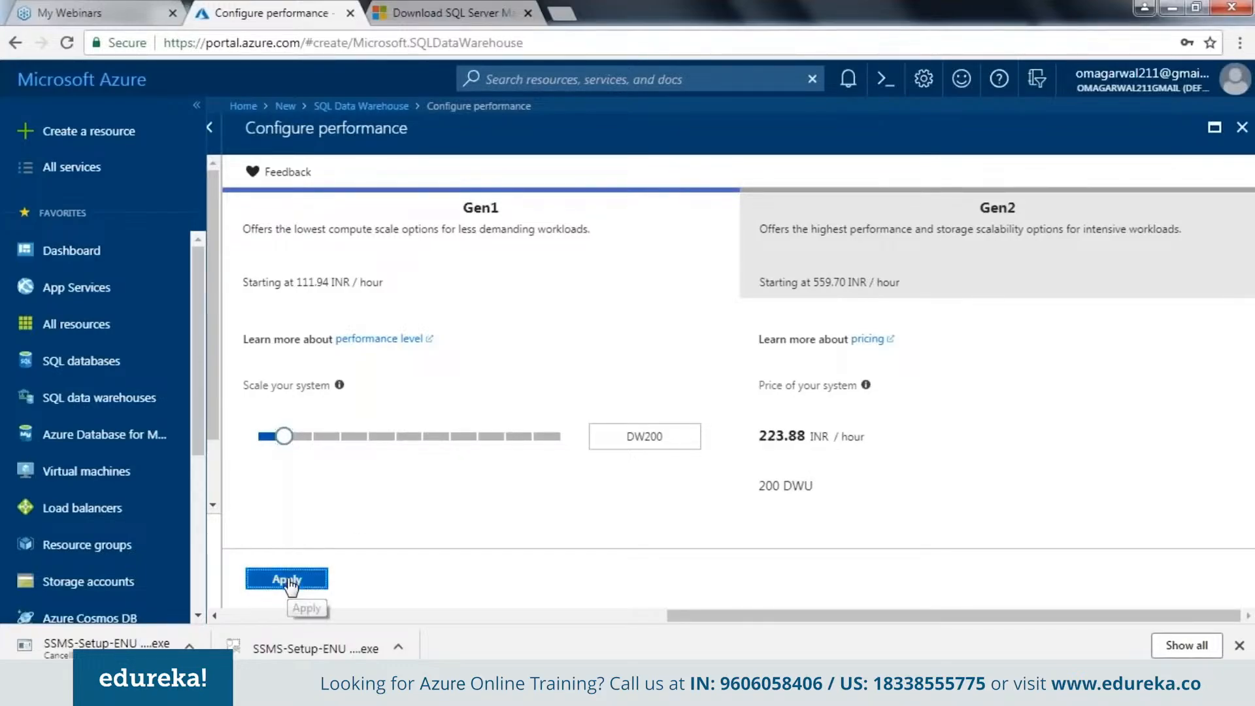
pyautogui.scroll(-2, 487, 468)
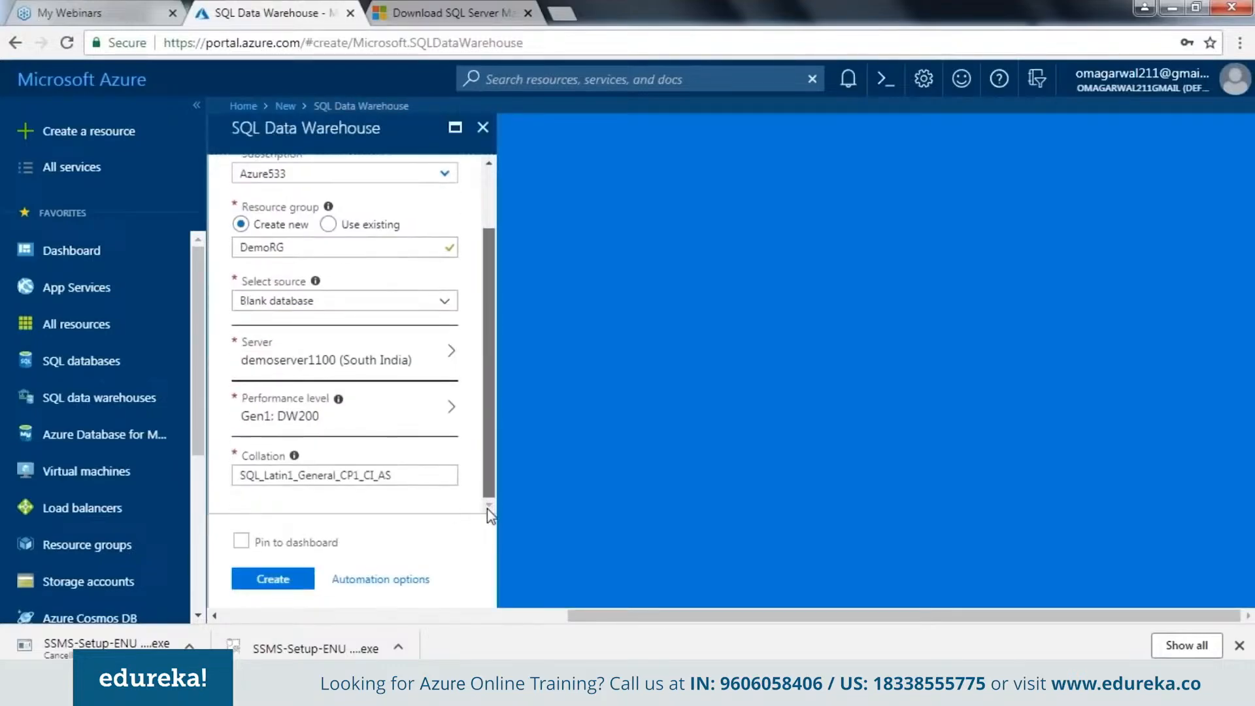
# Pin the data warehouse to the dashboard and create it.
pyautogui.click(241, 540)
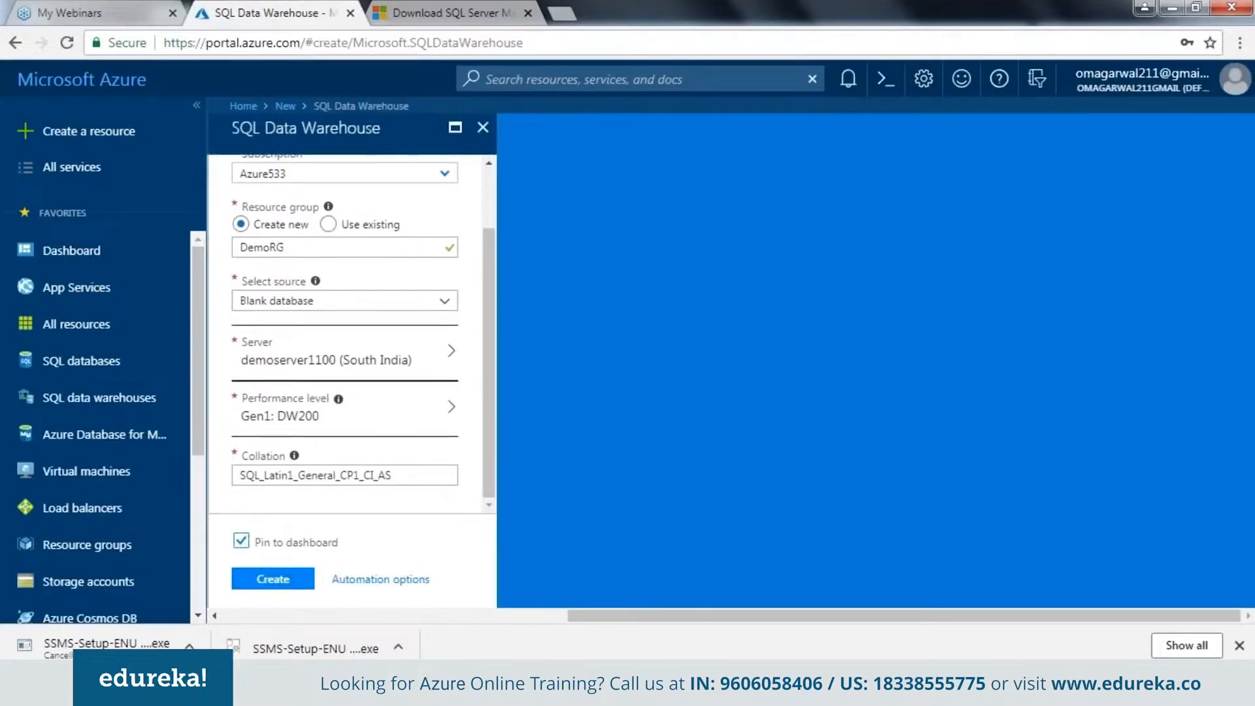
pyautogui.click(272, 578)
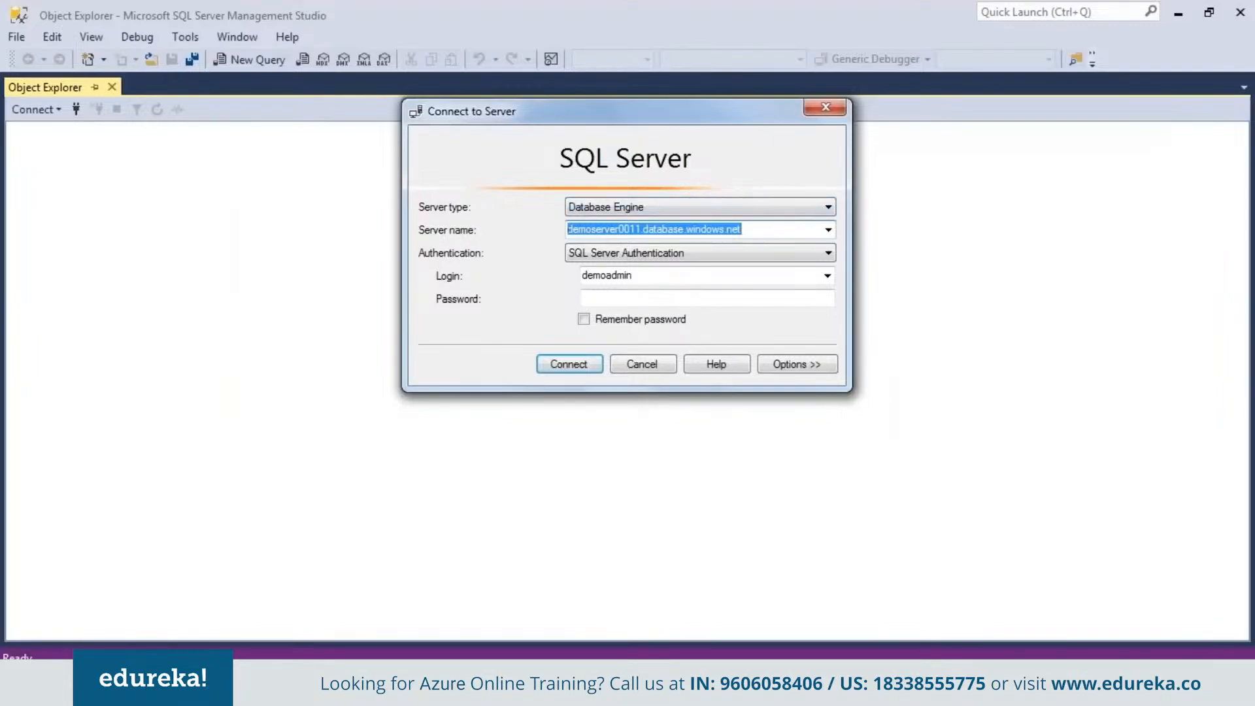
# Switch to SQL Server Management Studio and set the connection's server name to demoserver1100.database.windows.net.
pyautogui.write('demo')
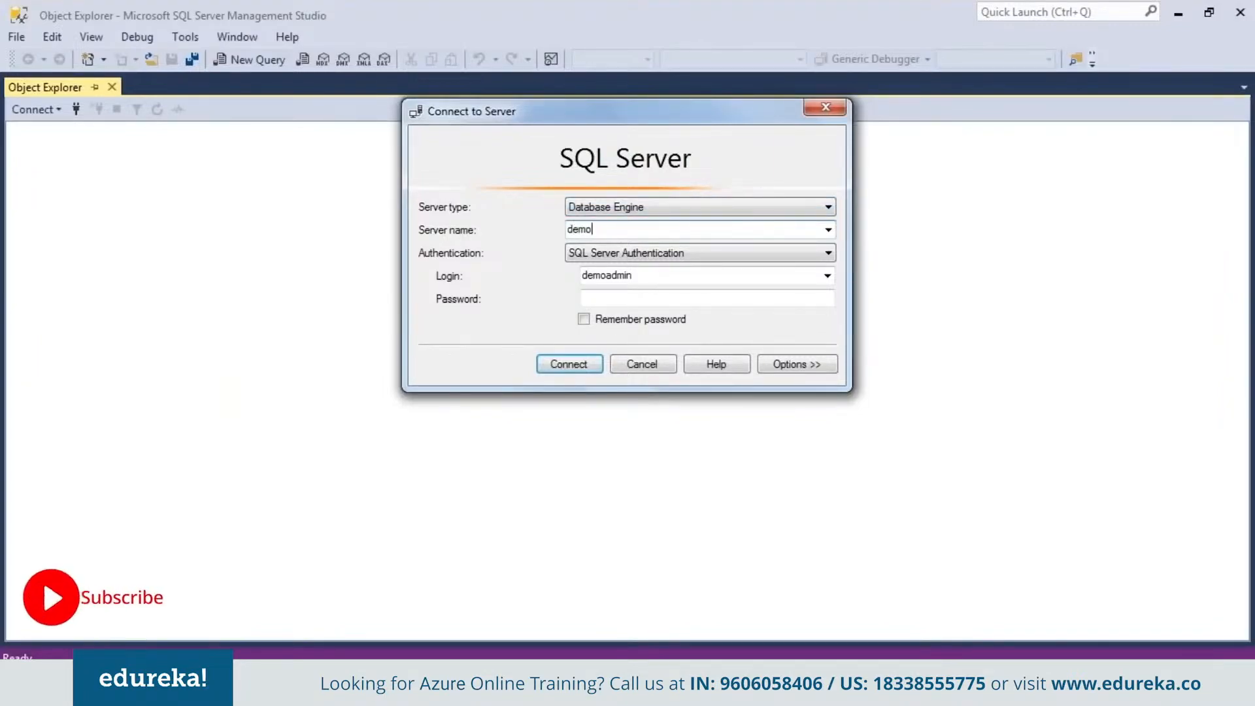
pyautogui.write('serve')
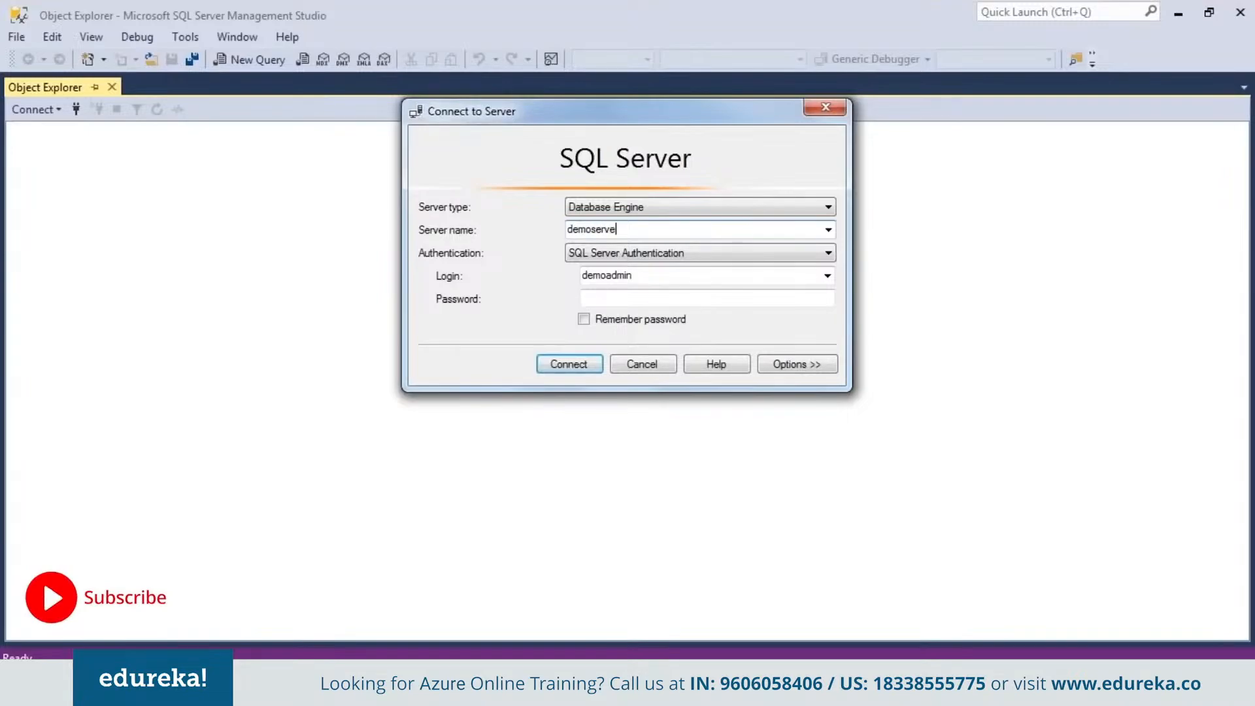
pyautogui.write('r1100')
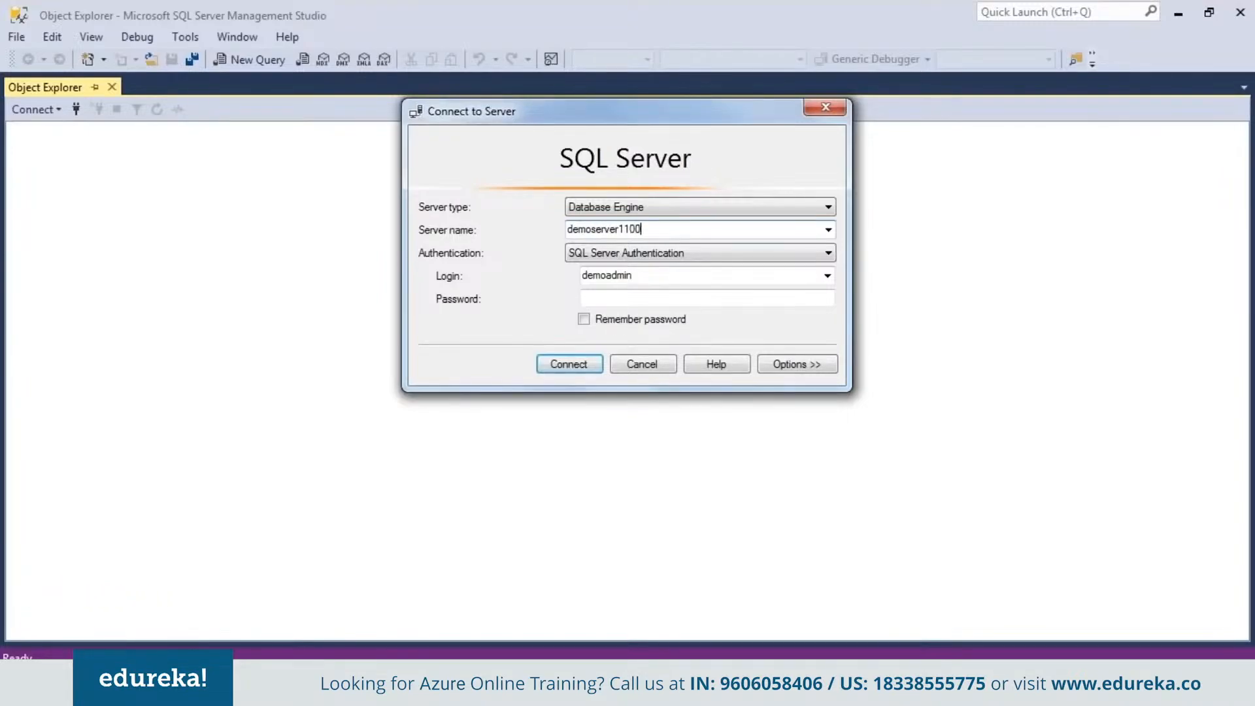
pyautogui.write('.database.windows.net')
# Set the SQL Server Authentication login to admindemo and enter the server admin password.
pyautogui.moveTo(649, 277); pyautogui.dragTo(372, 266)
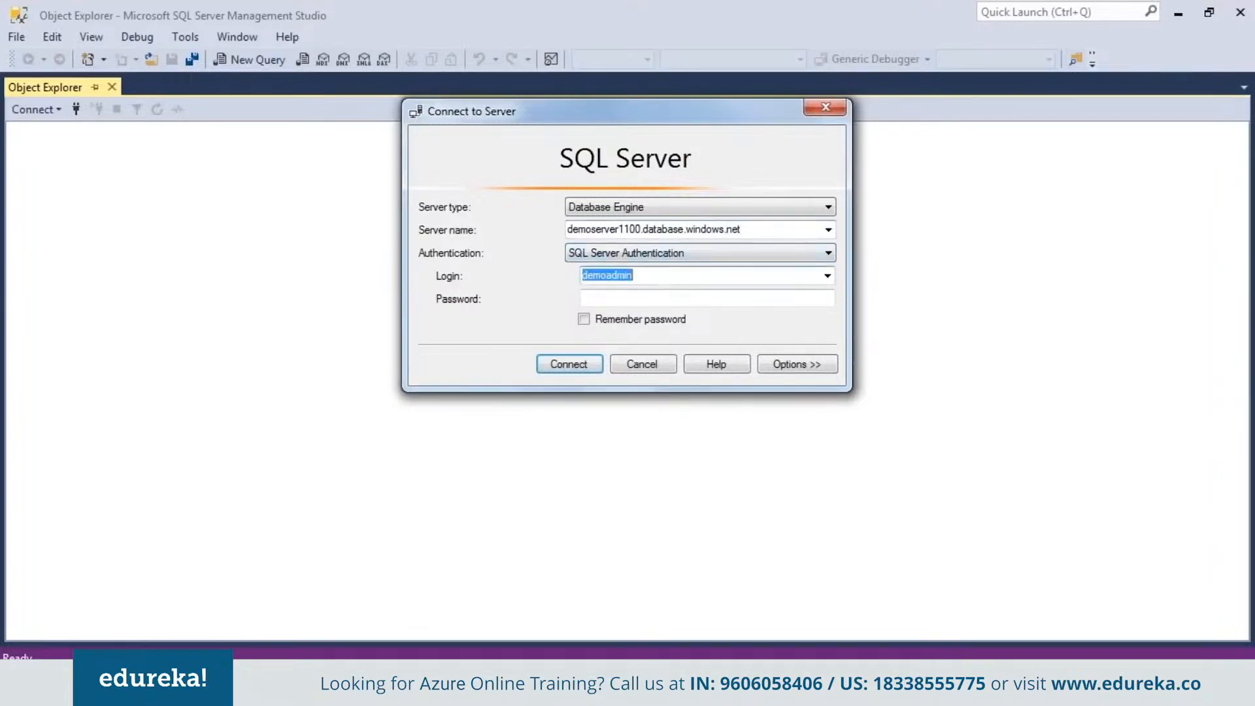
pyautogui.write('ad')
pyautogui.write('demo')
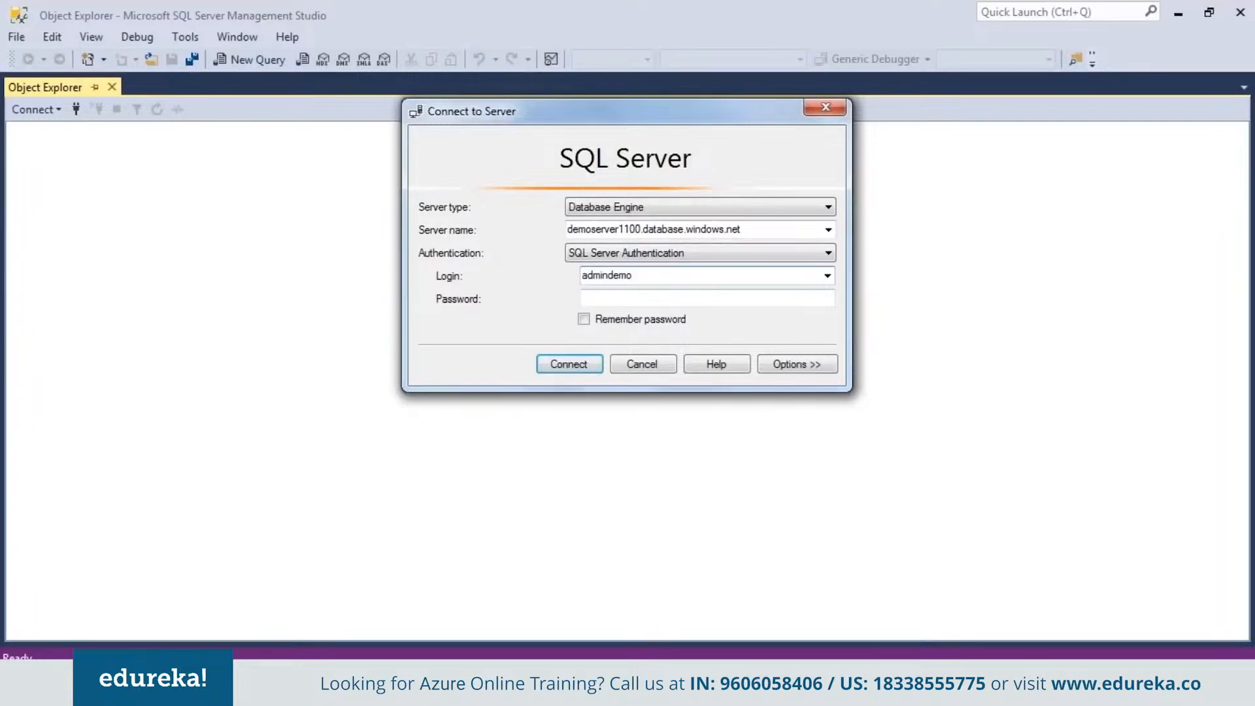
pyautogui.click(644, 297)
pyautogui.write('************')
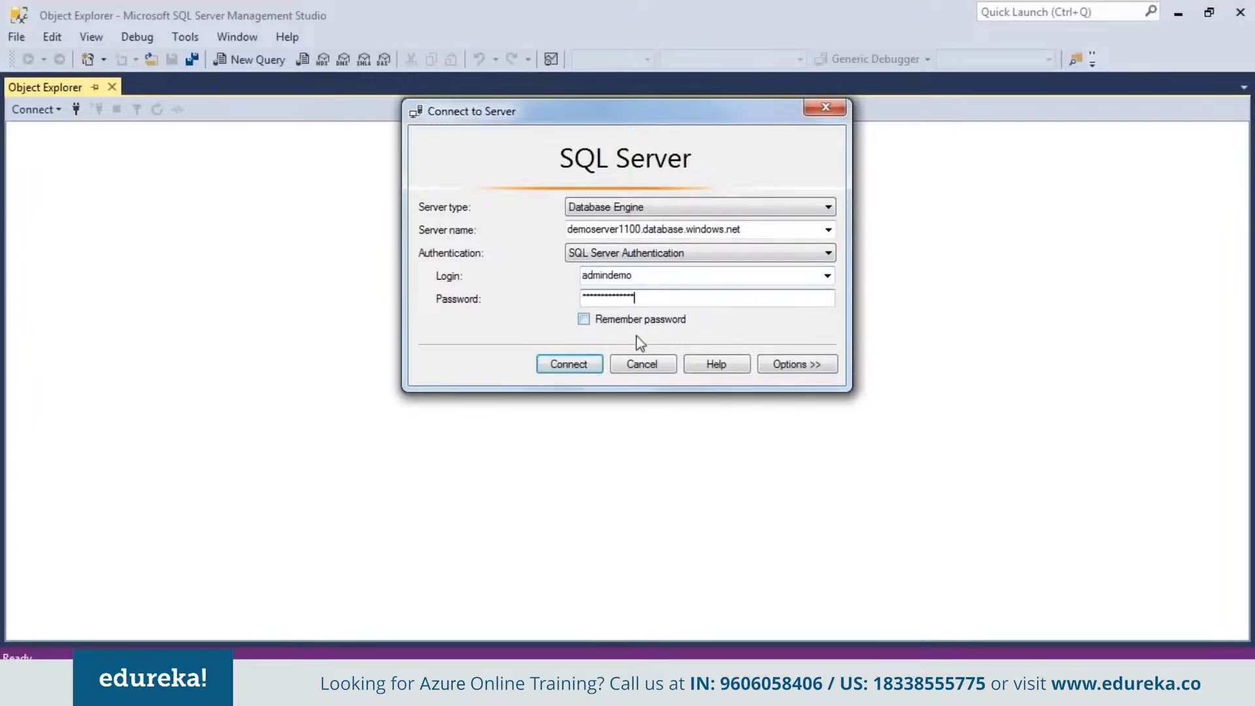
# Set the connection to database DemoDB321 over TCP/IP with encryption turned off, and connect to the server.
pyautogui.click(792, 365)
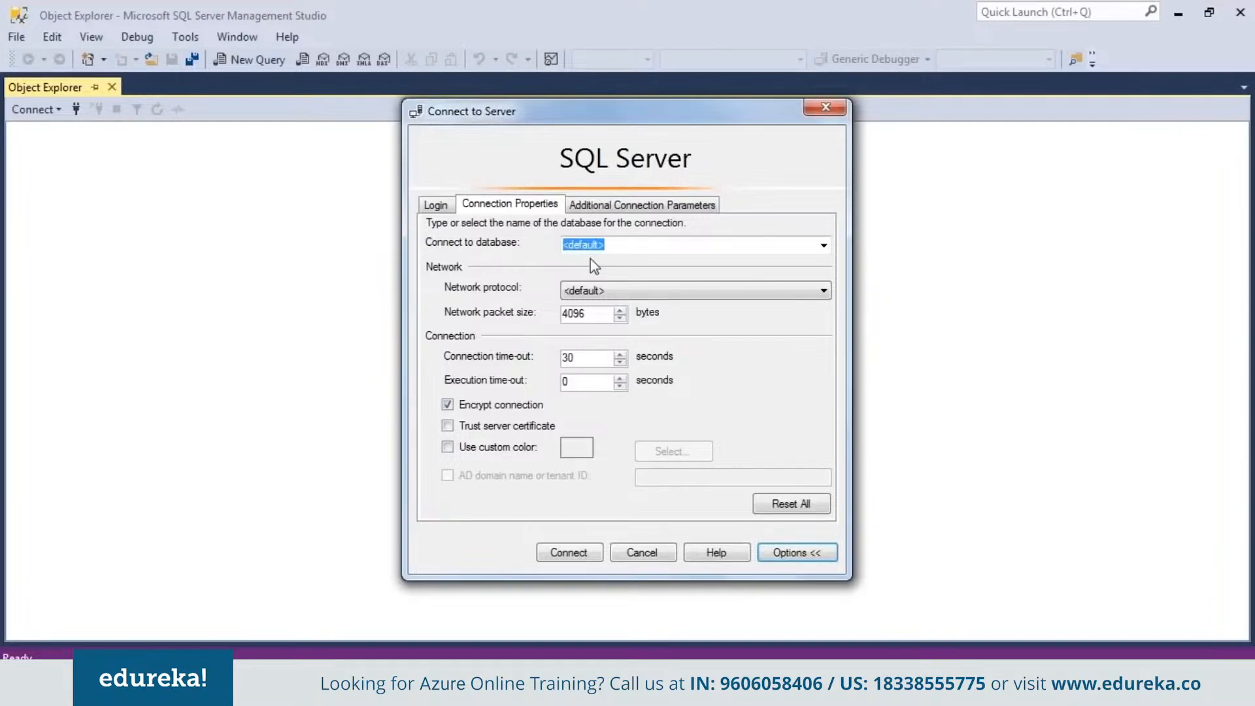
pyautogui.write('Demo')
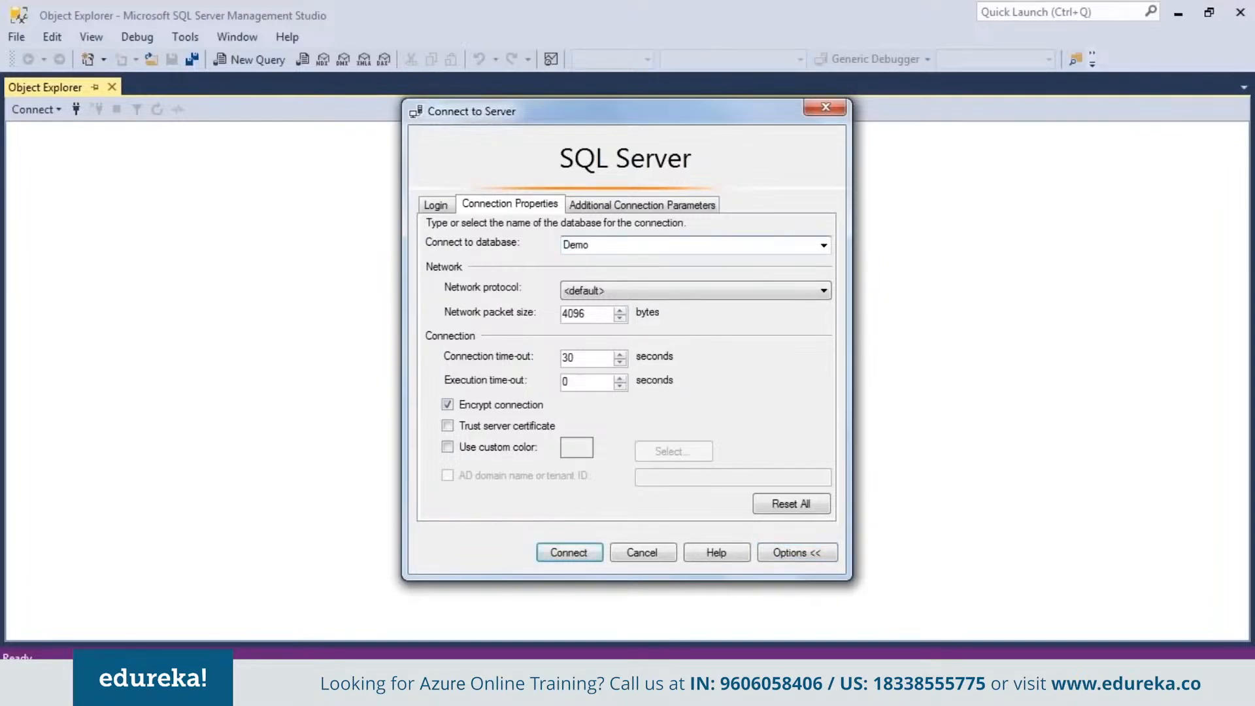
pyautogui.write('DB321')
pyautogui.click(645, 290)
pyautogui.click(573, 344)
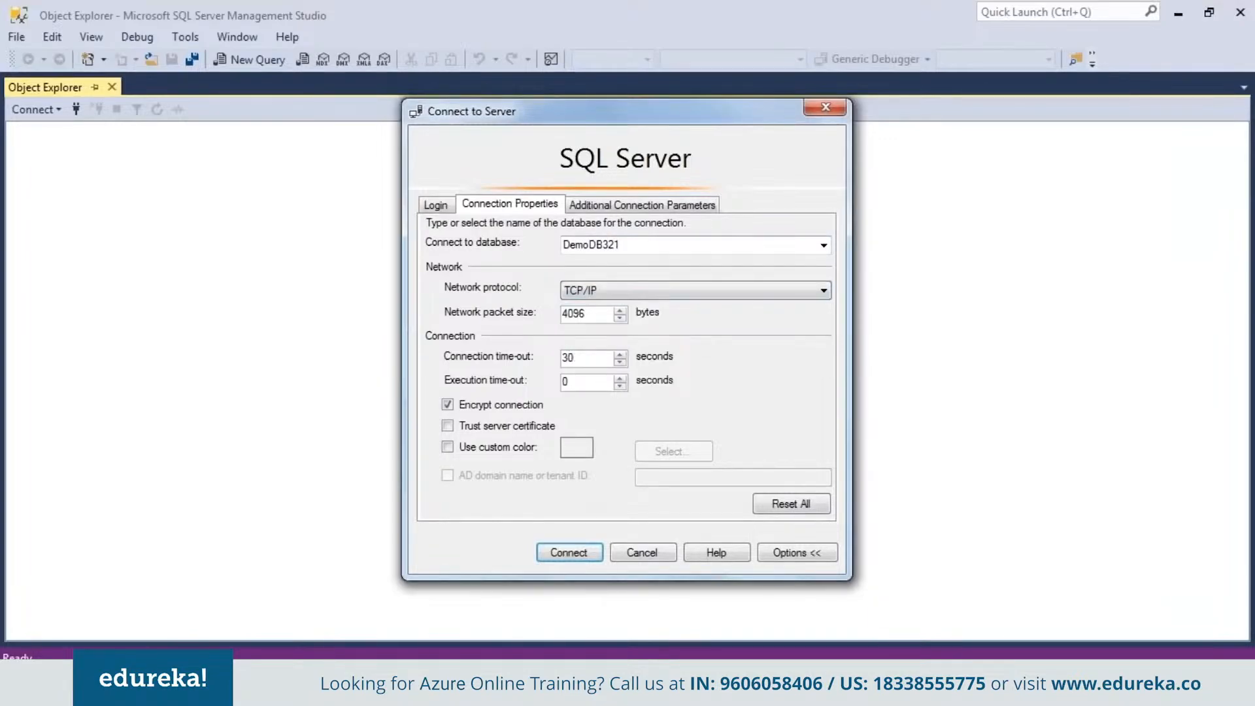
pyautogui.click(446, 403)
pyautogui.click(435, 205)
pyautogui.click(570, 552)
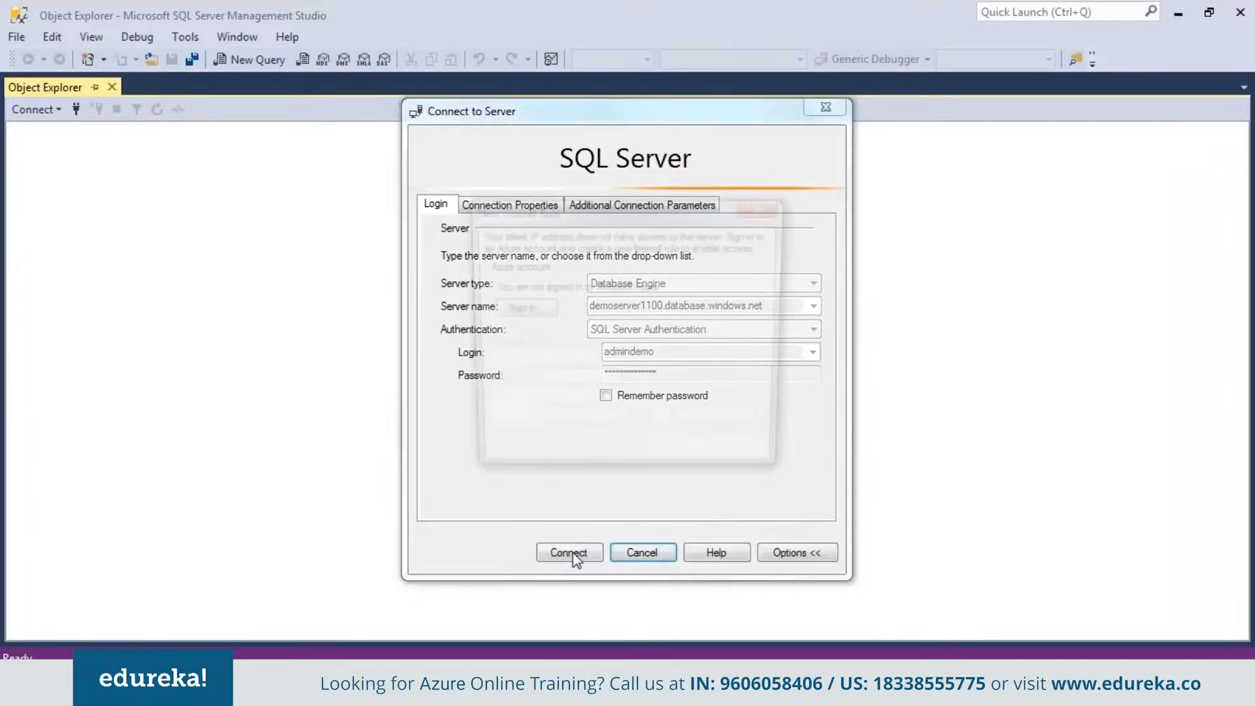
# Sign in with the existing Azure account and add a firewall rule for the client IP address.
pyautogui.click(517, 310)
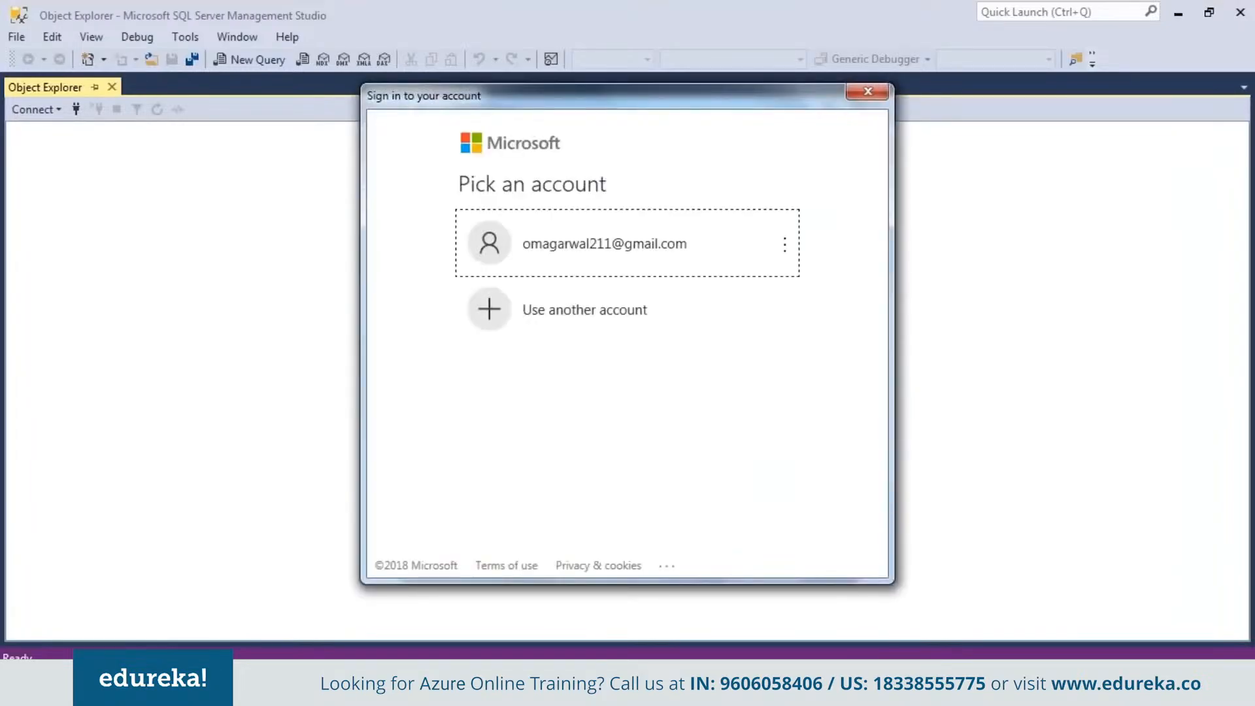
pyautogui.click(580, 243)
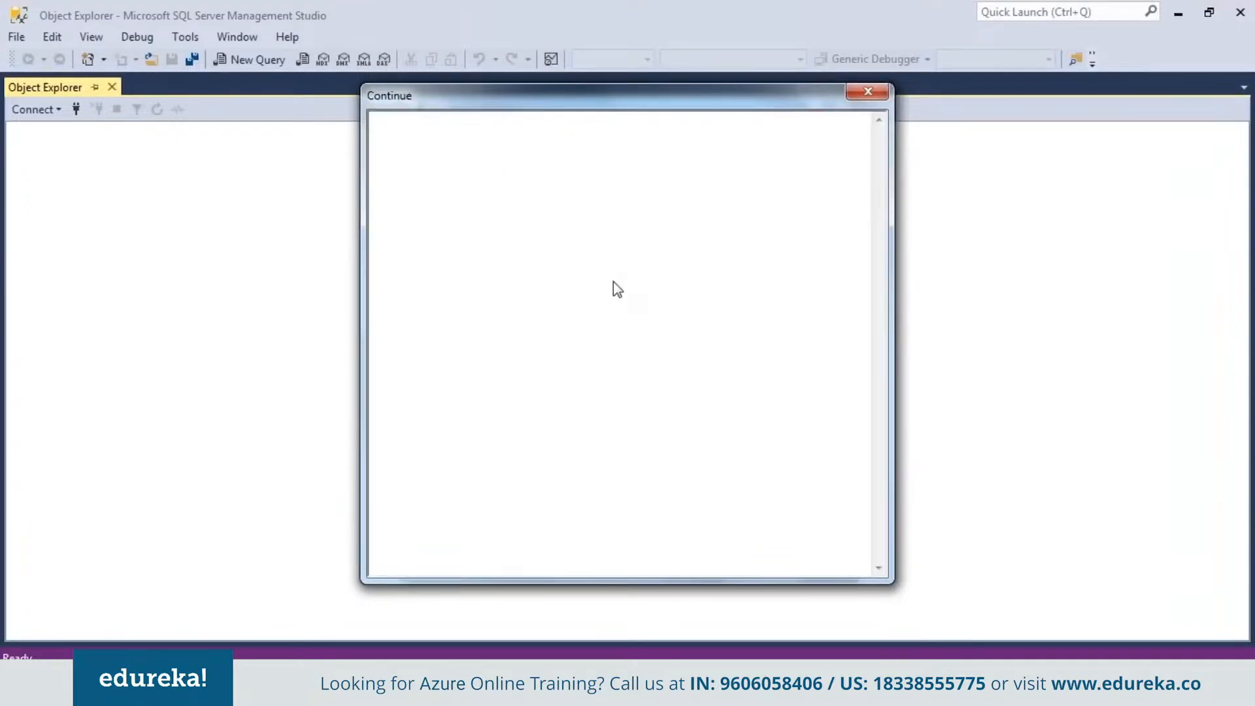
pyautogui.moveTo(882, 258); pyautogui.dragTo(881, 346)
pyautogui.click(627, 513)
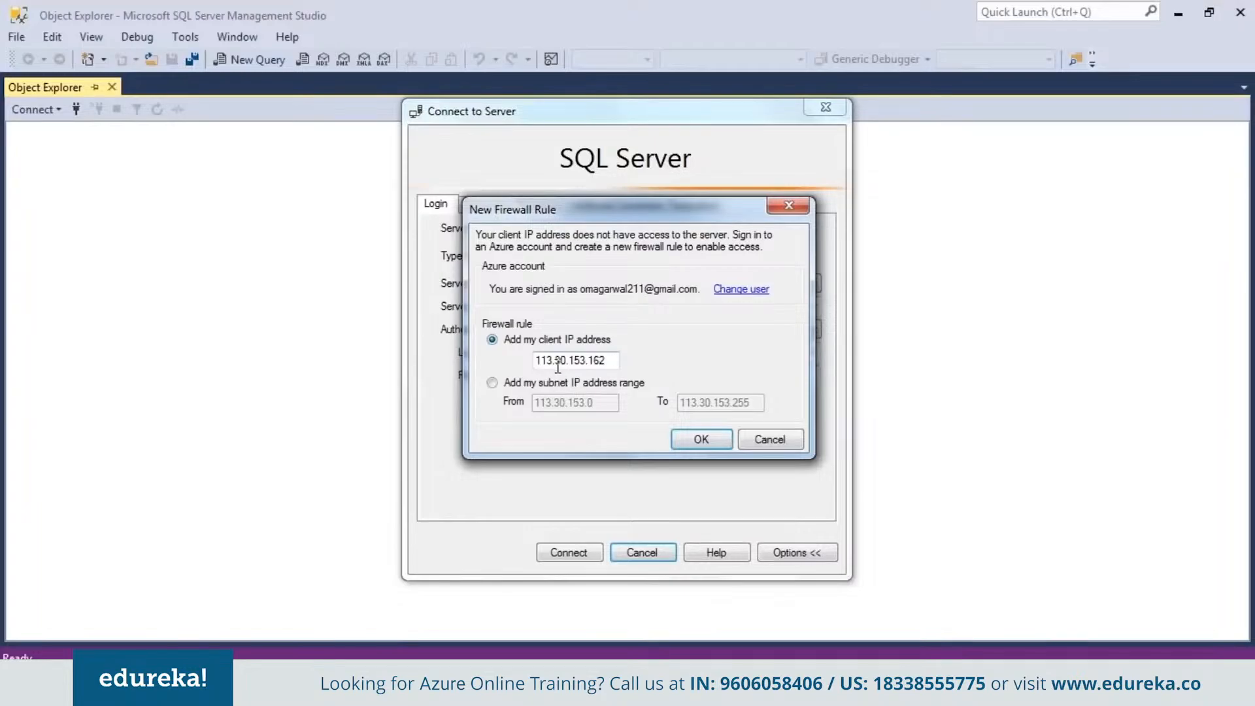
pyautogui.click(702, 438)
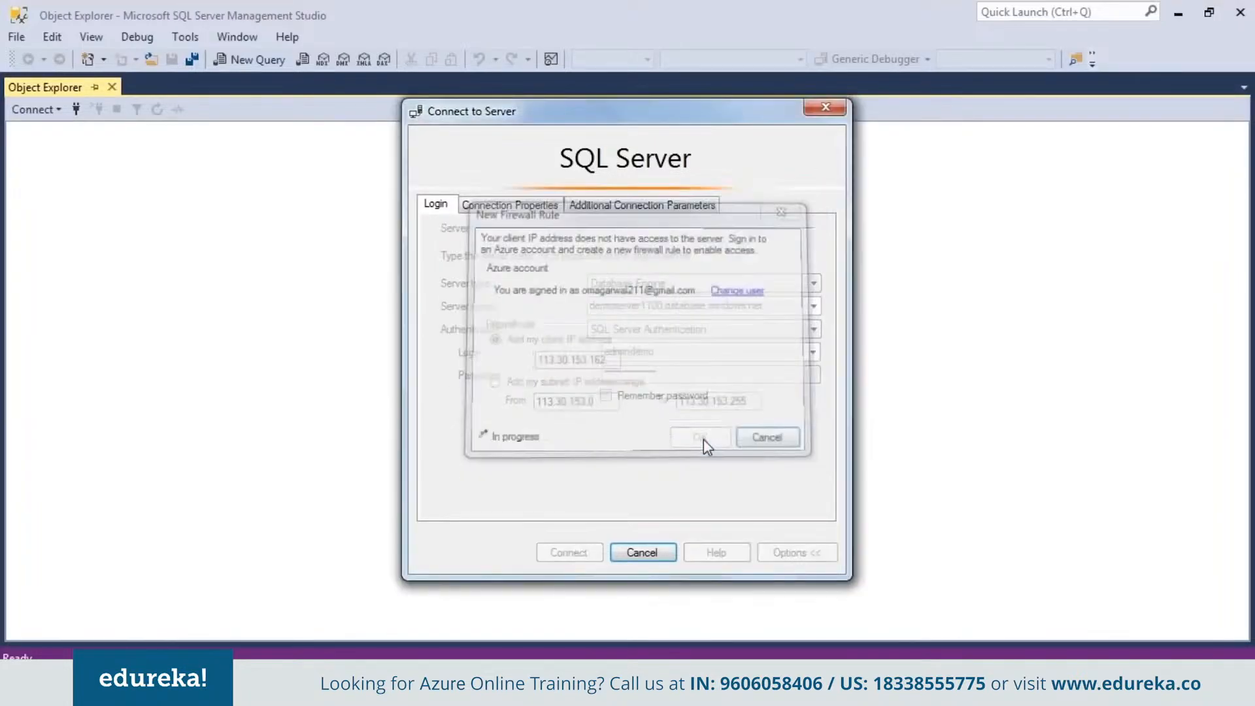
# Repeat the Azure sign-in and add another firewall rule for the newly detected client IP address.
pyautogui.click(513, 310)
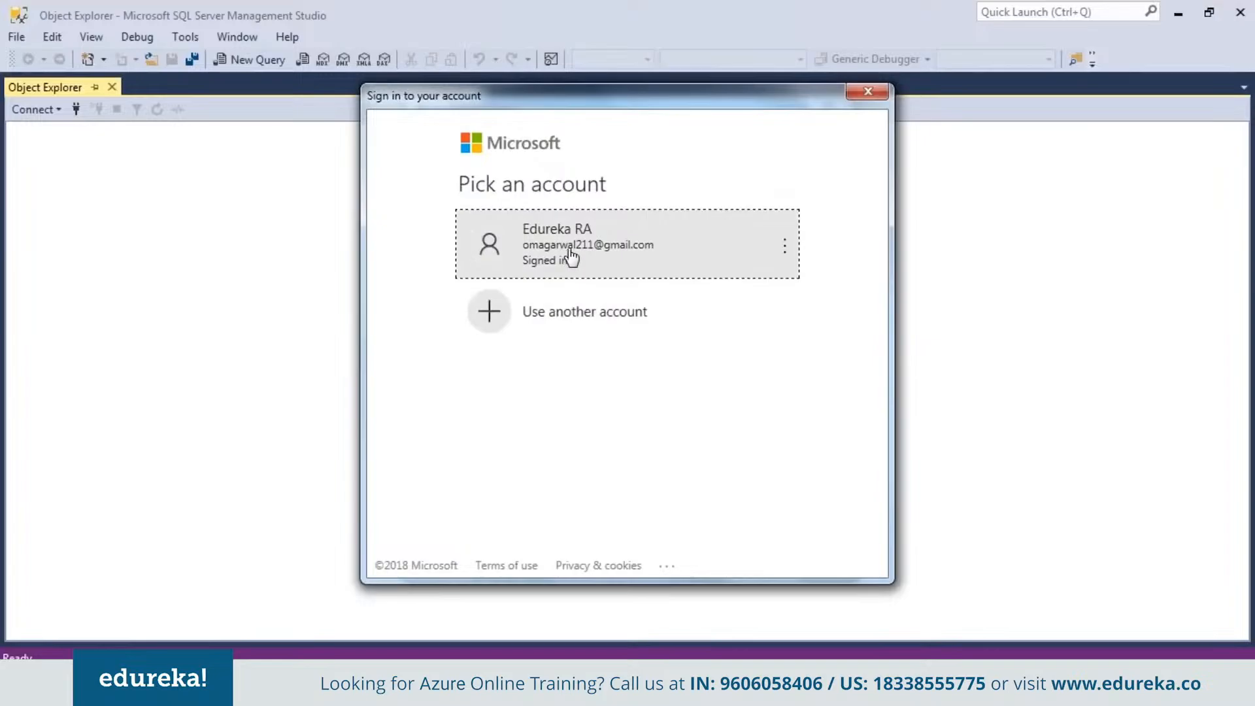
pyautogui.click(568, 258)
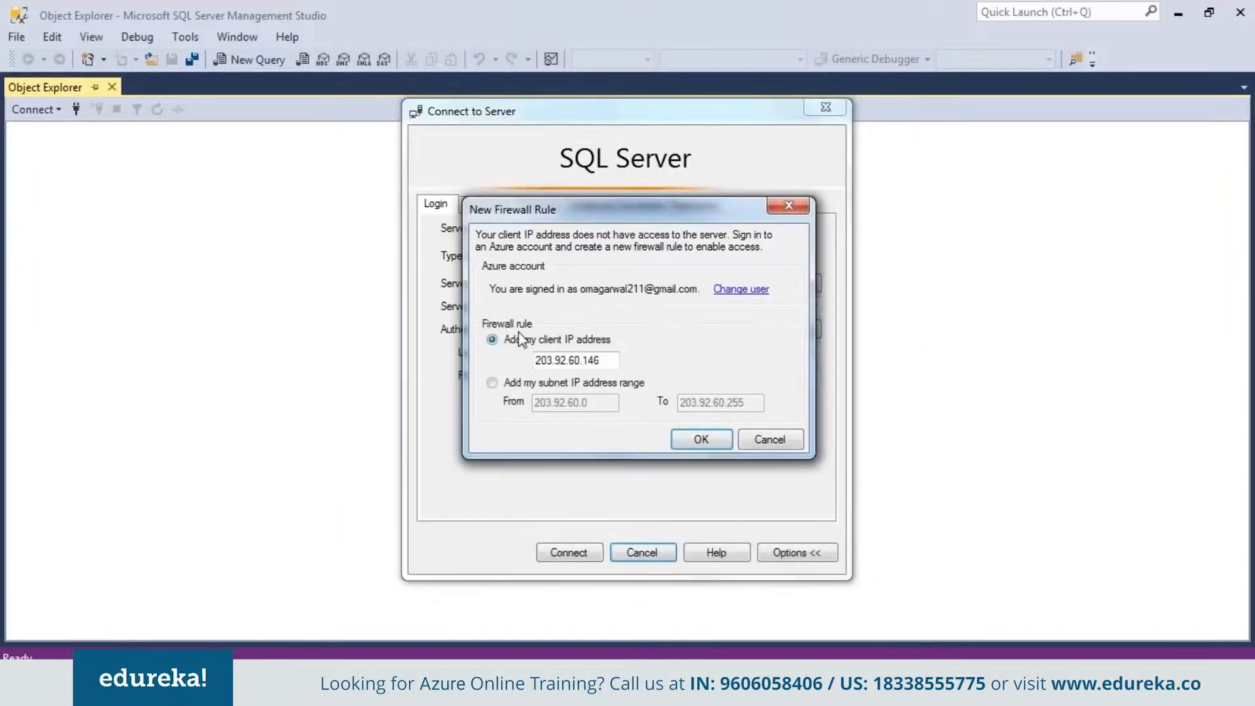
pyautogui.click(689, 440)
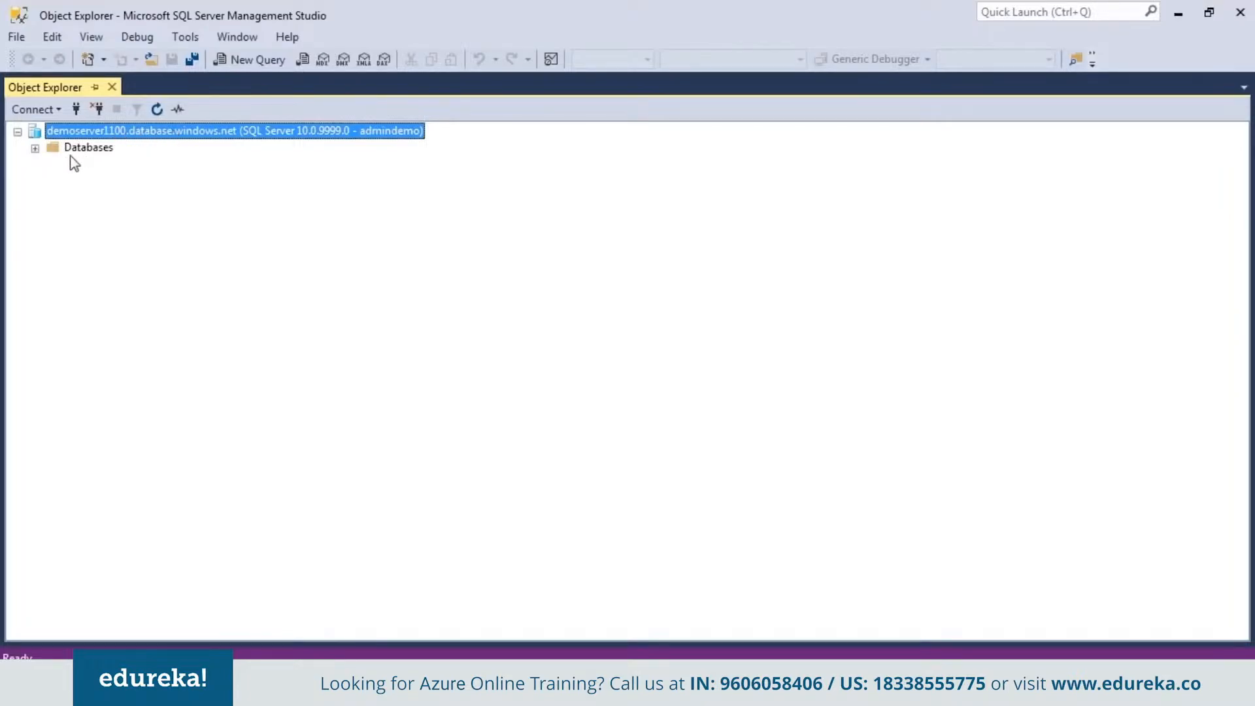
# Expand the server's databases and the DemoDB321 database in Object Explorer to view its folders.
pyautogui.click(35, 148)
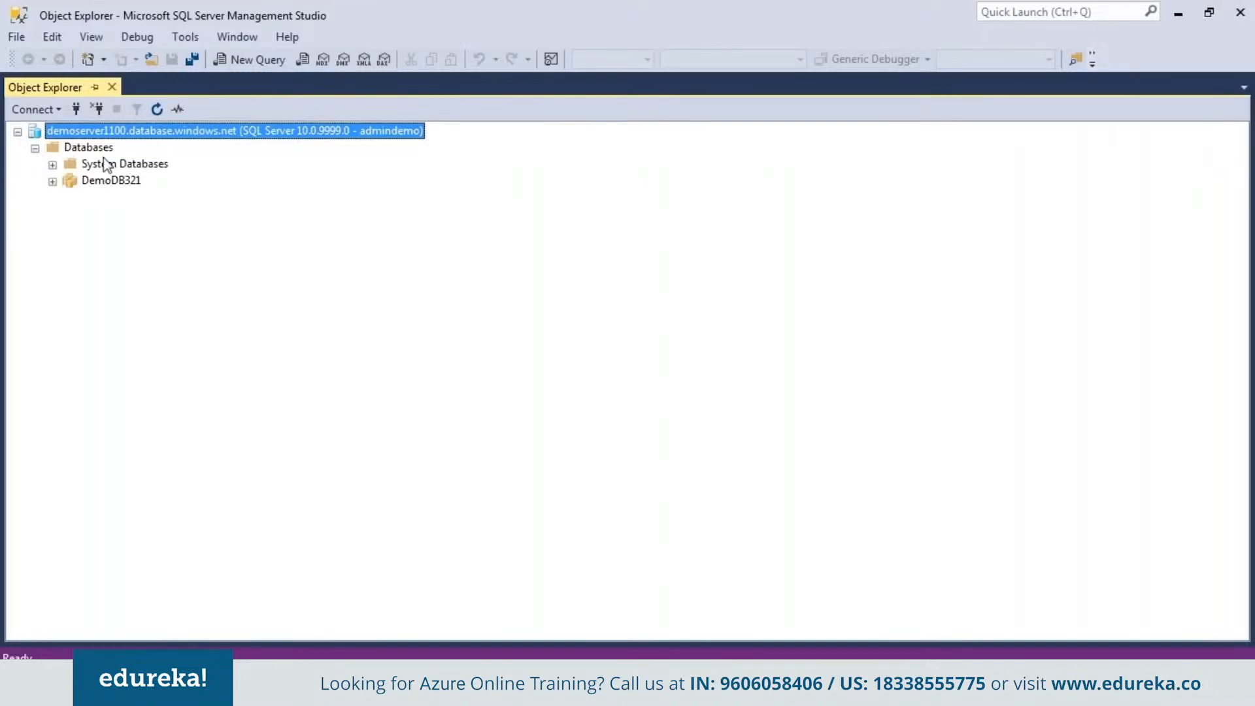
pyautogui.click(53, 181)
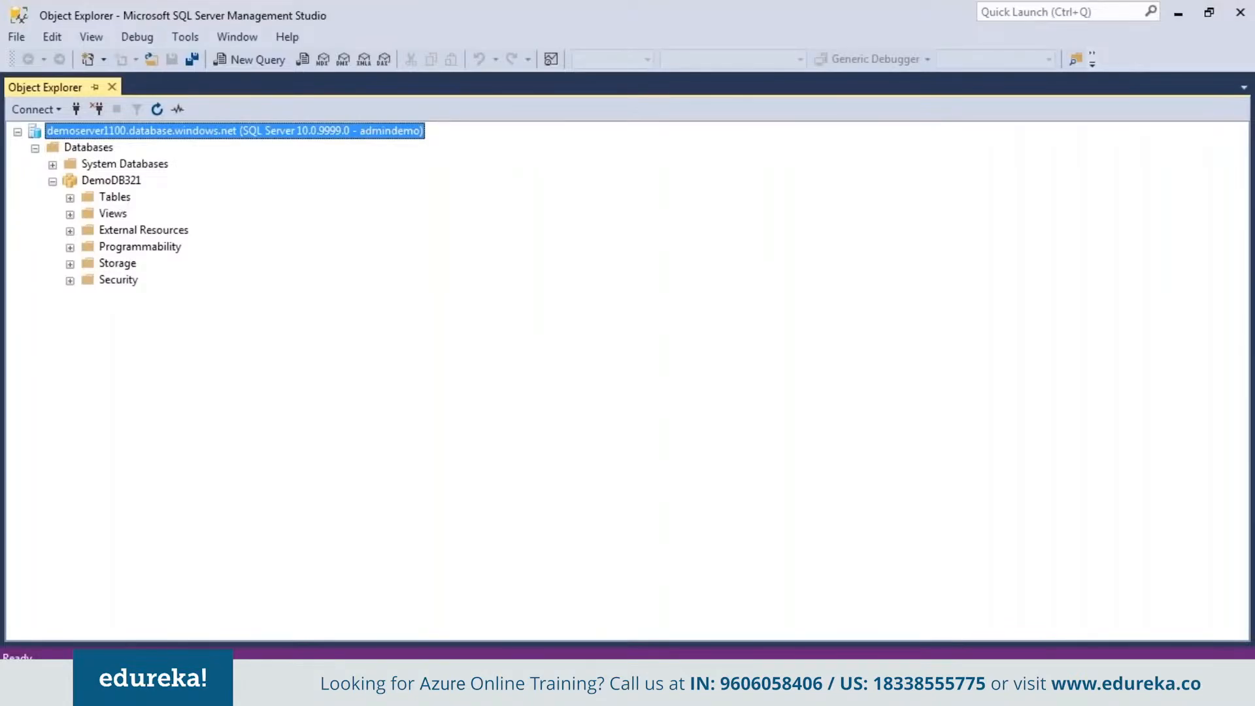
# Copy the whole SQL script for the dbo.emp table from the sam Notepad file and close the file.
pyautogui.click(476, 689)
pyautogui.moveTo(119, 266); pyautogui.dragTo(101, 145)
pyautogui.hotkey('ctrl', 'c')
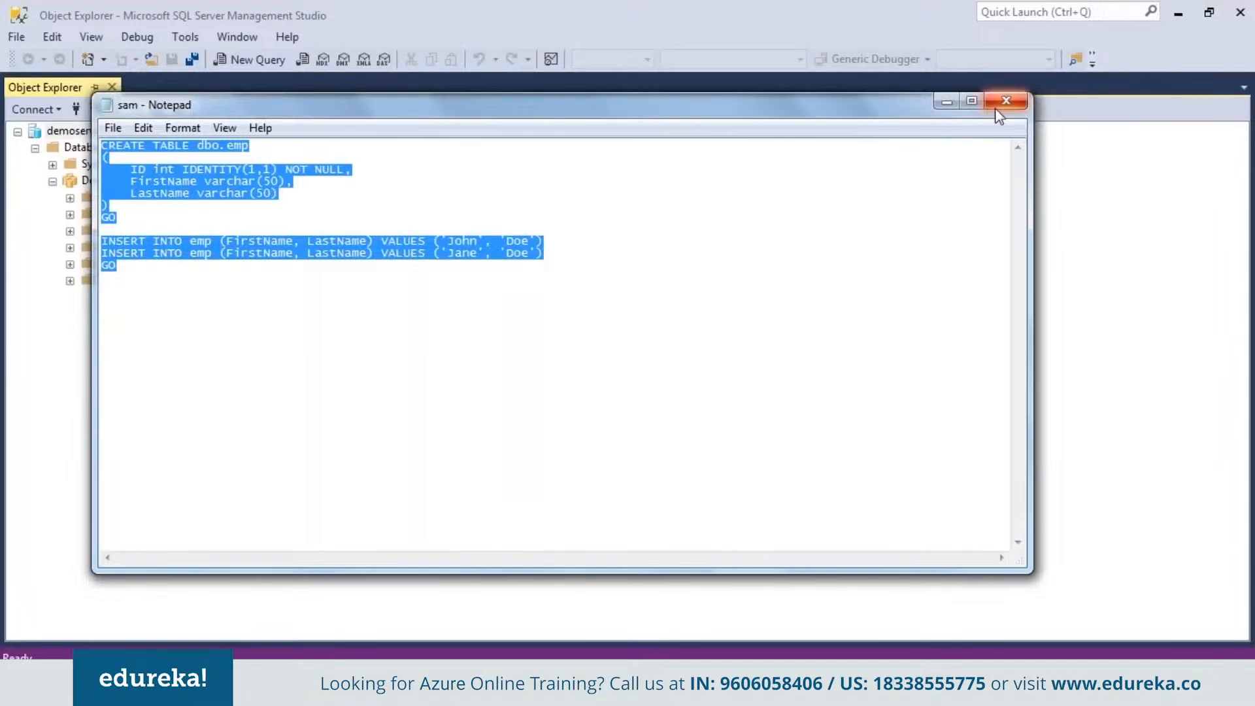
pyautogui.click(221, 294)
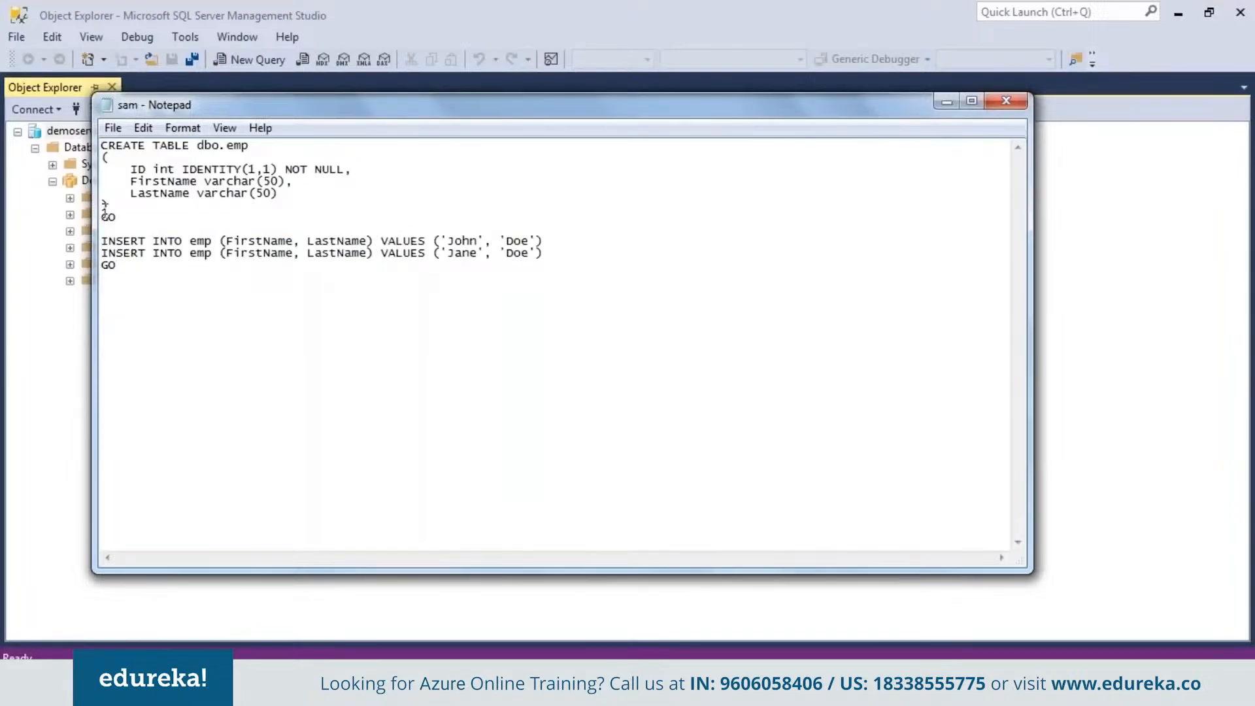
pyautogui.click(1006, 101)
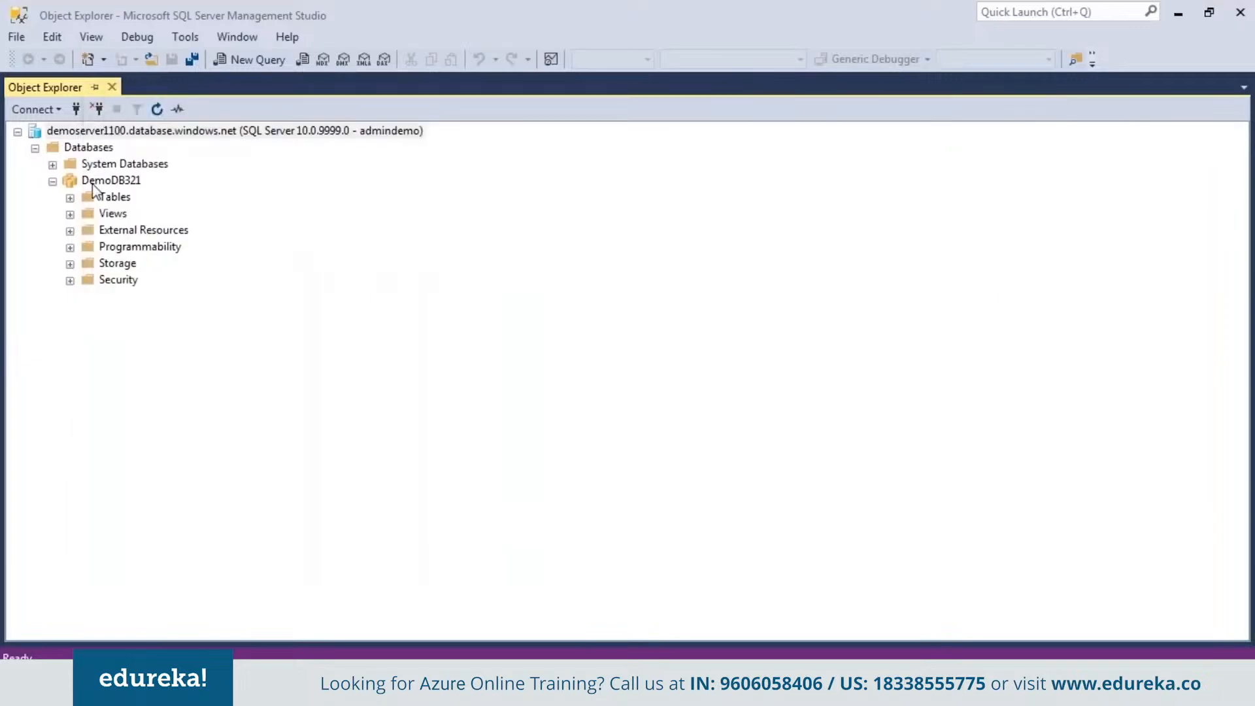
# Open a new query on DemoDB321 and paste the copied CREATE TABLE and INSERT script into it.
pyautogui.click(111, 181)
pyautogui.rightClick(98, 182)
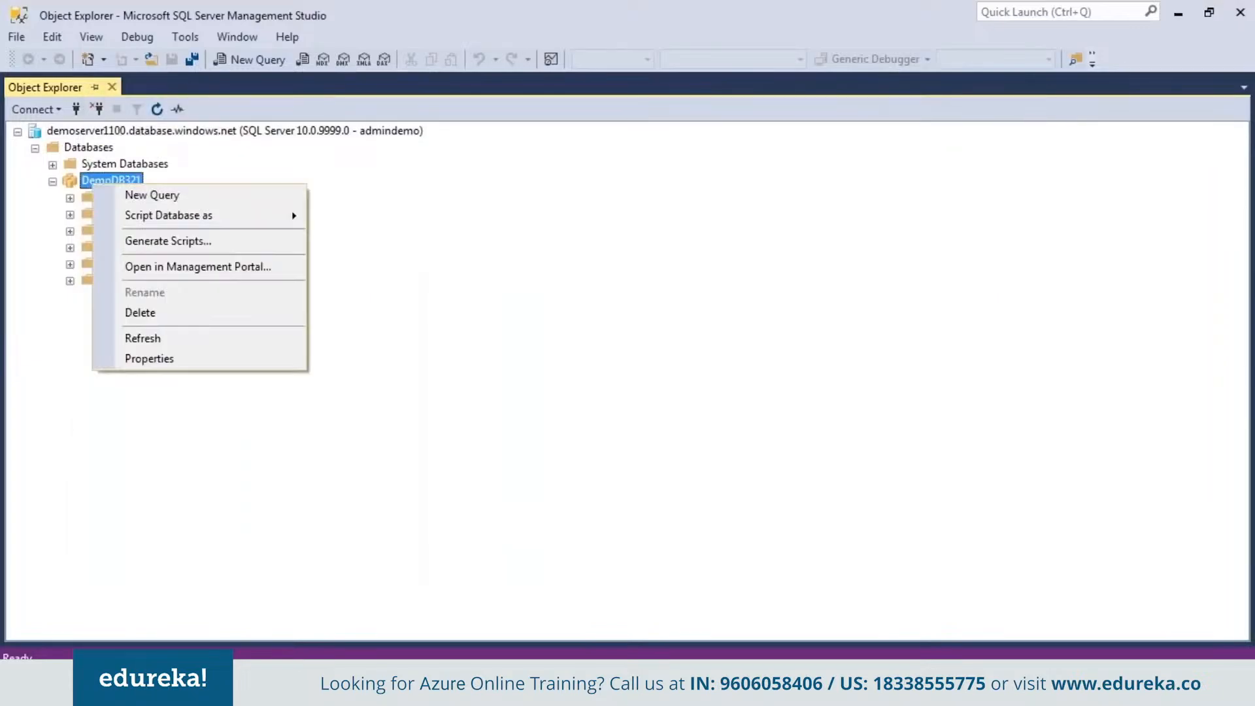
pyautogui.click(198, 193)
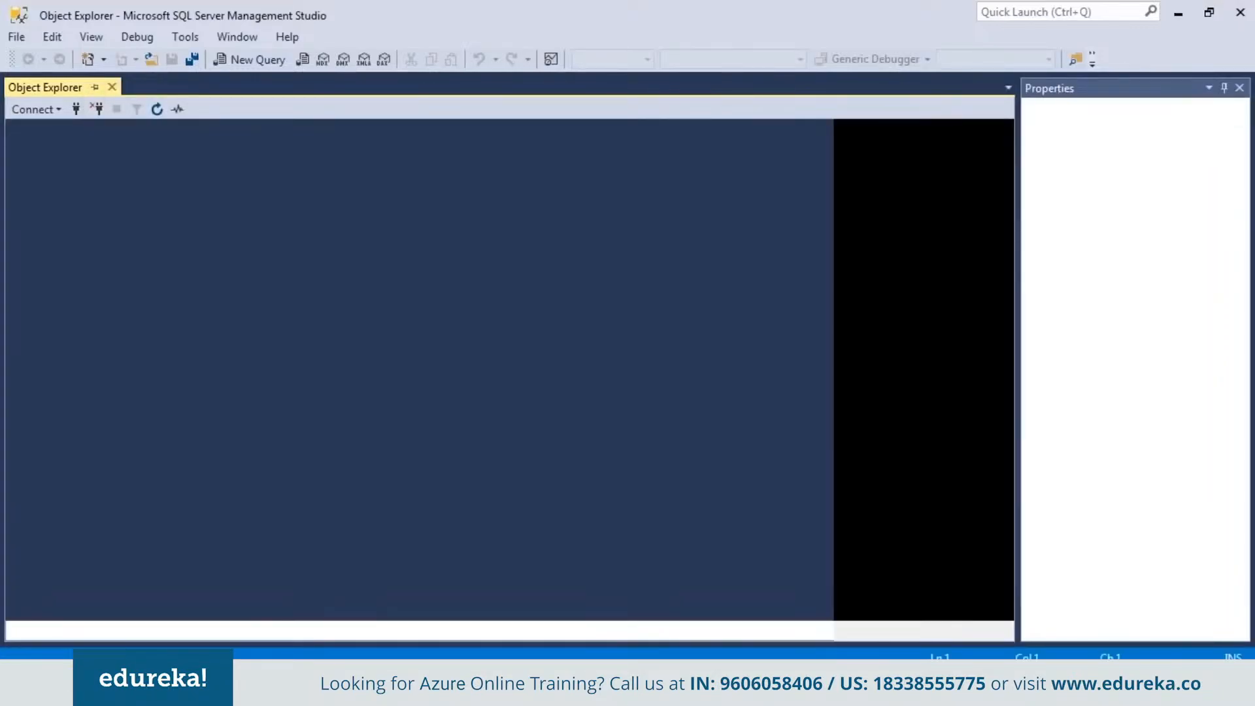
pyautogui.hotkey('ctrl', 'v')
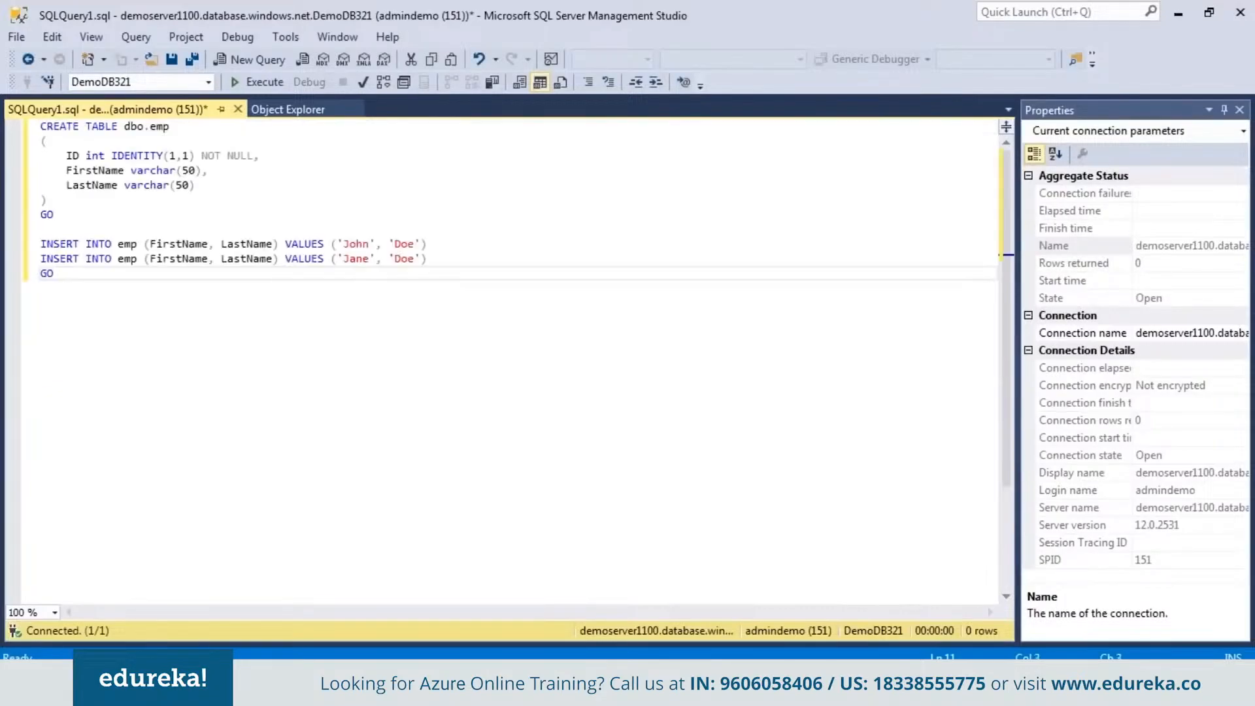
# Rename the table to emp3 in the CREATE TABLE and both INSERT statements, and execute the query.
pyautogui.click(175, 129)
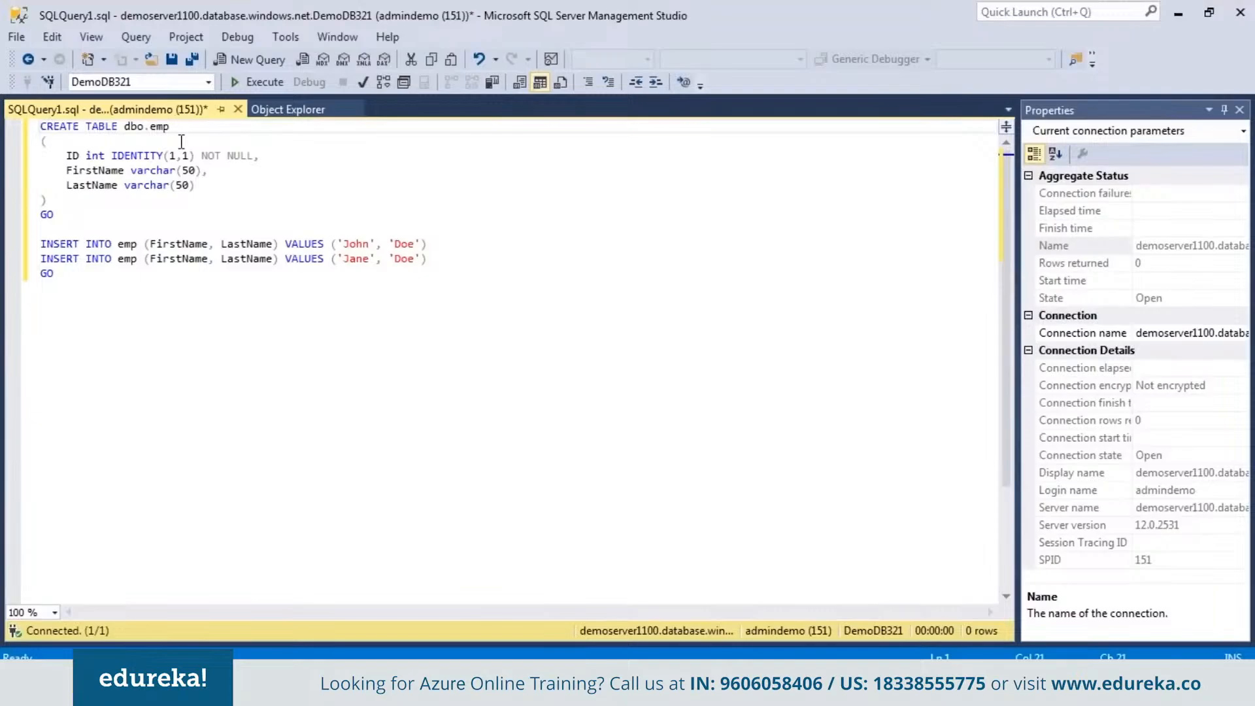
pyautogui.write('3')
pyautogui.press('Down')
pyautogui.press('Down')
pyautogui.press('Down')
pyautogui.press('Down')
pyautogui.press('Down')
pyautogui.press('Down')
pyautogui.press('Down')
pyautogui.press('Down')
pyautogui.press('Left')
pyautogui.press('Left')
pyautogui.press('Left')
pyautogui.press('Left')
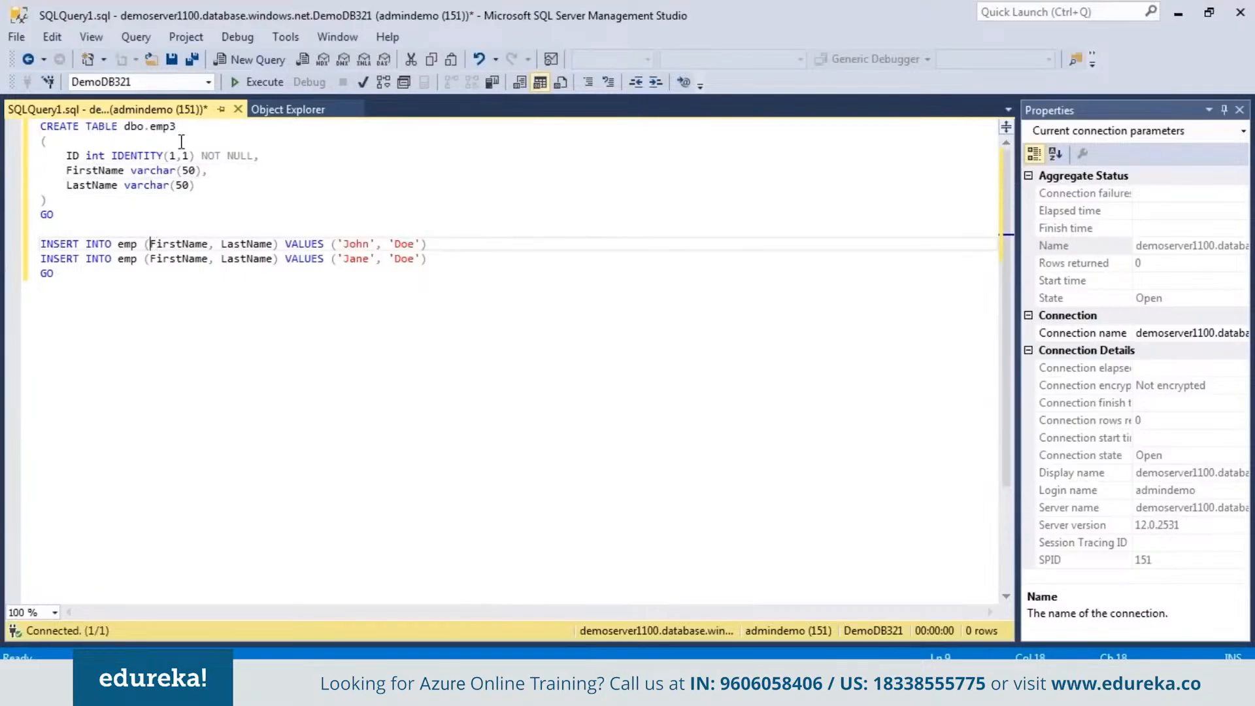
pyautogui.write('3')
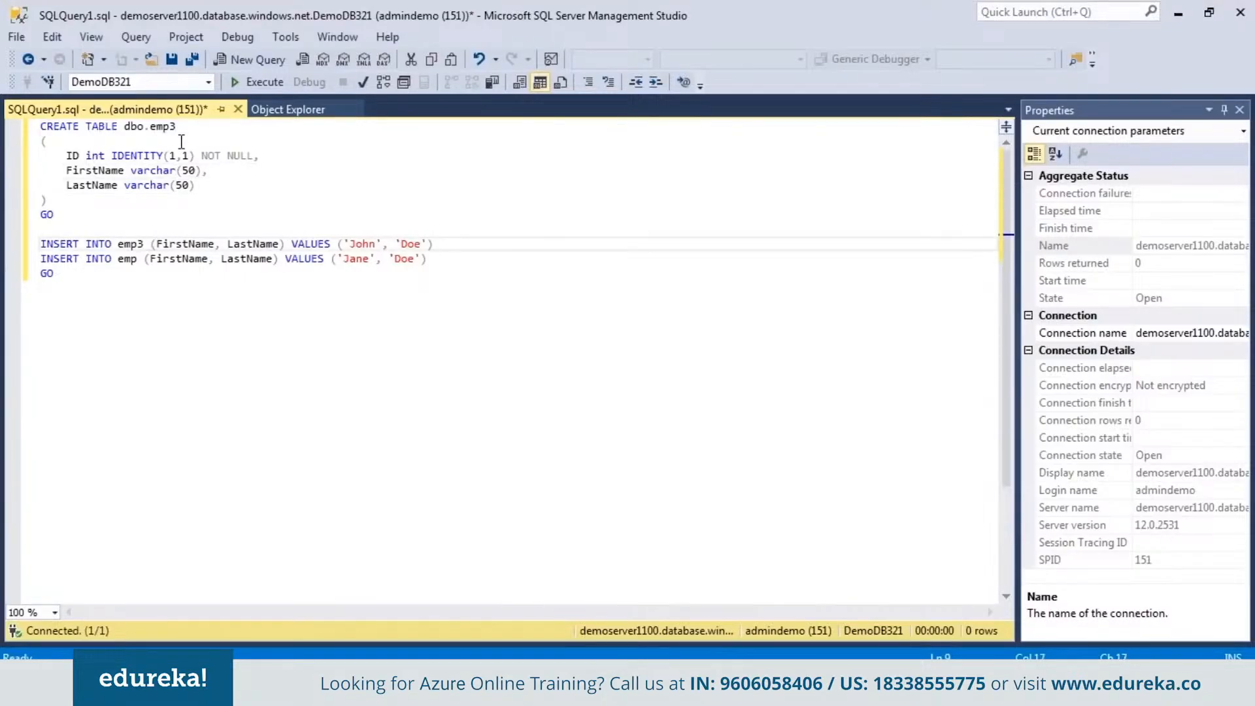
pyautogui.press('Down')
pyautogui.press('Left')
pyautogui.write('3')
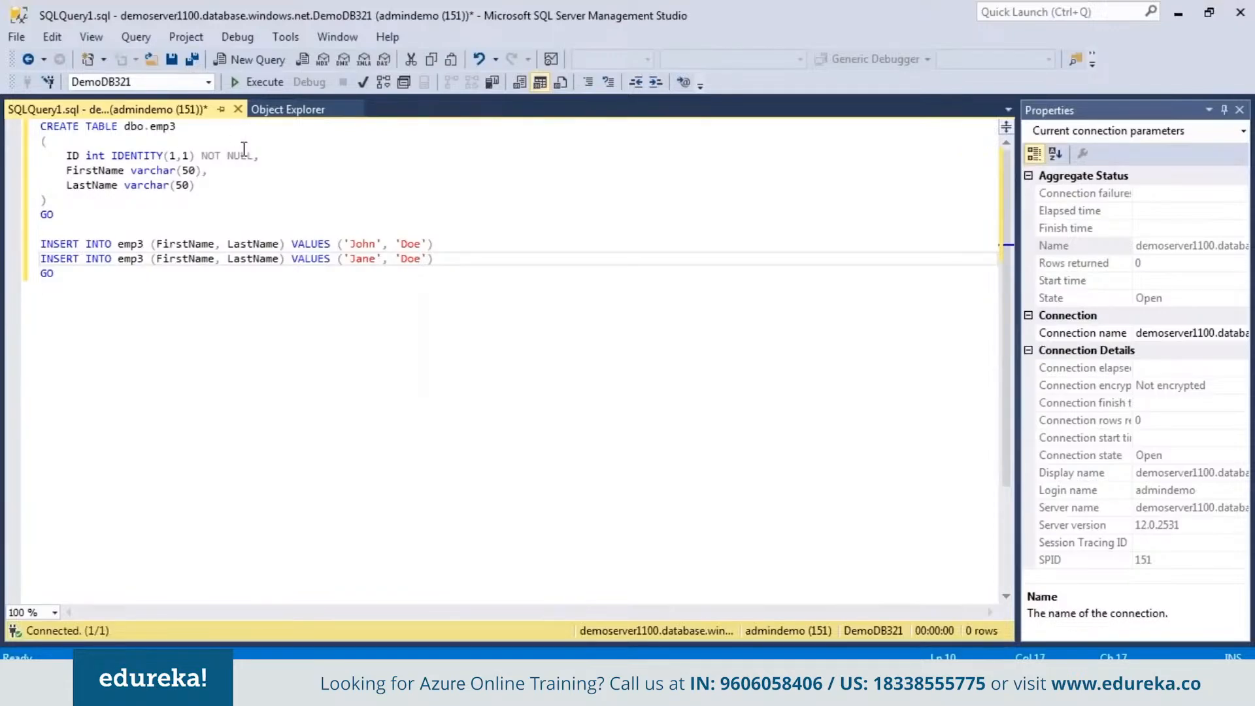
pyautogui.click(236, 83)
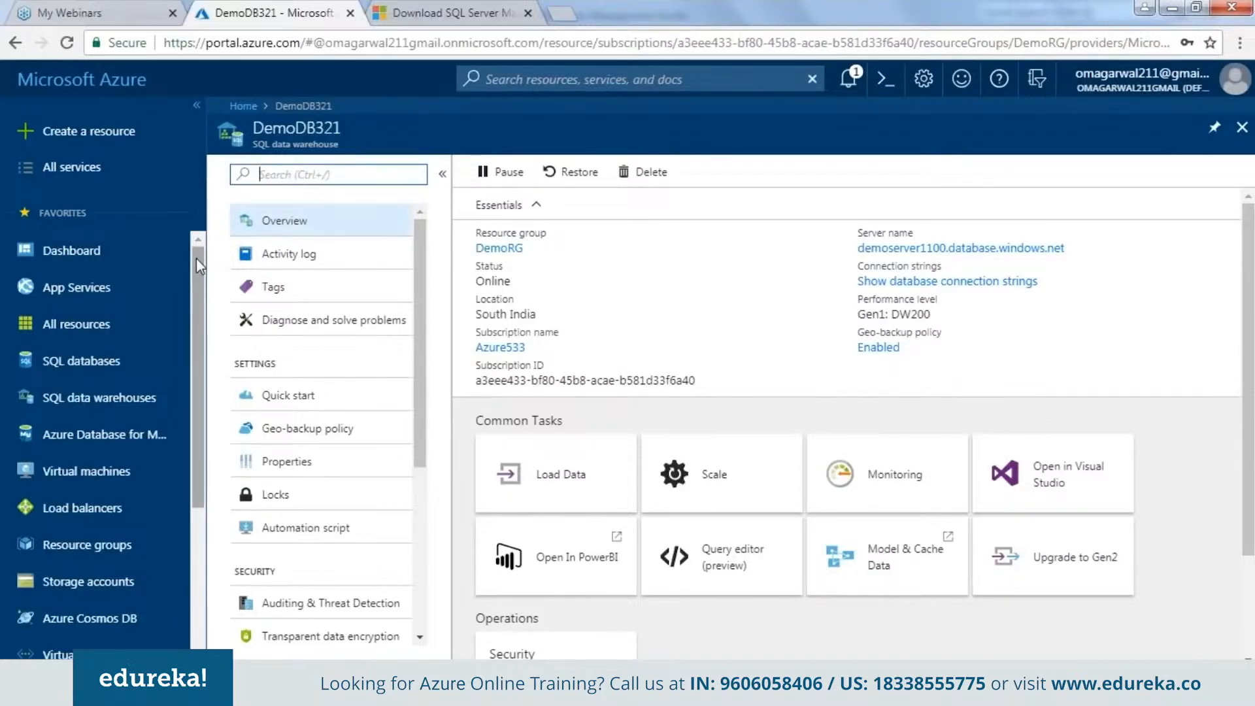
# Switch to the Azure portal and open the list of storage accounts.
pyautogui.moveTo(196, 258); pyautogui.dragTo(187, 355)
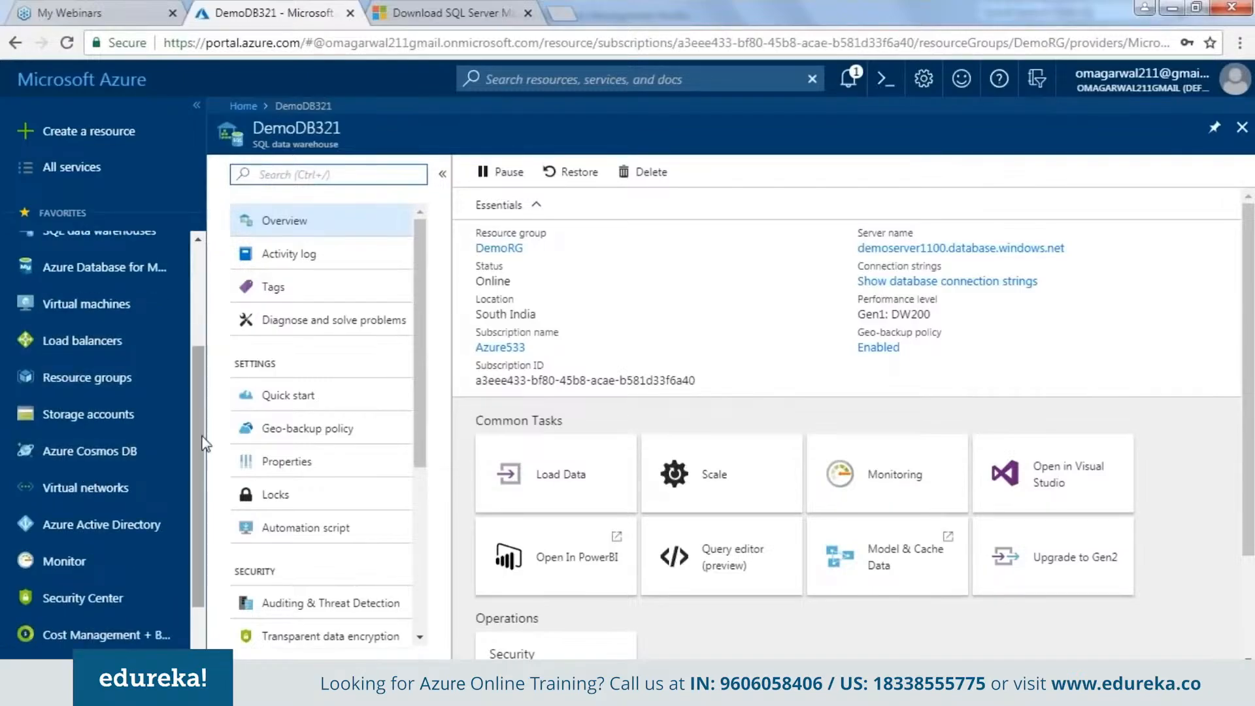
pyautogui.scroll(2, 111, 457)
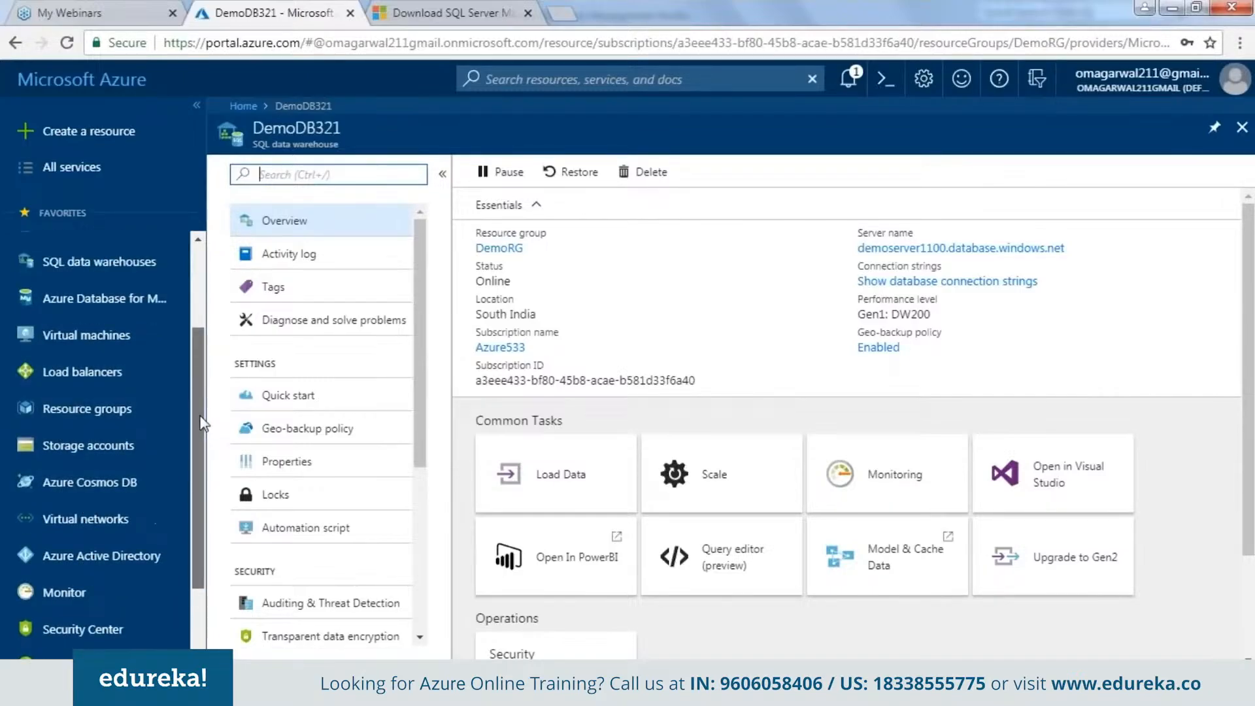
pyautogui.click(110, 456)
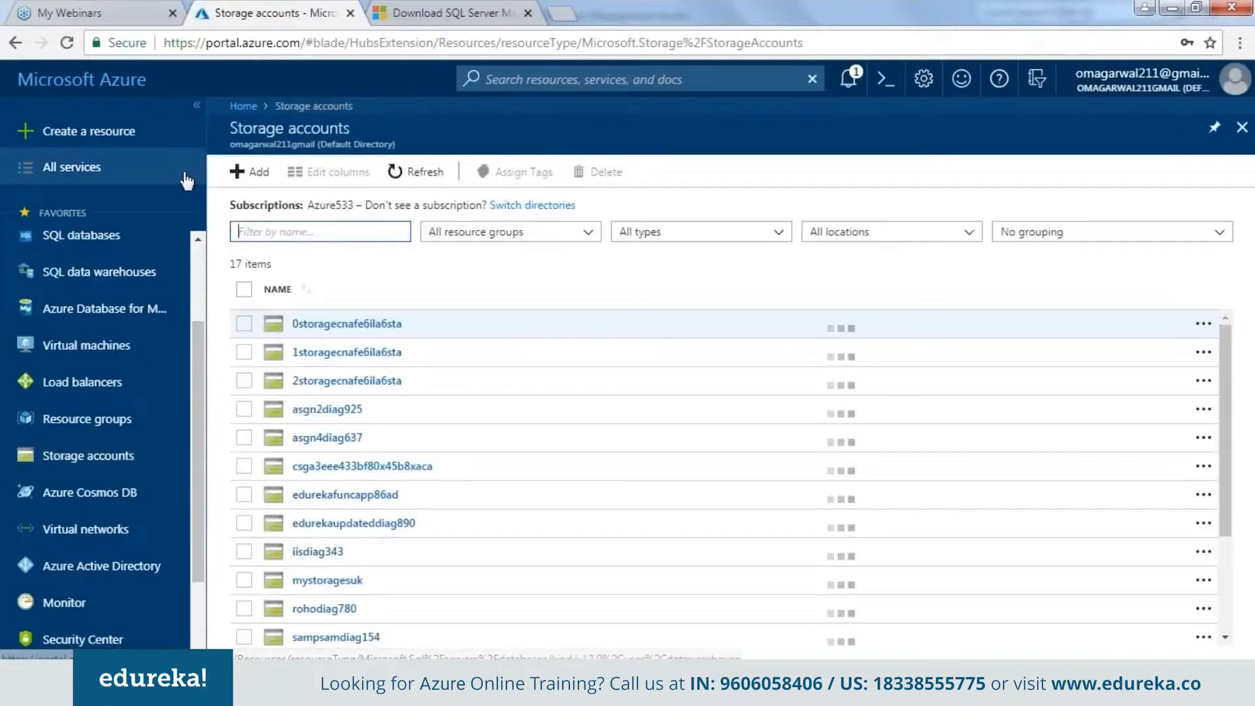
# Start a new storage account and name it safordemo.
pyautogui.click(245, 174)
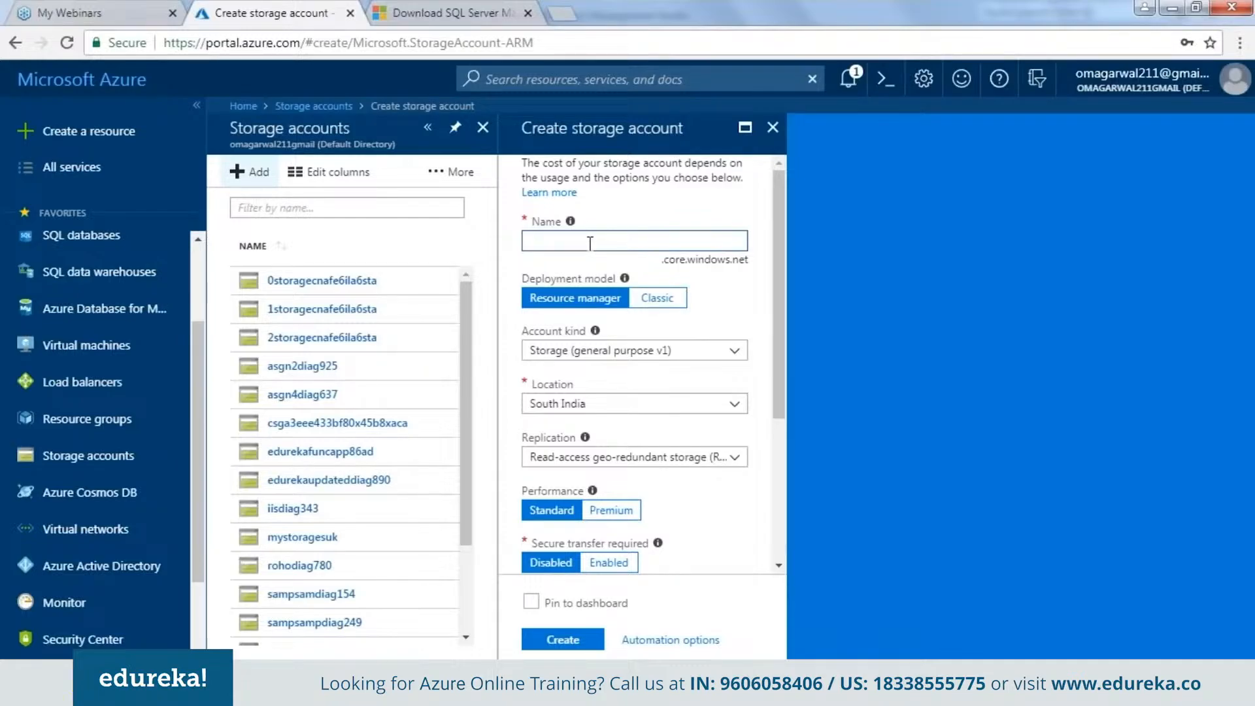
pyautogui.write('SAForDemo')
pyautogui.moveTo(743, 243)
pyautogui.hotkey('ctrl', 'a')
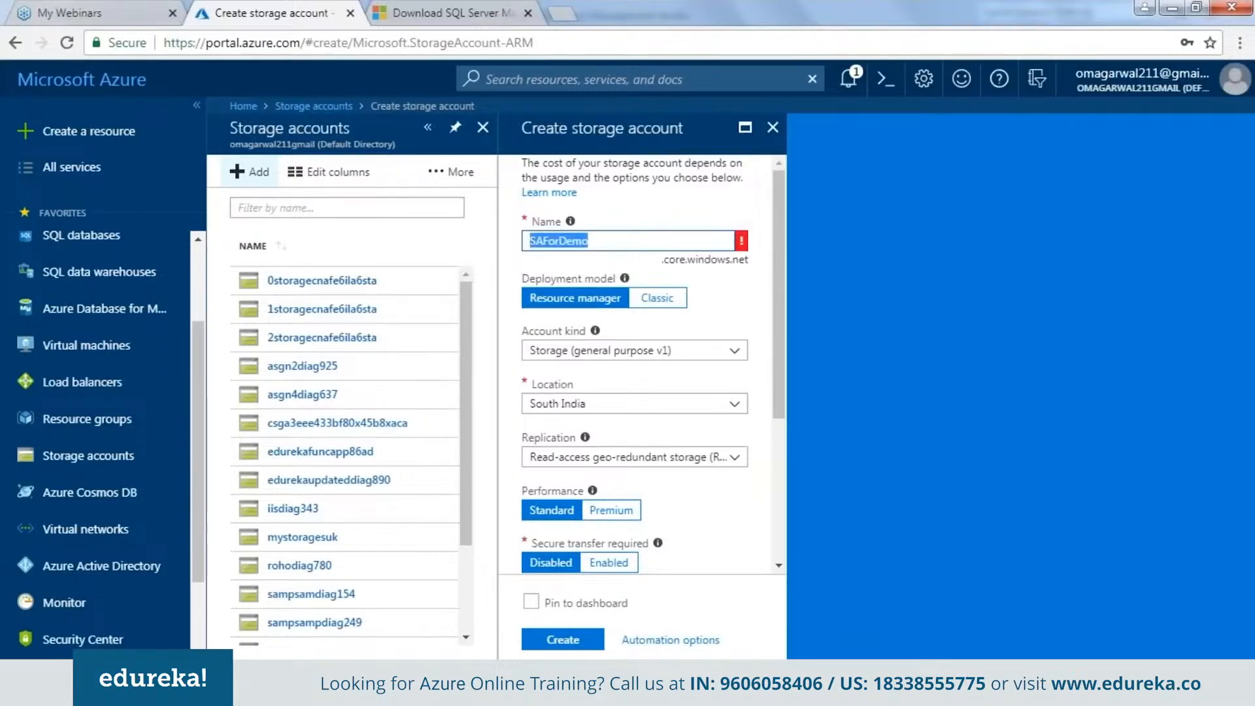
pyautogui.write('safor')
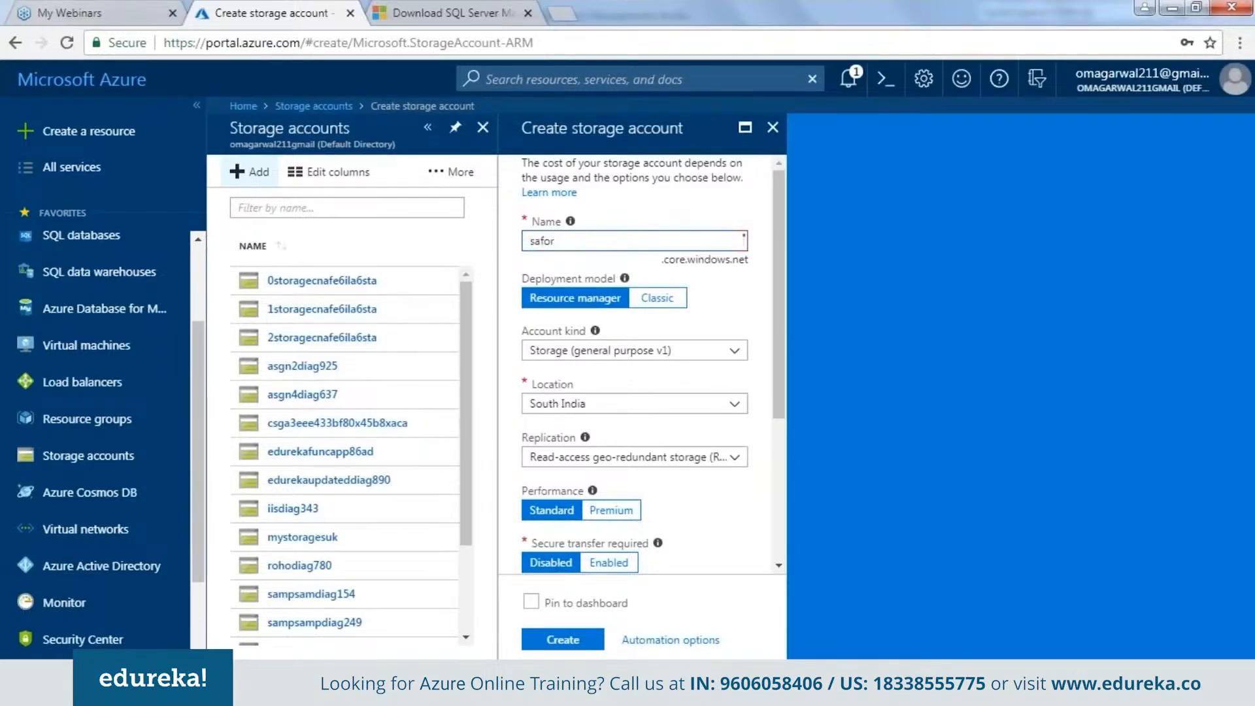
pyautogui.write('demo')
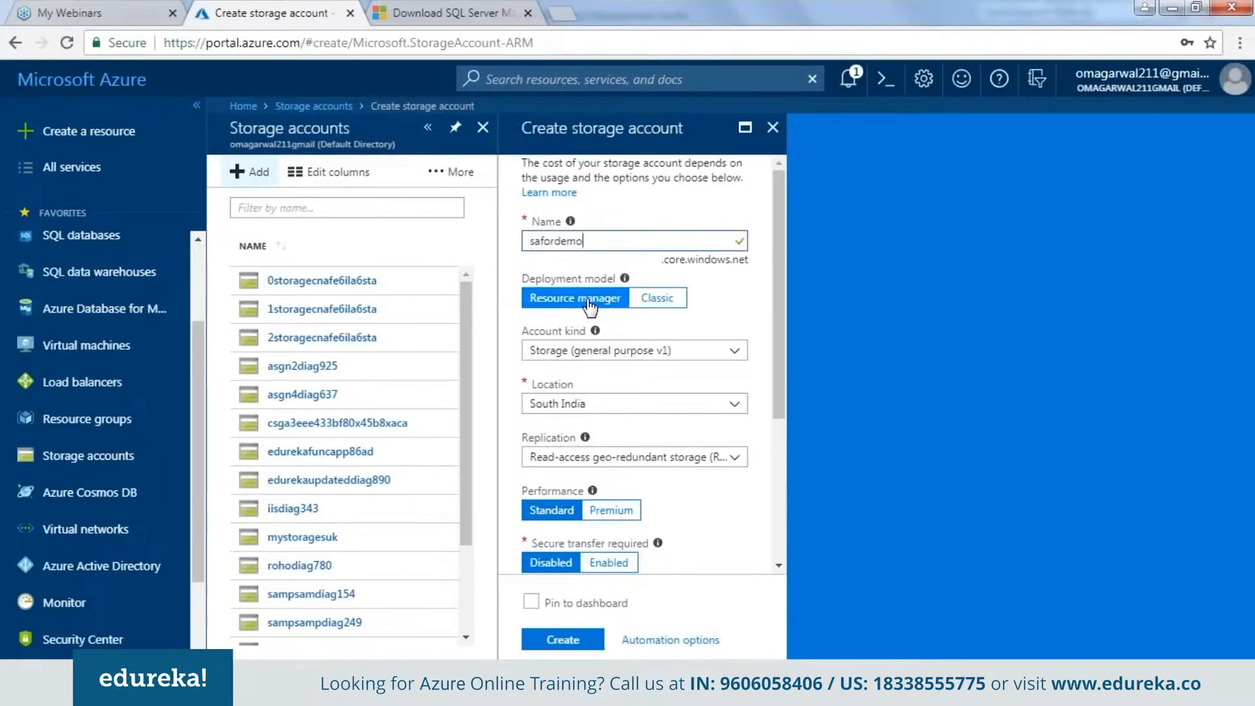
# Set the account kind to StorageV2 (general purpose v2) and the replication to Locally-redundant storage (LRS).
pyautogui.click(692, 352)
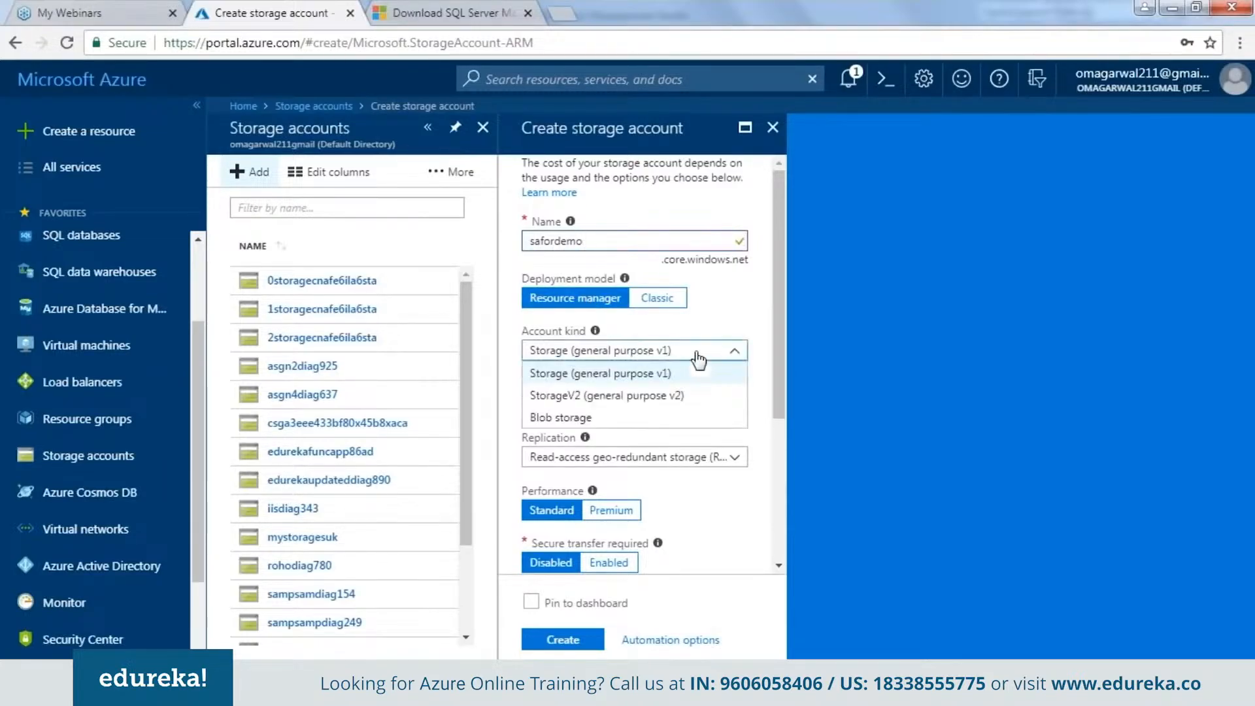
pyautogui.click(616, 394)
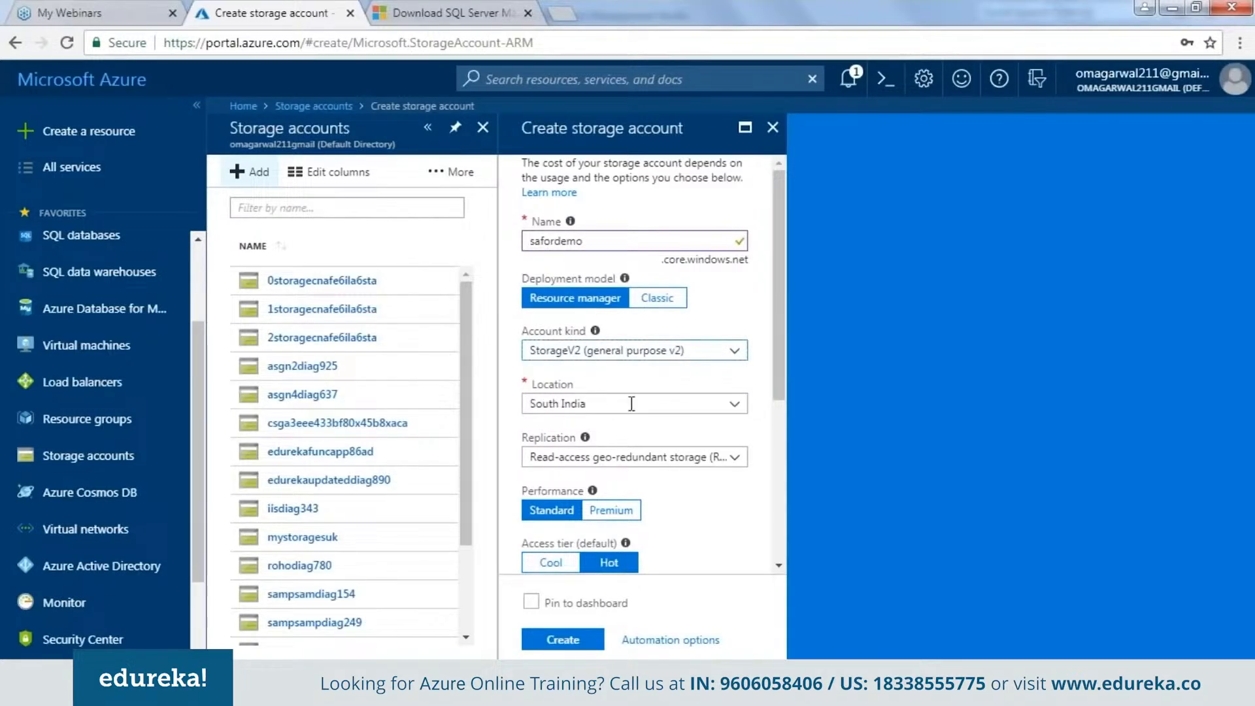
pyautogui.click(664, 457)
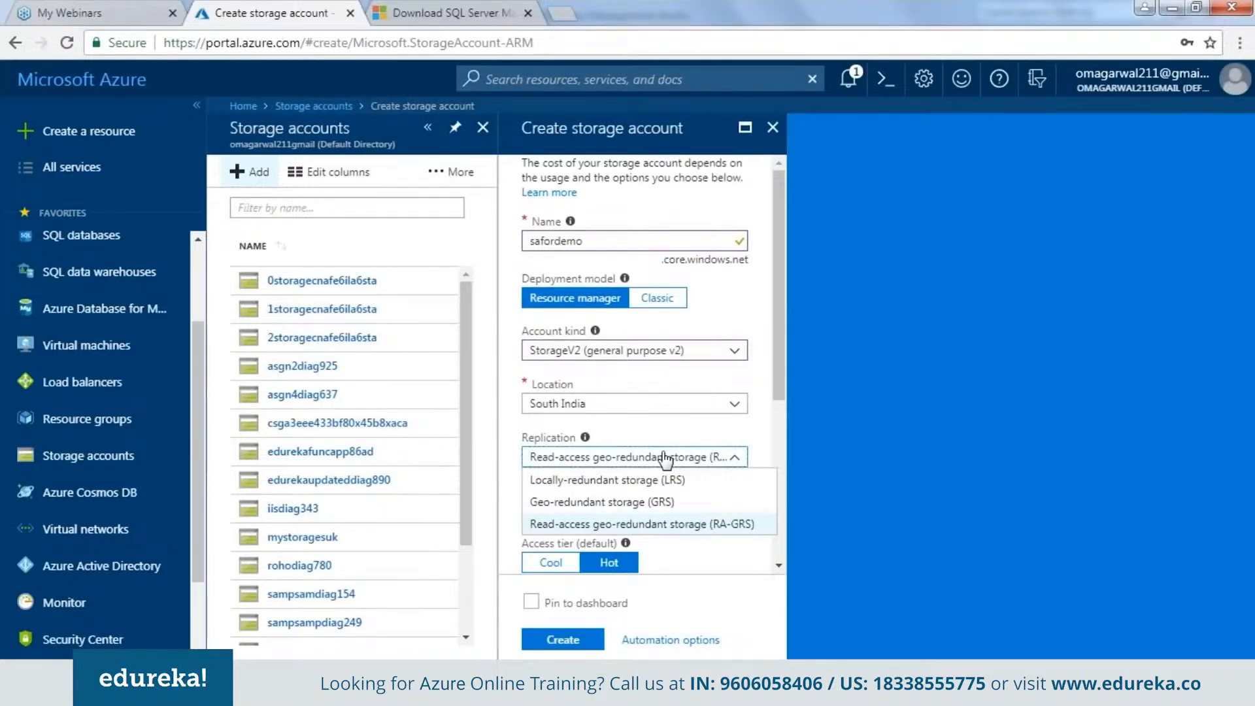
pyautogui.click(624, 481)
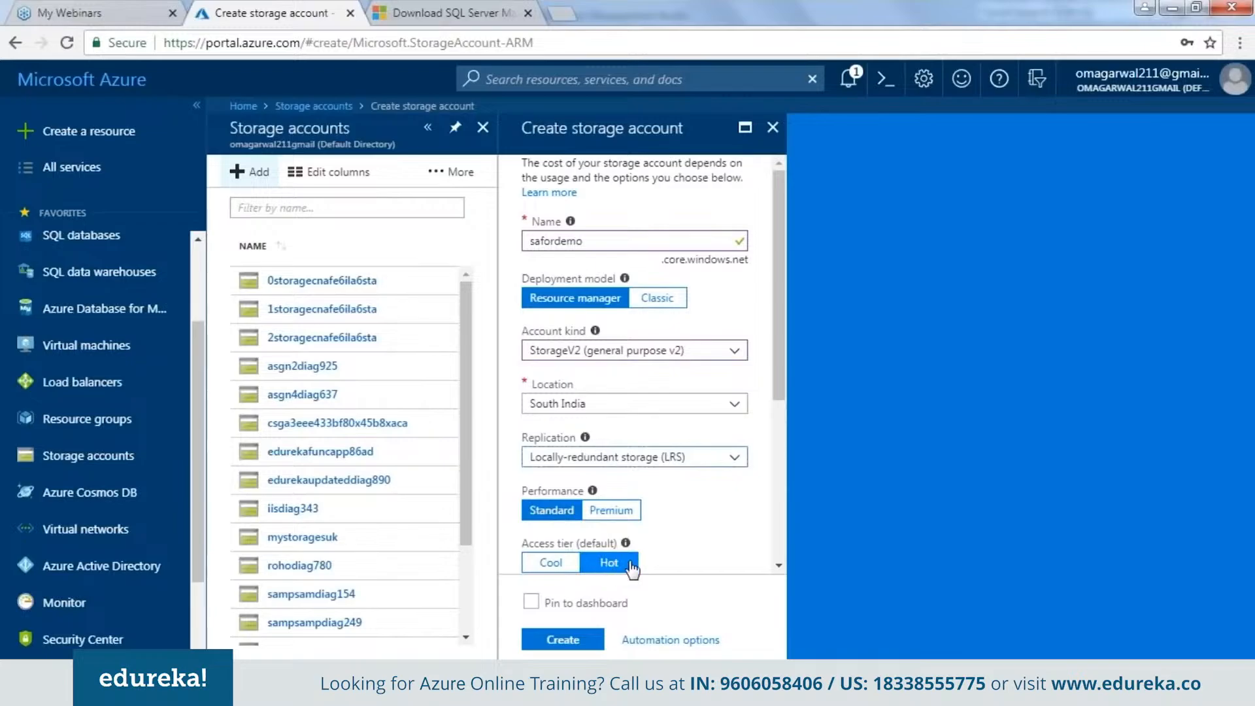
# Assign the storage account to the existing resource group DemoRG and create it pinned to the dashboard.
pyautogui.scroll(-5, 686, 471)
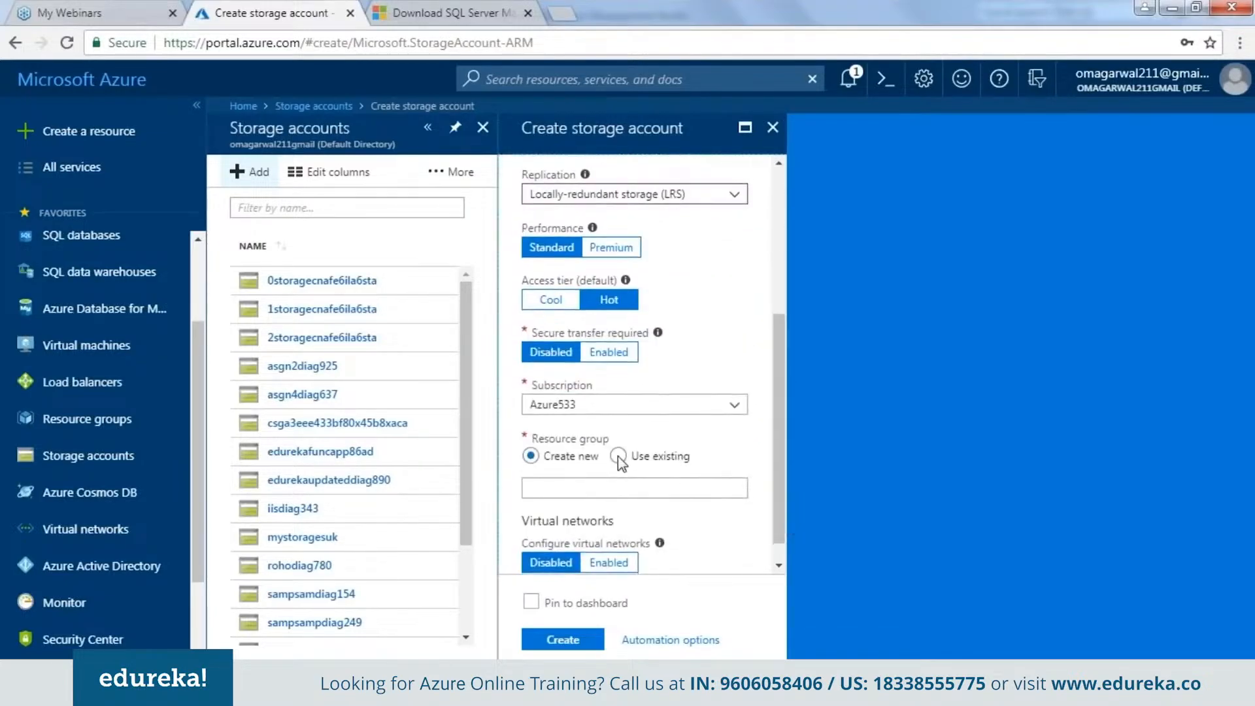
pyautogui.click(618, 456)
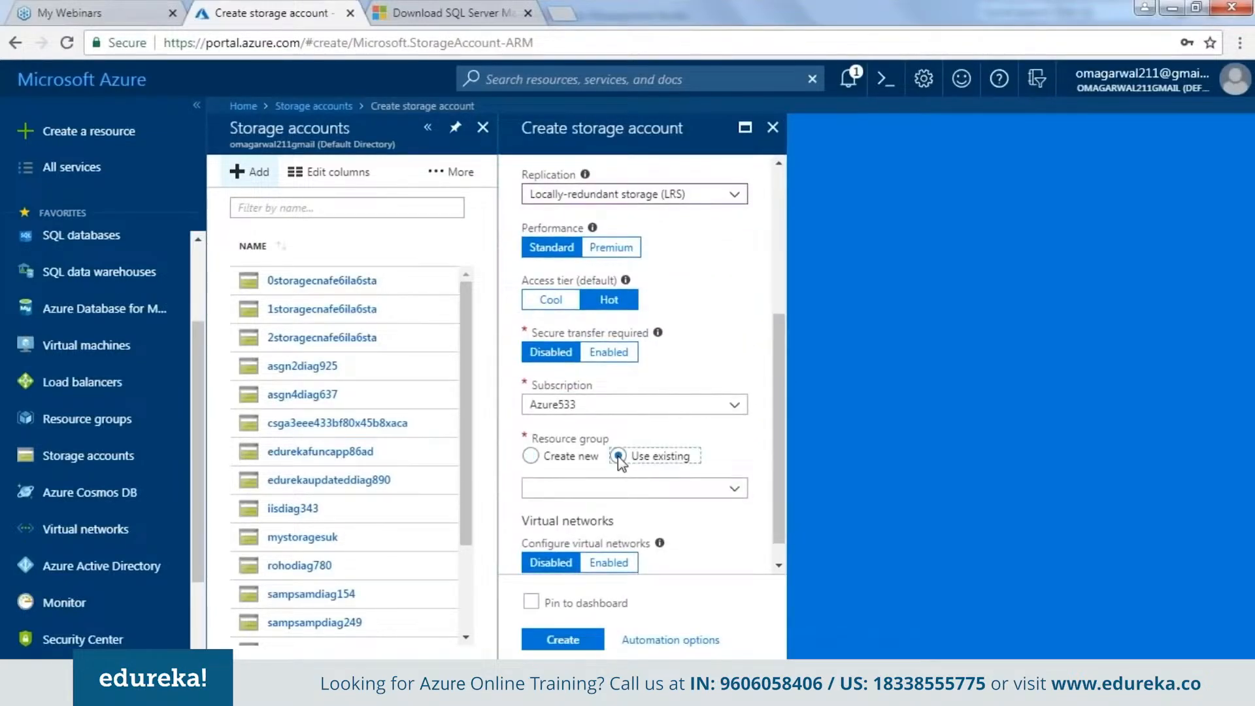
pyautogui.click(735, 490)
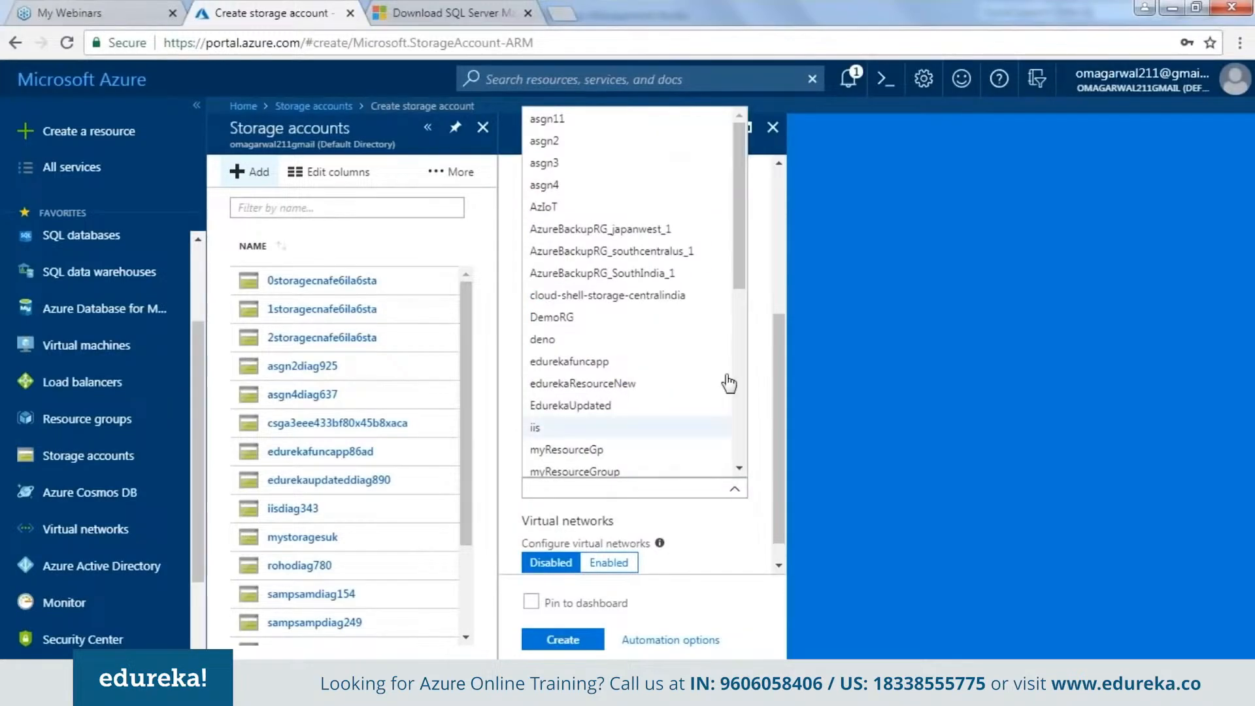
pyautogui.click(587, 316)
pyautogui.scroll(-1, 779, 544)
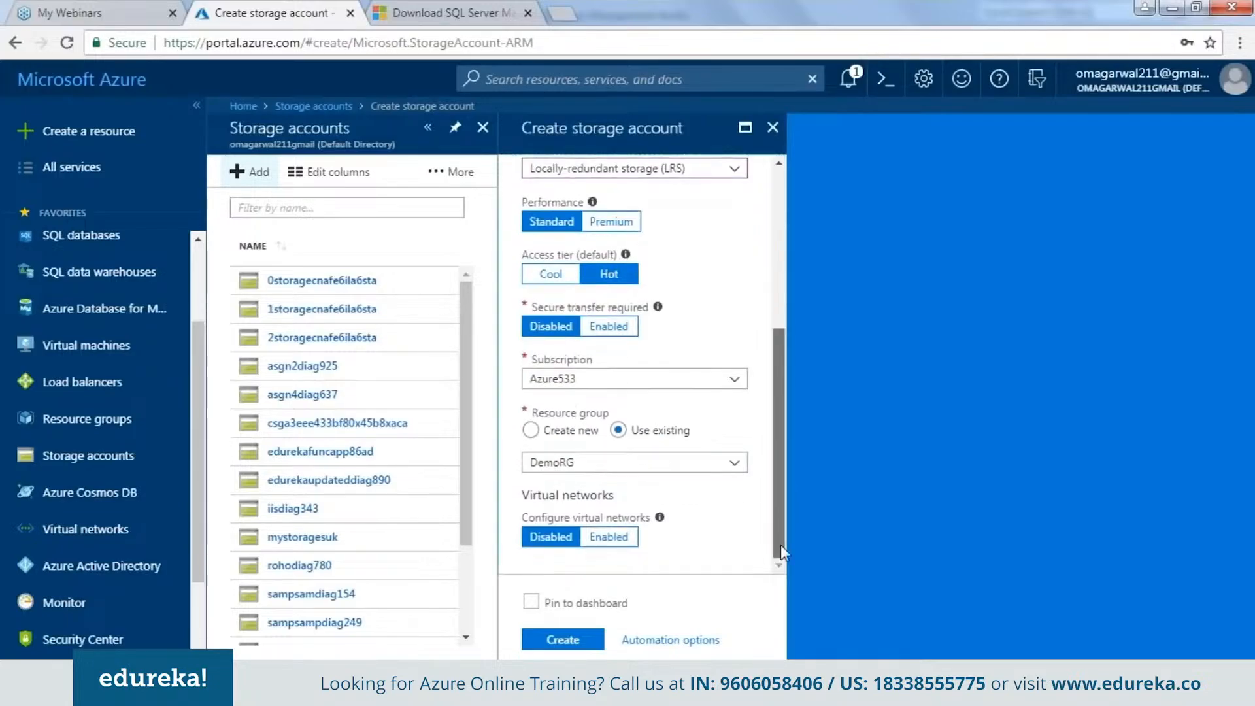
pyautogui.click(531, 601)
pyautogui.click(552, 637)
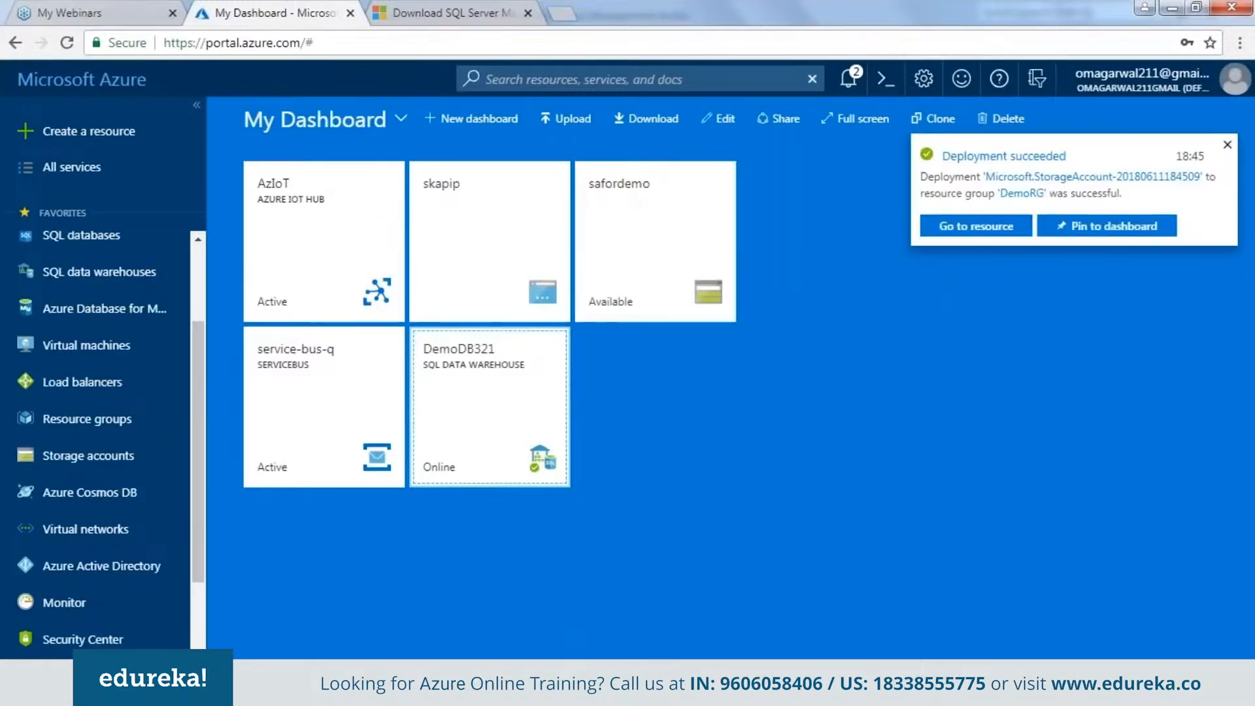
# Open the access keys of the safordemo storage account and copy the account name into the empty Notepad document.
pyautogui.click(963, 229)
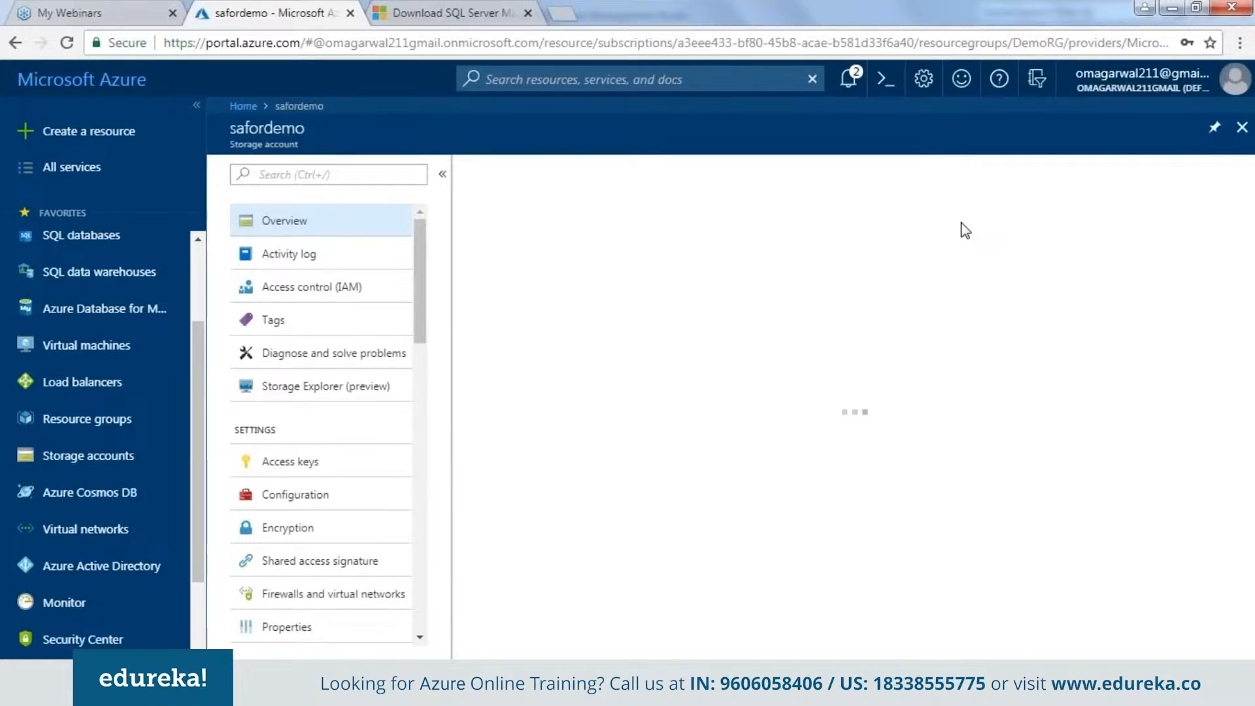
pyautogui.click(282, 460)
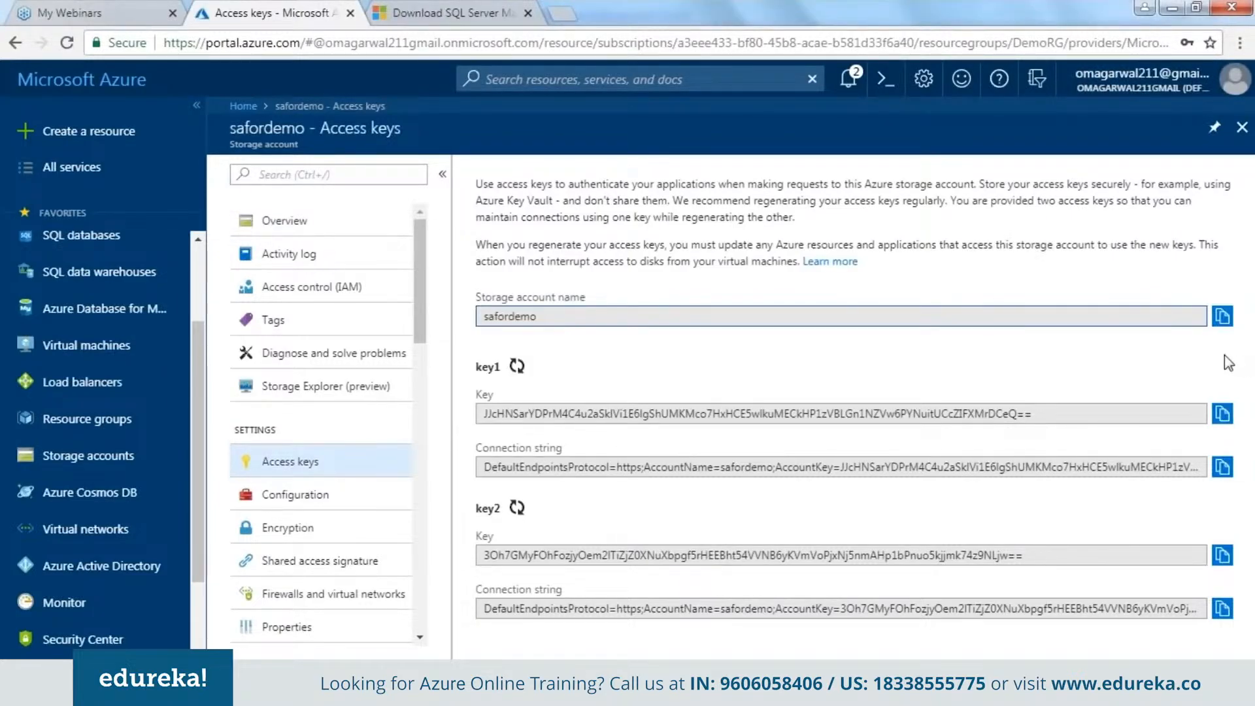
pyautogui.click(581, 319)
pyautogui.hotkey('ctrl', 'c')
pyautogui.click(536, 681)
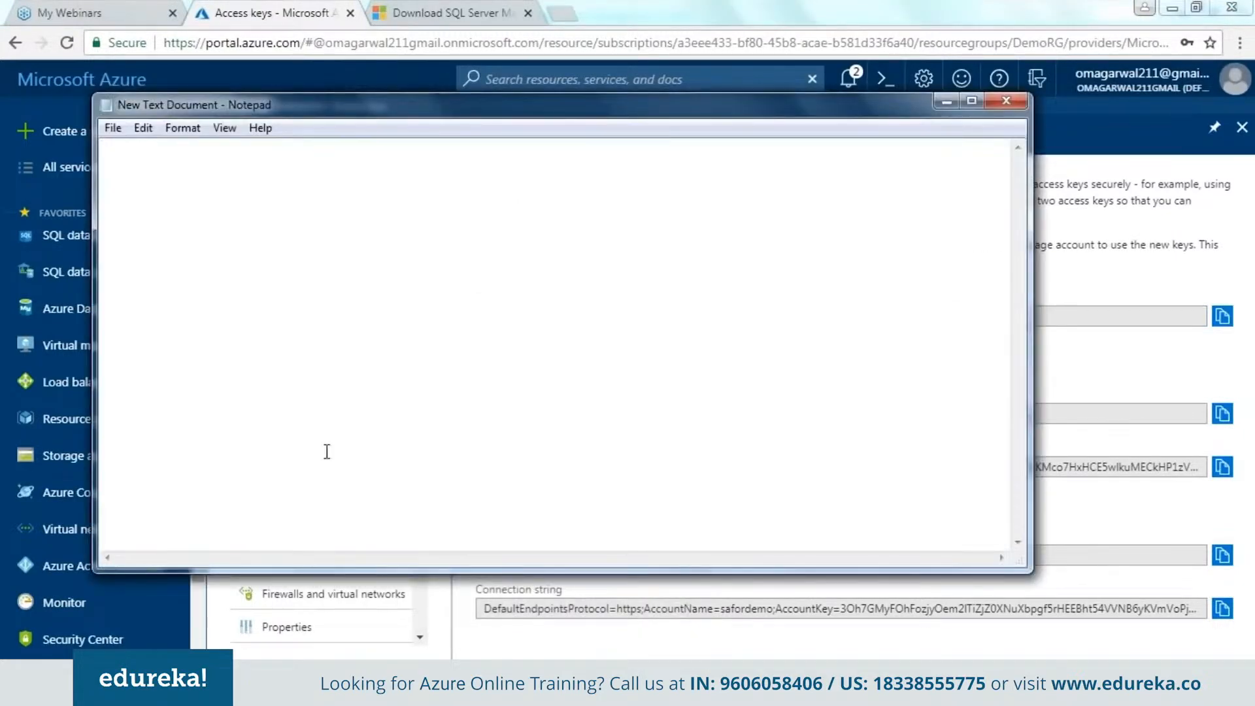
pyautogui.hotkey('ctrl', 'v')
pyautogui.press('Return')
pyautogui.click(251, 693)
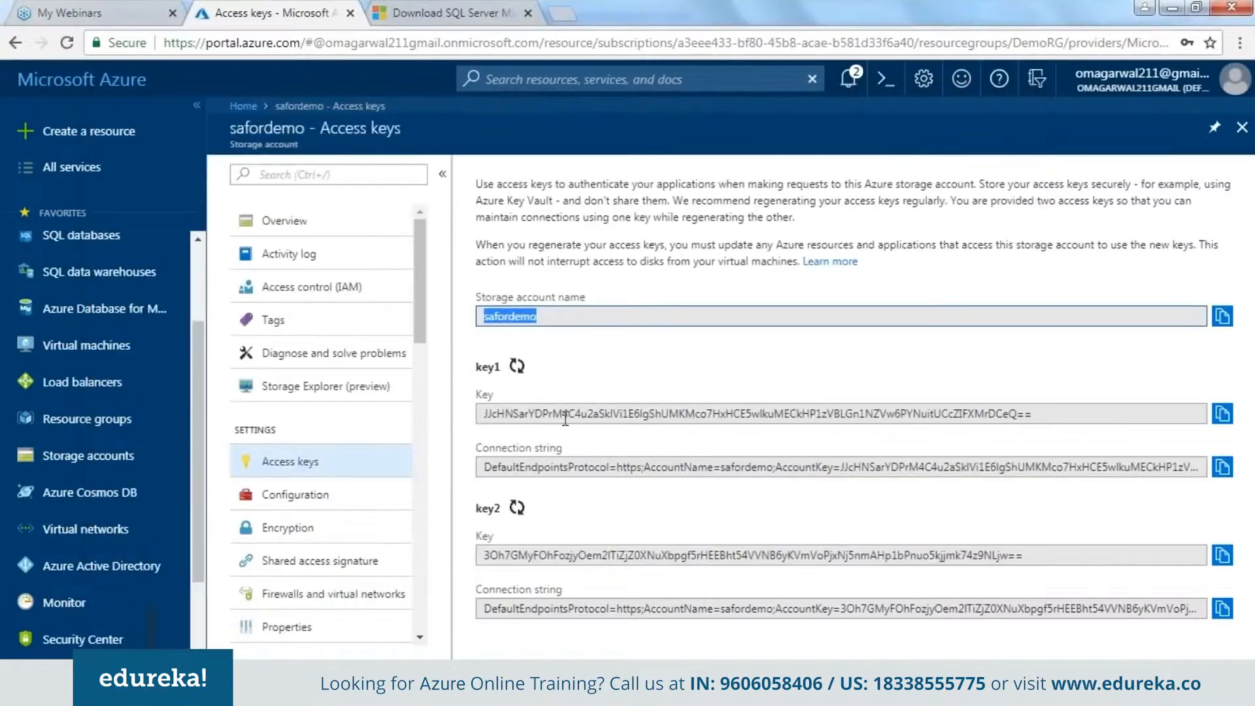
# Copy the key1 access key and paste it below the account name in the Notepad document.
pyautogui.click(555, 413)
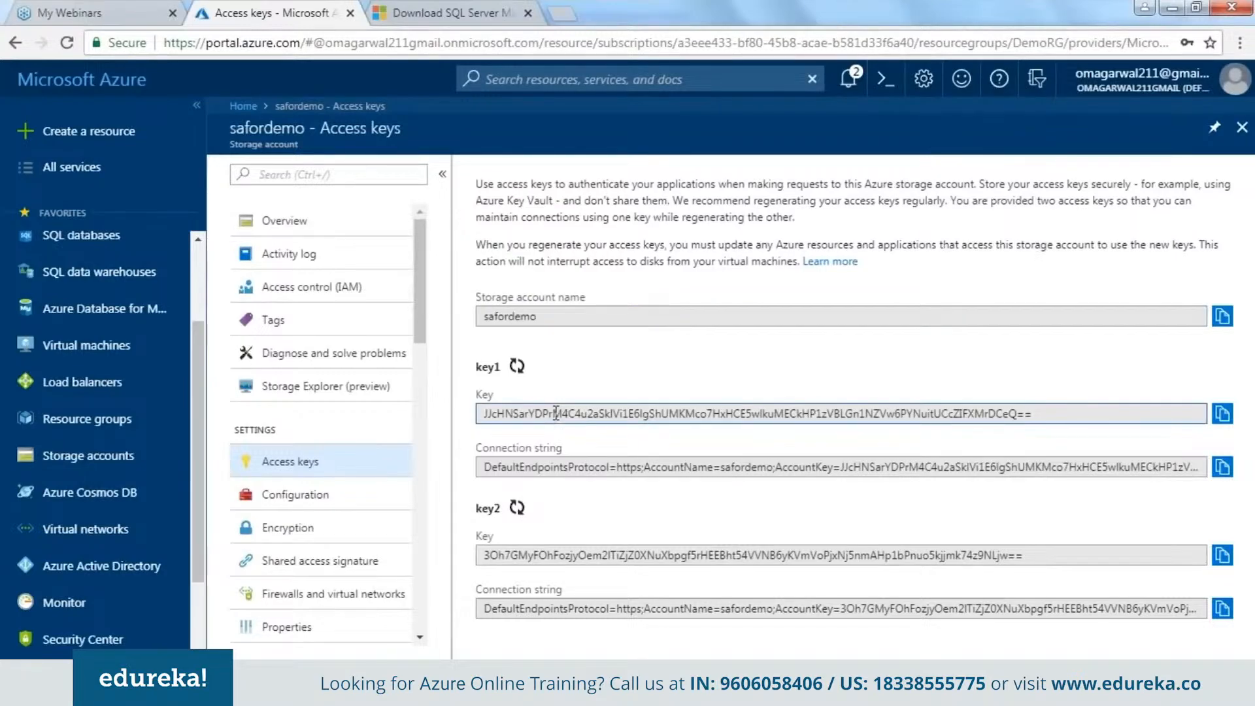
pyautogui.tripleClick(556, 413)
pyautogui.hotkey('ctrl', 'c')
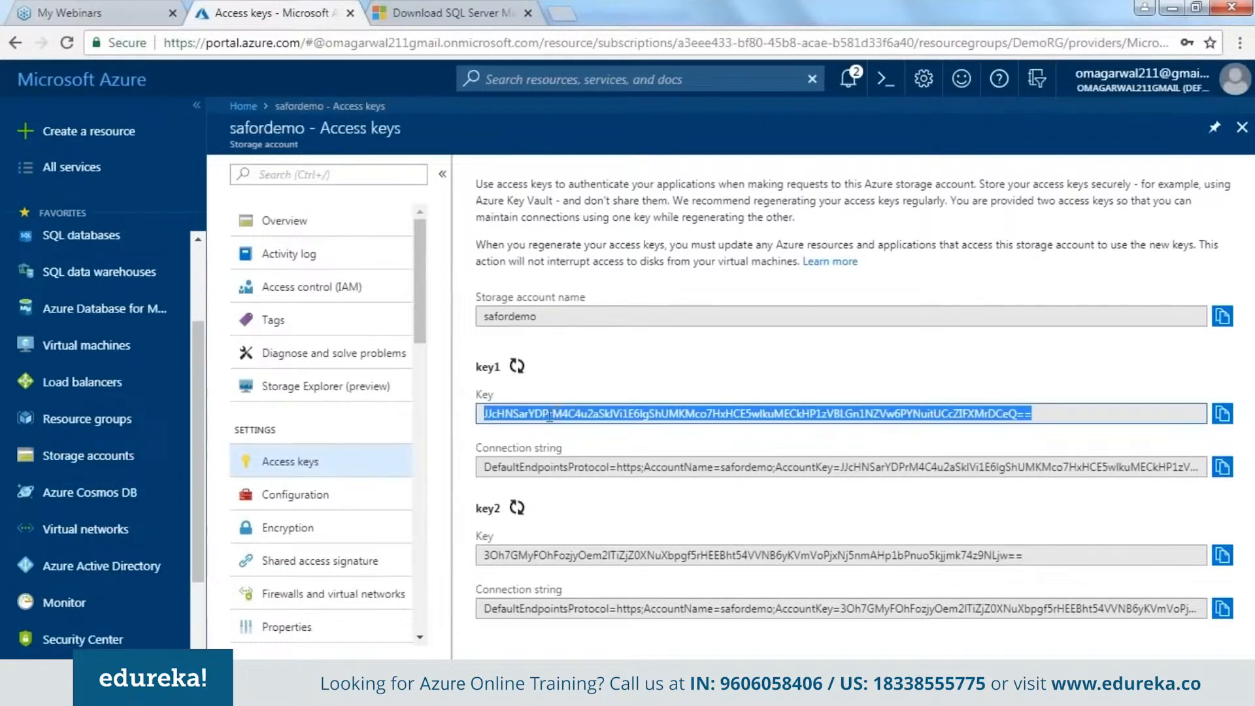
pyautogui.moveTo(309, 693)
pyautogui.click(366, 692)
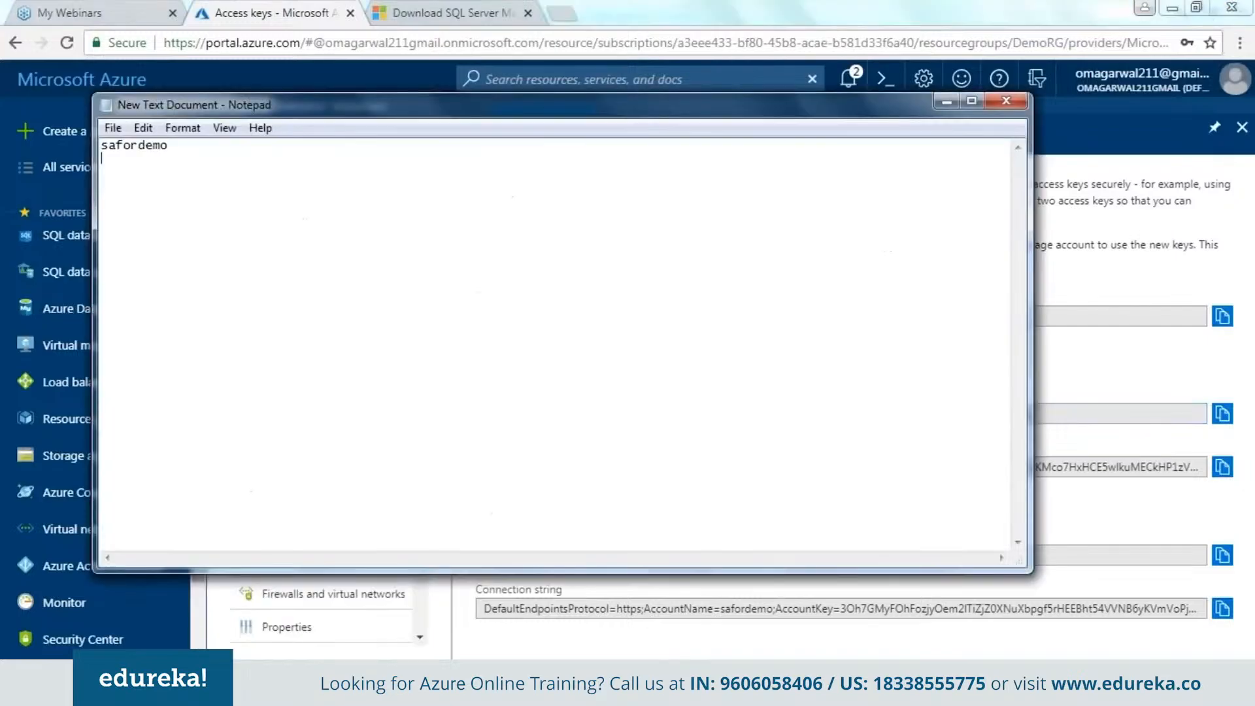
pyautogui.hotkey('ctrl', 'v')
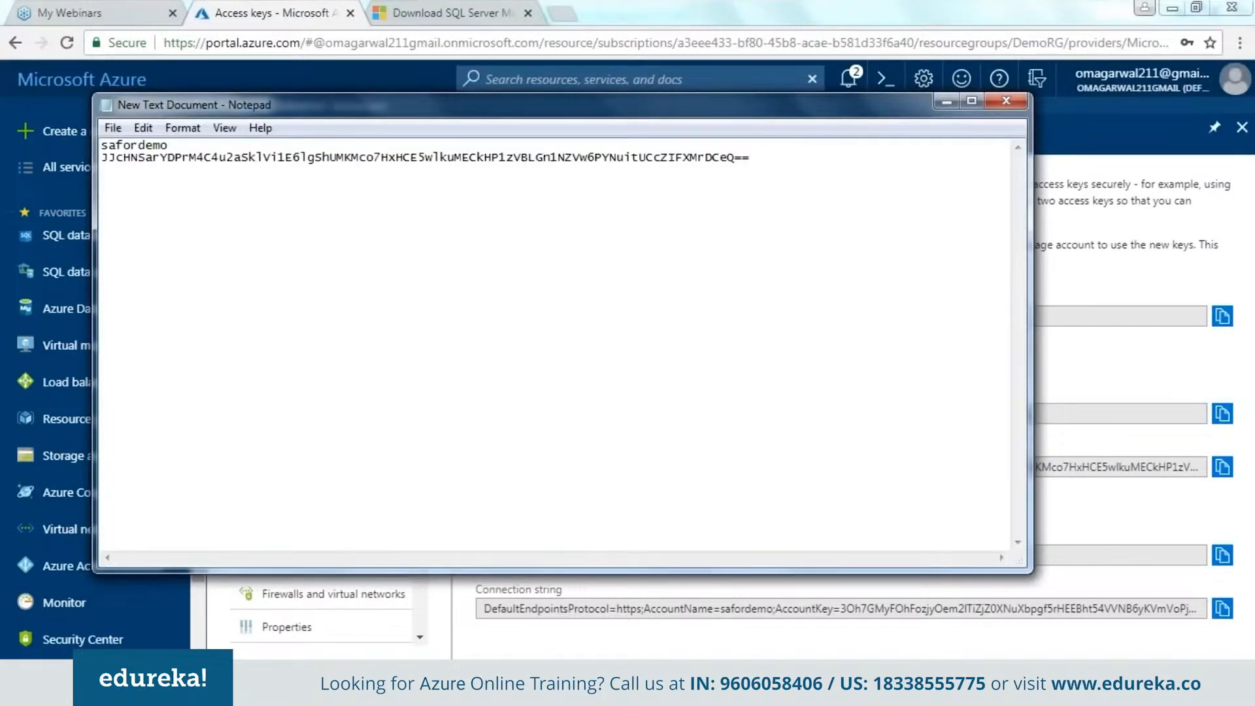
pyautogui.click(366, 692)
# Open the Blobs service of the safordemo storage account and create a private container named demonewblob.
pyautogui.click(15, 43)
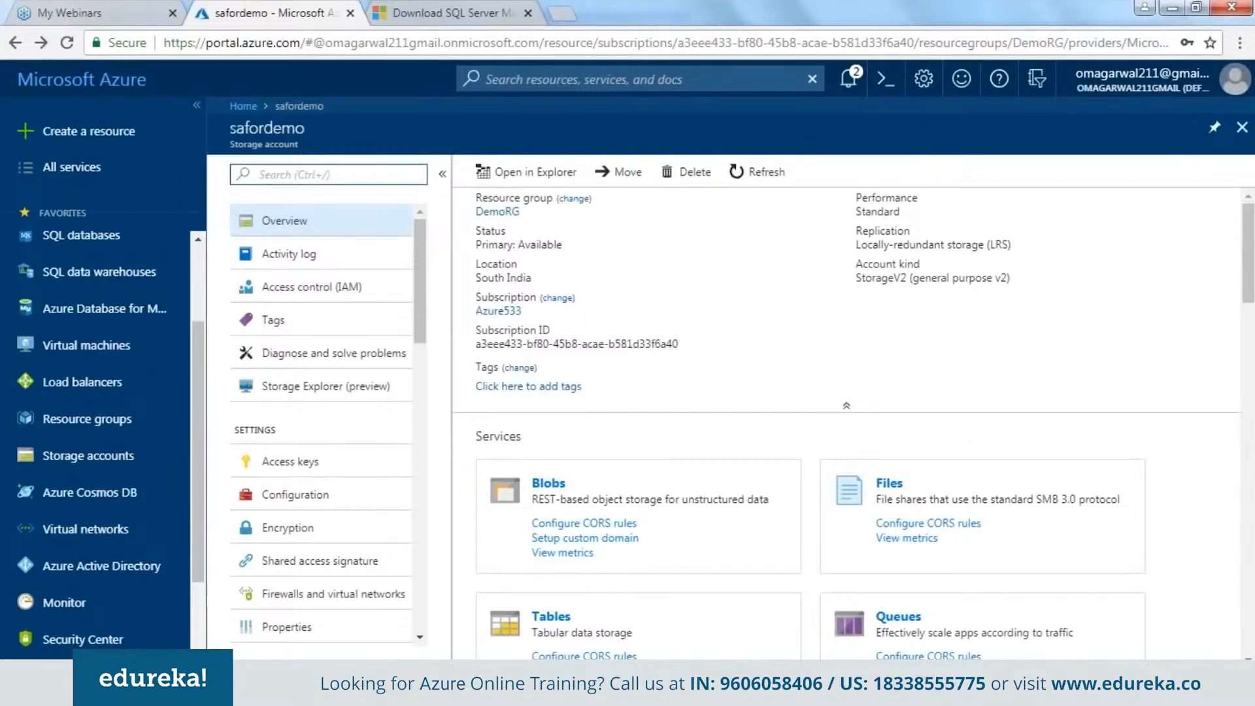
pyautogui.click(549, 485)
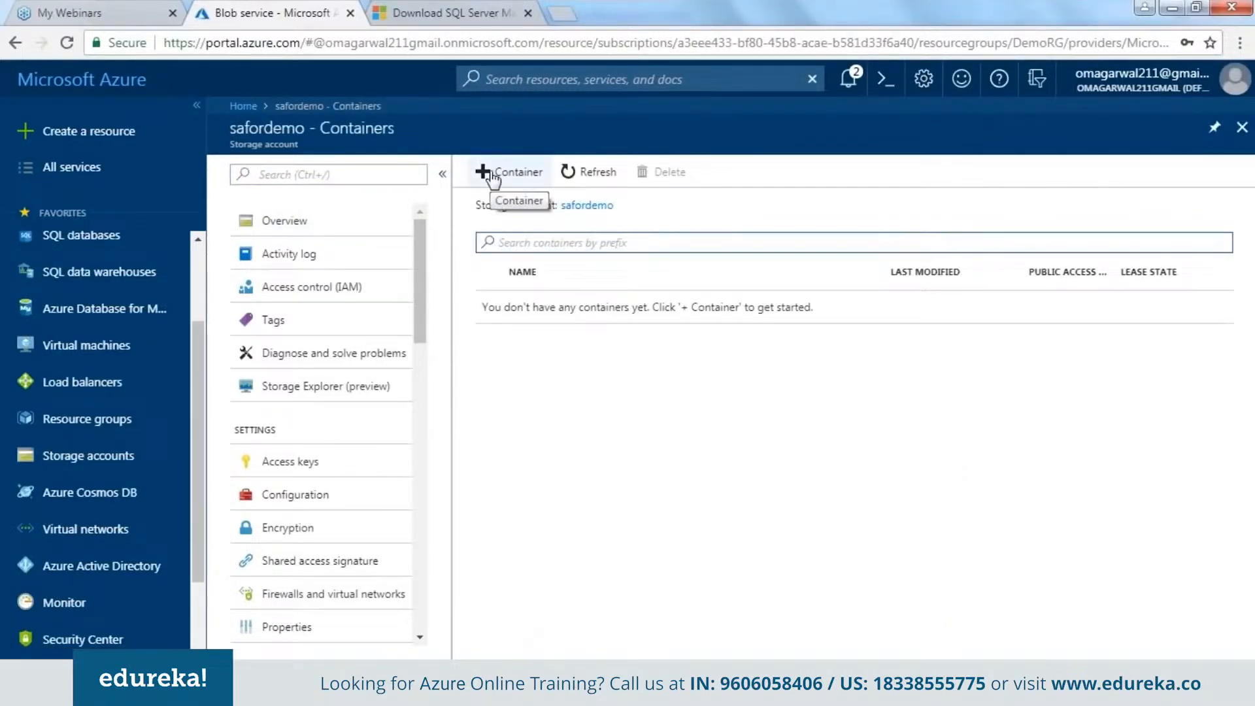
pyautogui.click(491, 177)
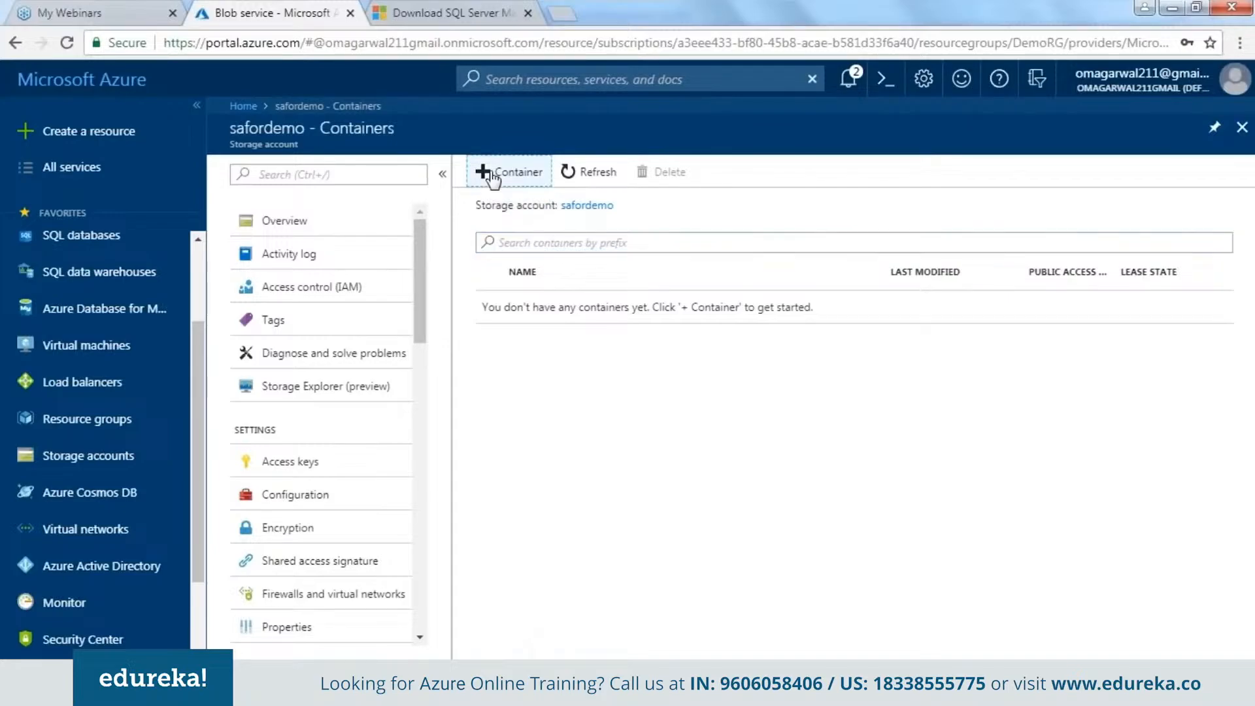
pyautogui.click(519, 289)
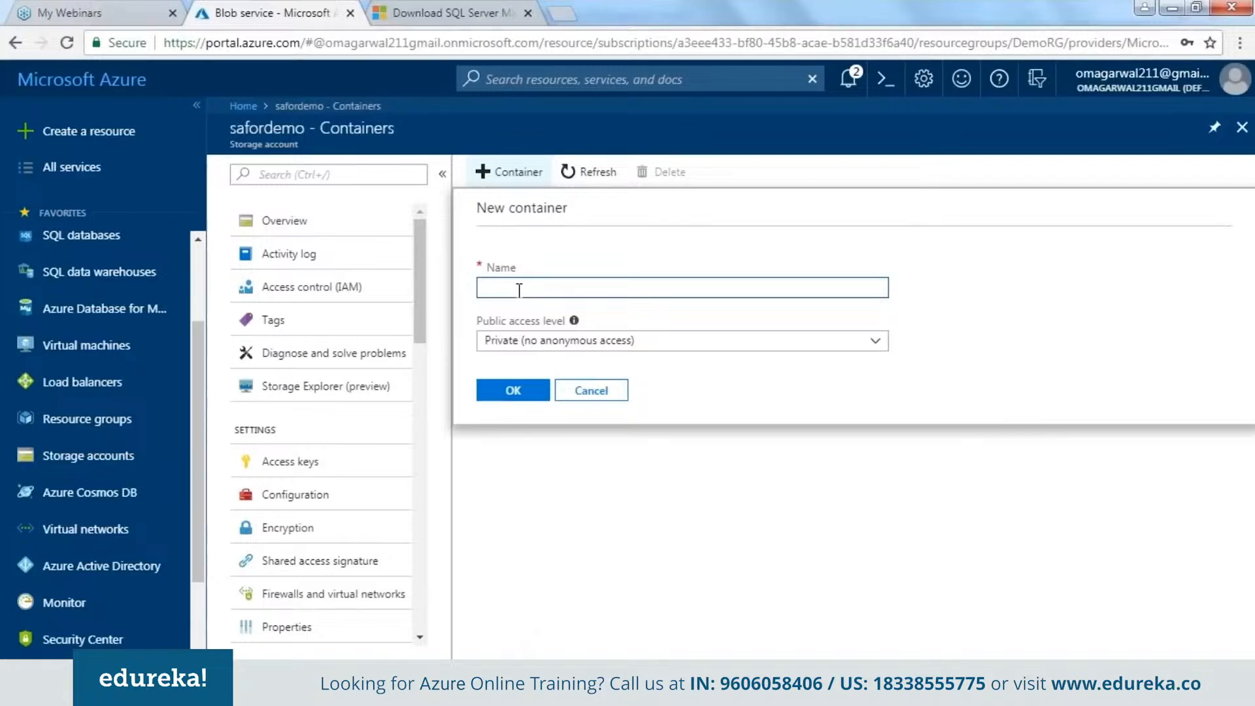
pyautogui.write('Blof')
pyautogui.press('BackSpace')
pyautogui.press('BackSpace')
pyautogui.press('BackSpace')
pyautogui.press('BackSpace')
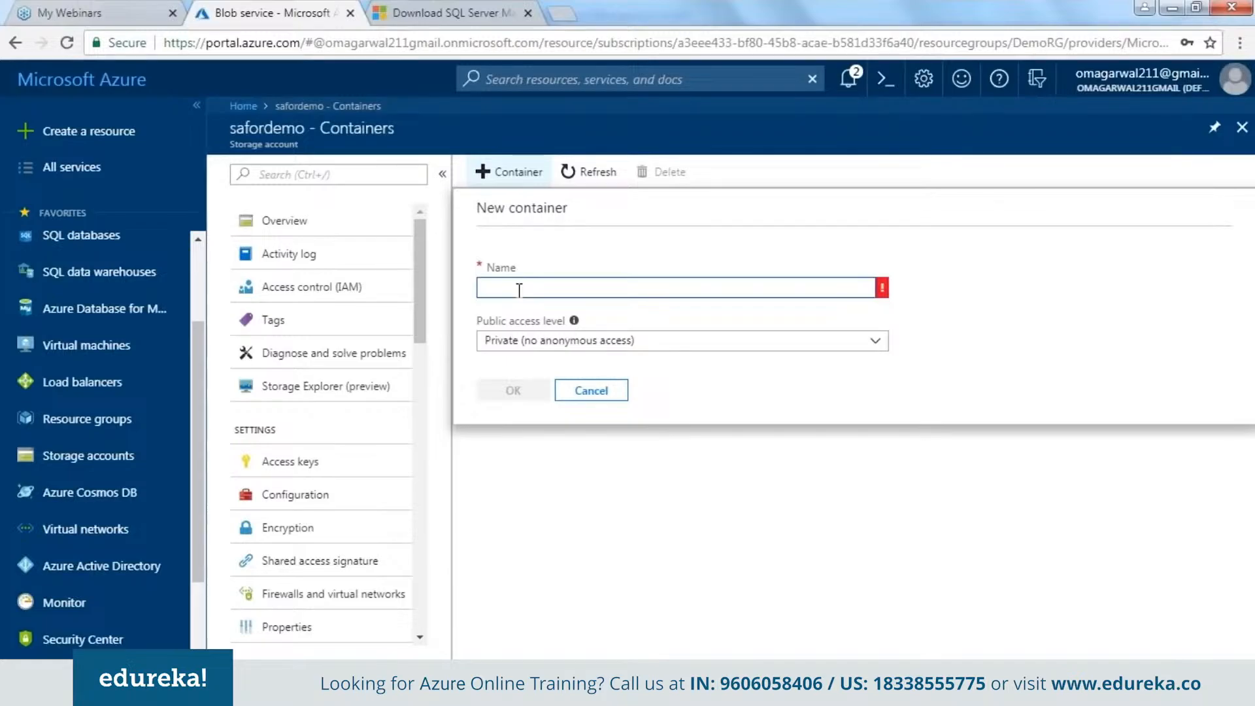
pyautogui.write('demonew')
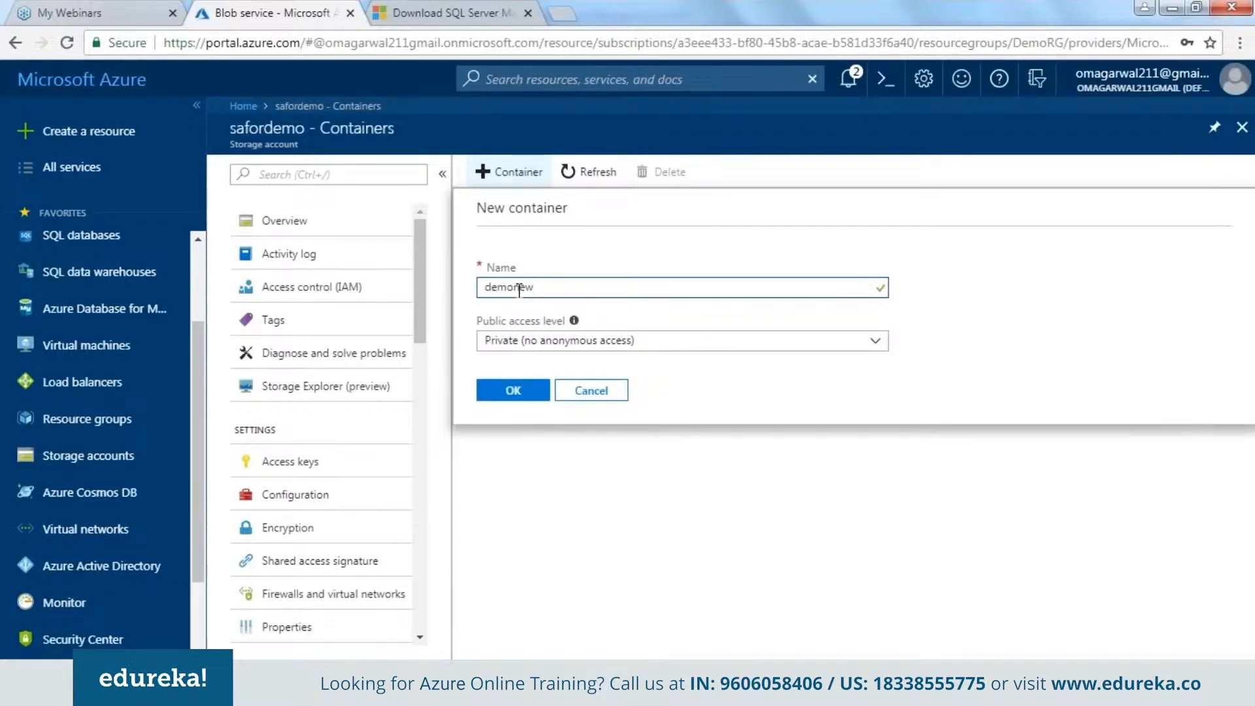
pyautogui.write('blog')
pyautogui.press('BackSpace')
pyautogui.write('b')
pyautogui.click(514, 392)
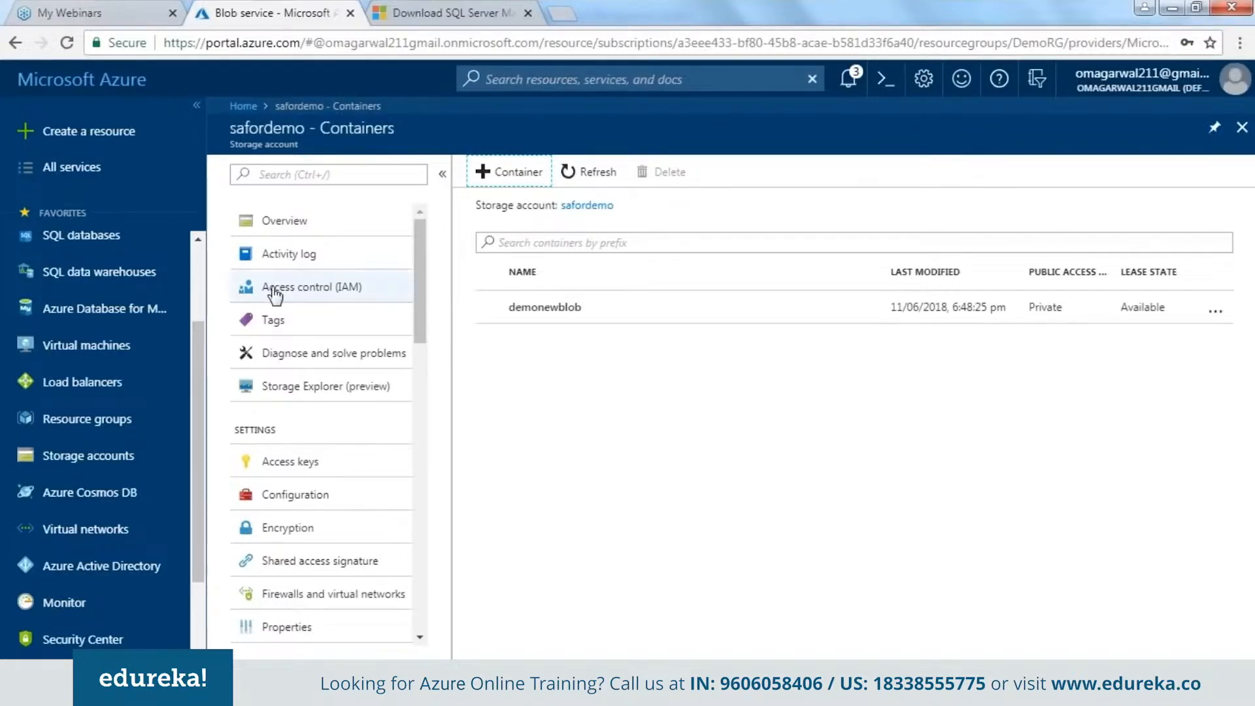
# Search the Marketplace for Data Factory and view its description page.
pyautogui.click(68, 133)
pyautogui.click(281, 182)
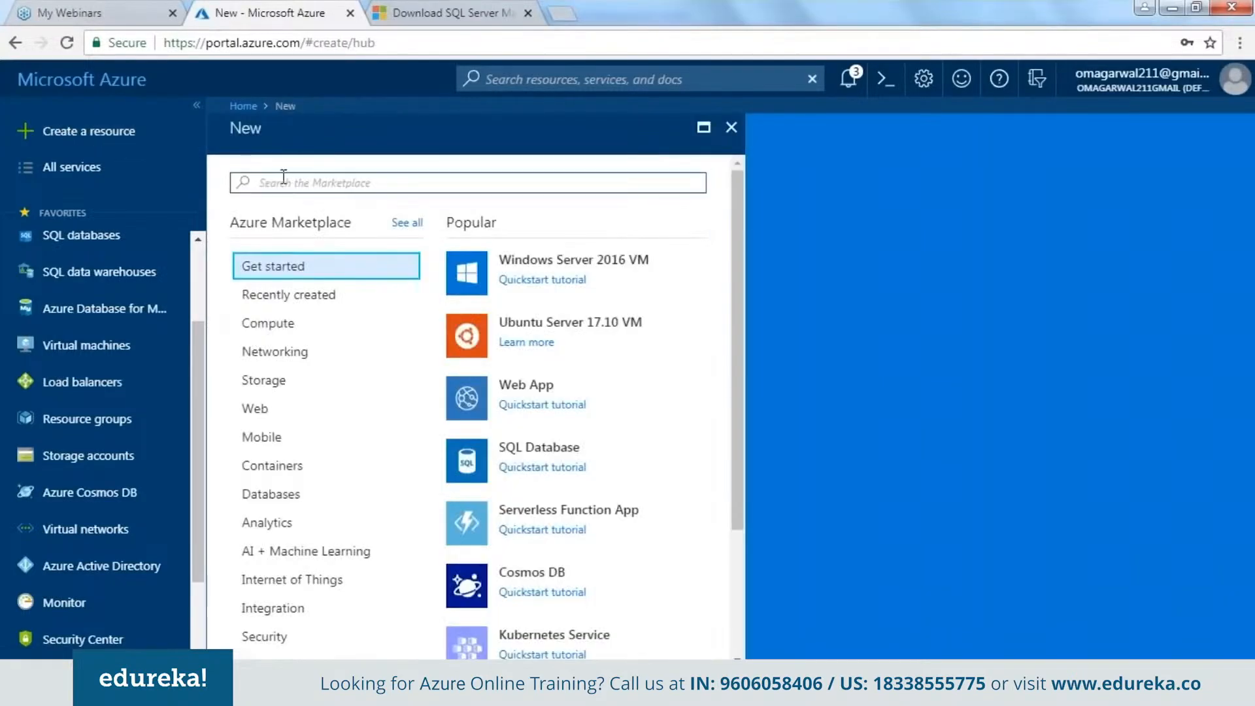
pyautogui.write('data')
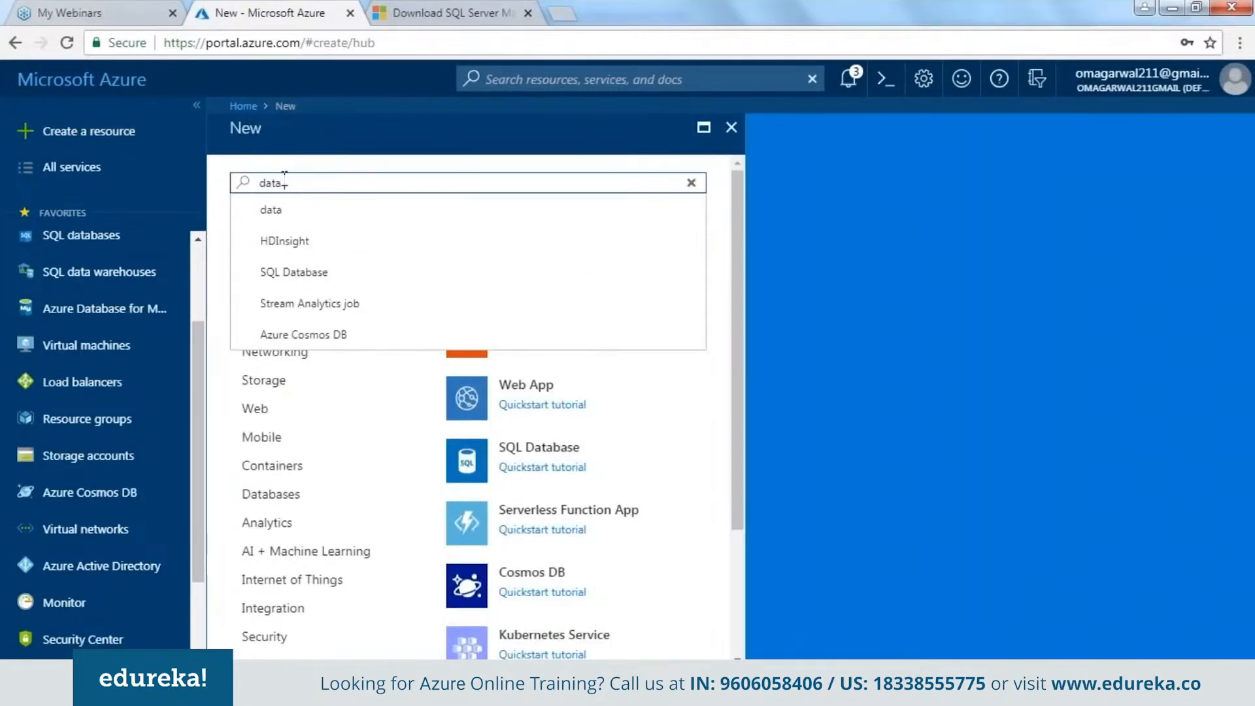
pyautogui.write(' facto')
pyautogui.click(288, 240)
pyautogui.press('Return')
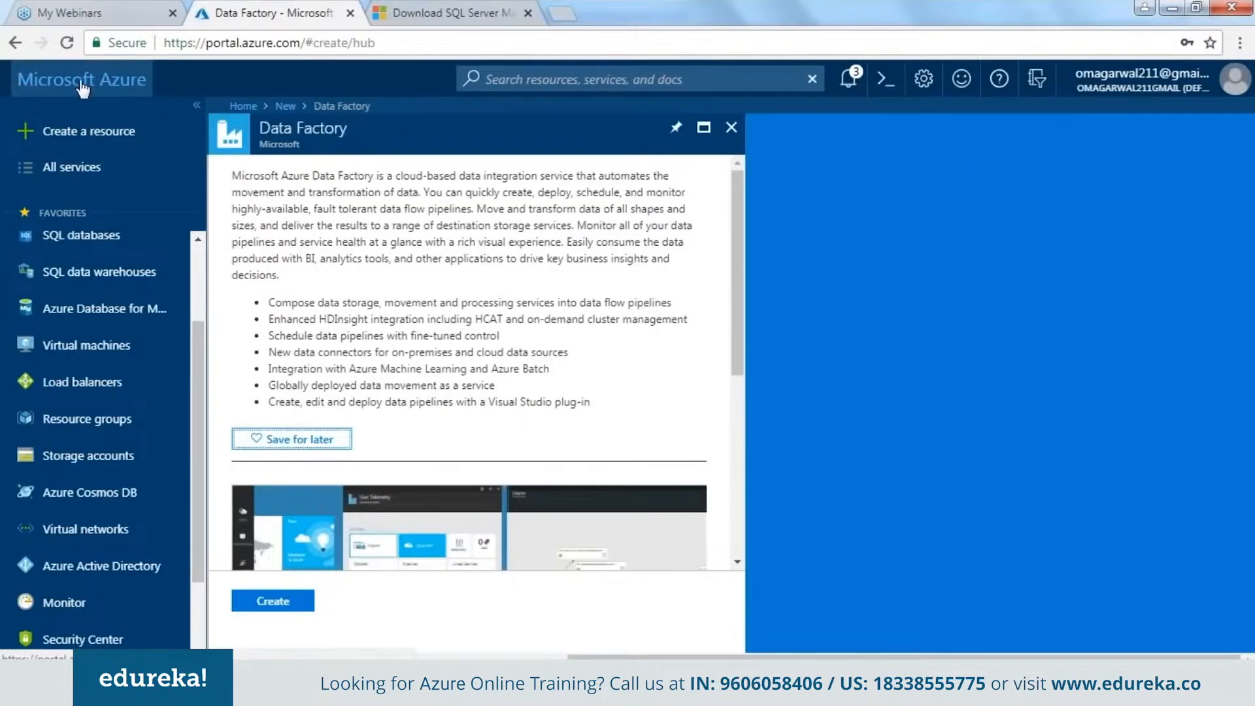
pyautogui.click(731, 127)
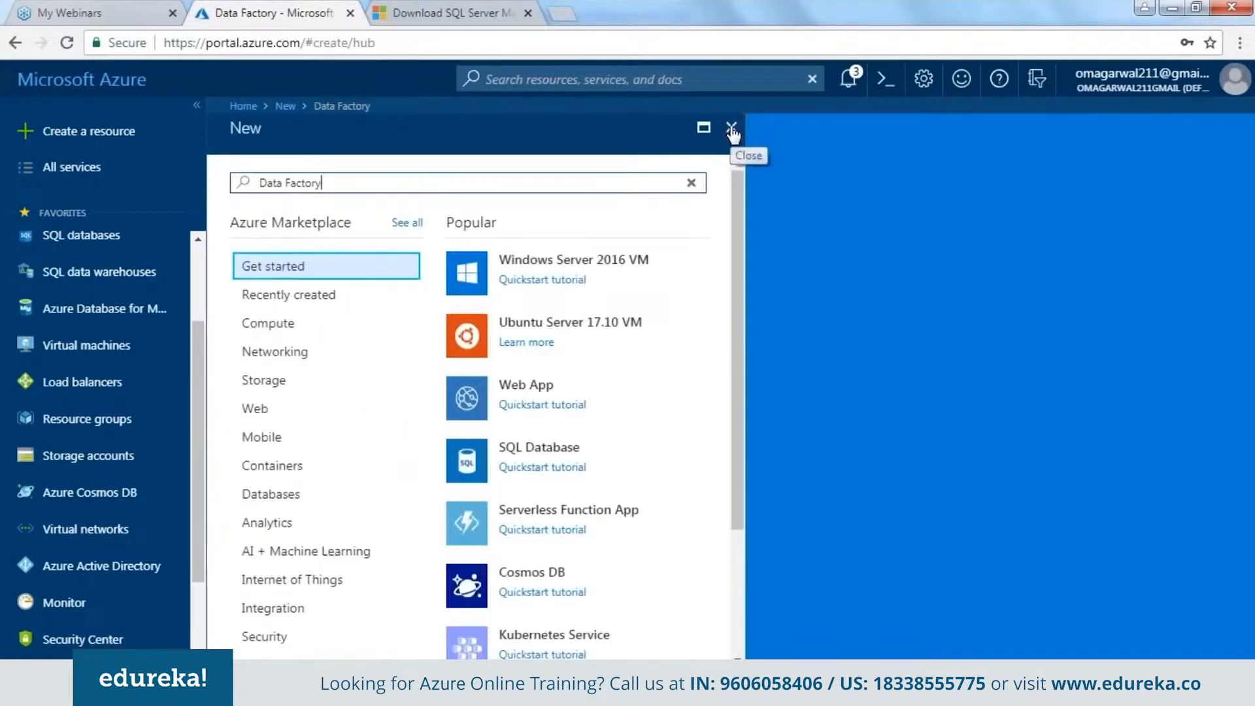
# Open the creation form for a new data factory from the Marketplace's Analytics category.
pyautogui.click(287, 526)
pyautogui.moveTo(742, 350); pyautogui.dragTo(742, 484)
pyautogui.click(542, 554)
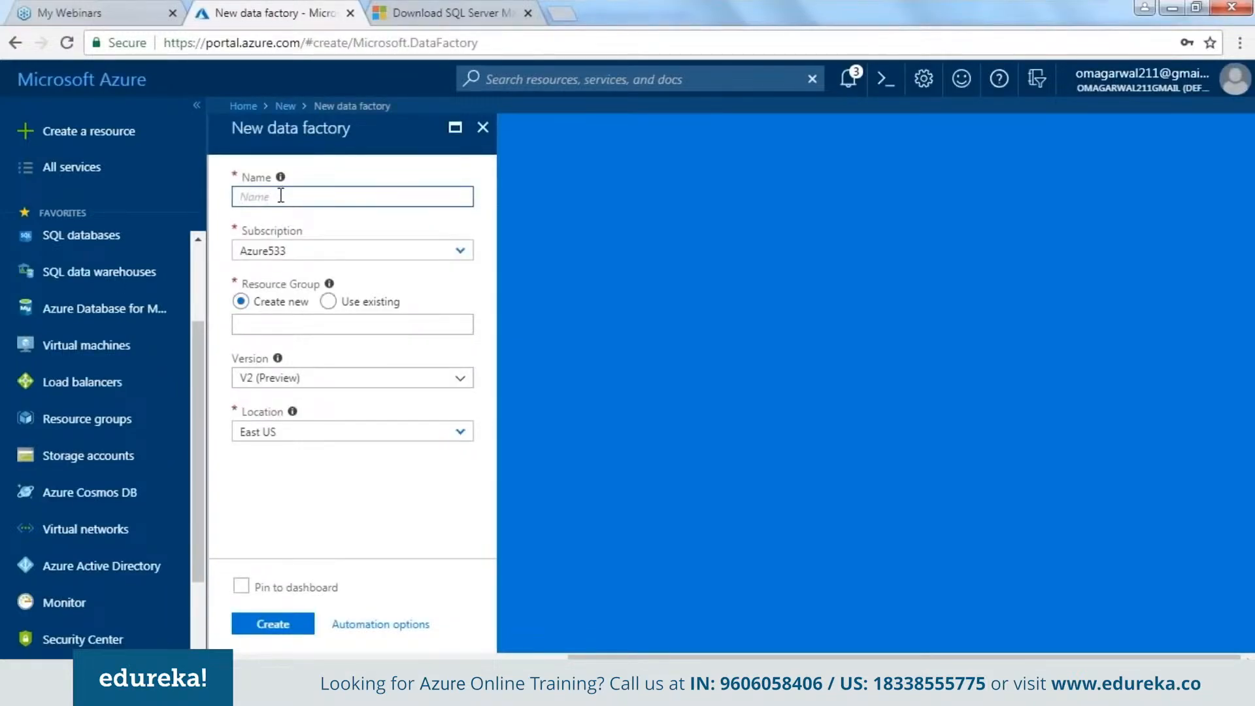
# Name the data factory demodf007 and place it in the existing resource group DemoRG.
pyautogui.write('DemoDF')
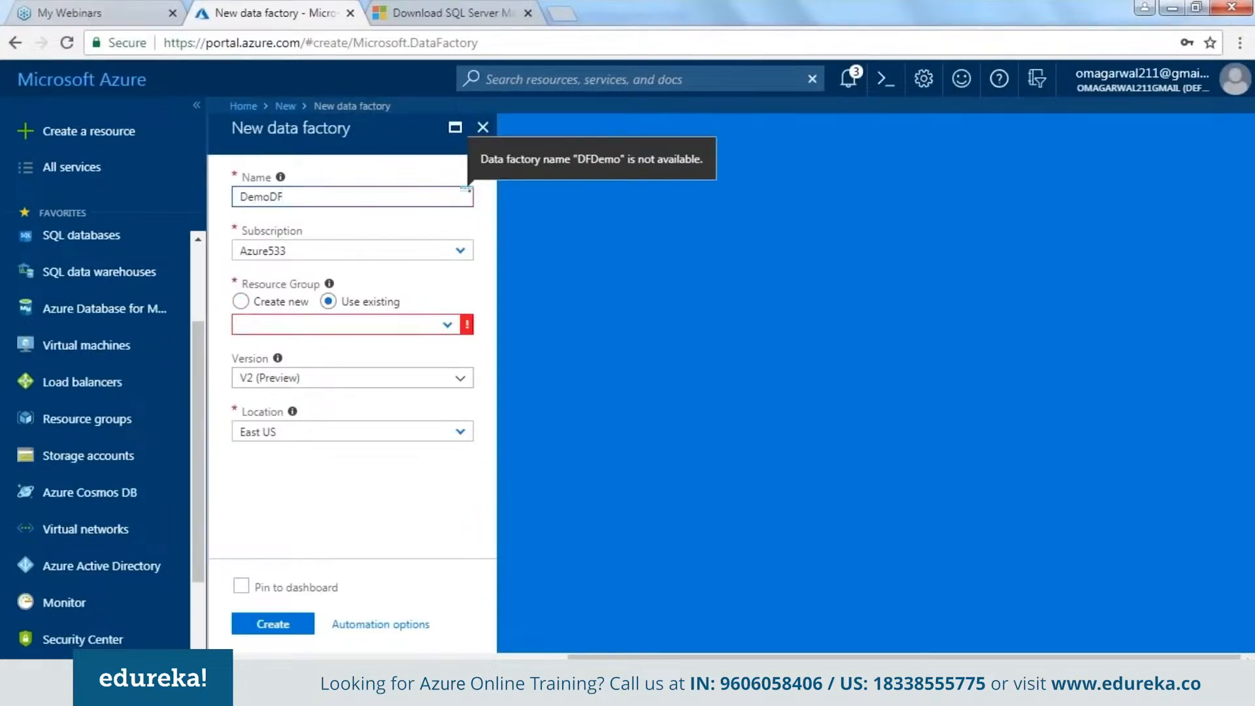
pyautogui.write('007')
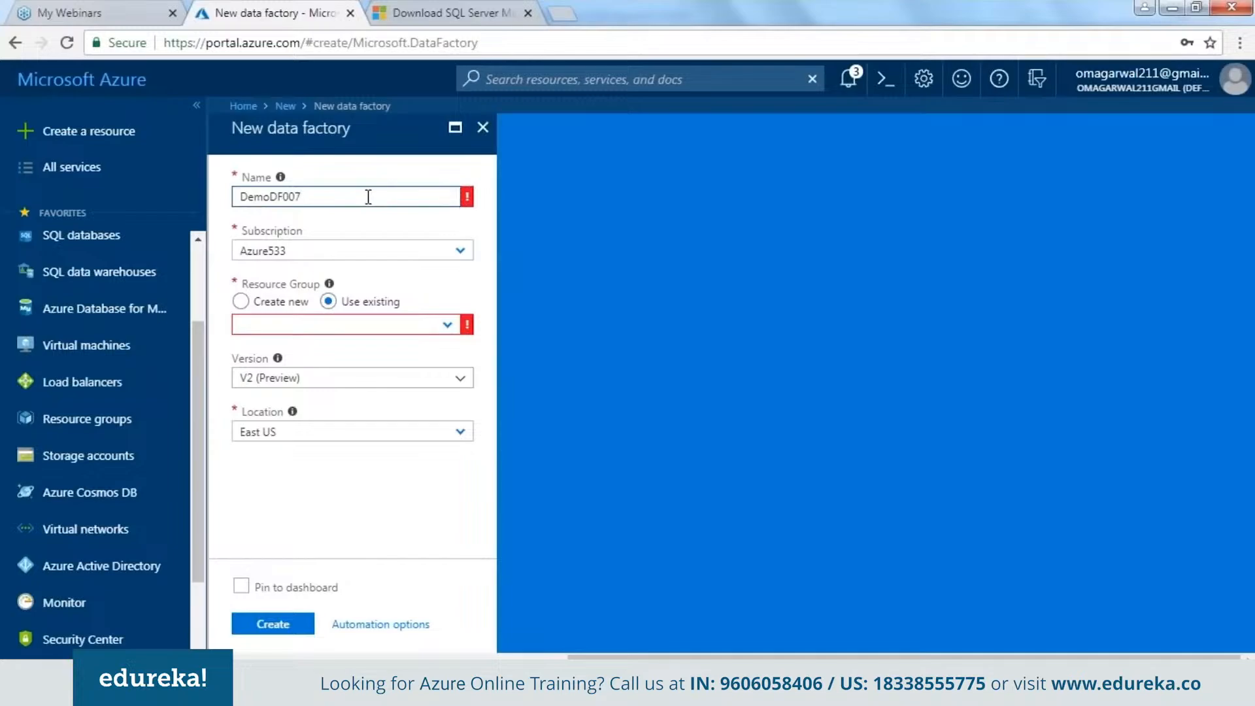
pyautogui.press('BackSpace')
pyautogui.press('BackSpace')
pyautogui.press('BackSpace')
pyautogui.press('BackSpace')
pyautogui.press('BackSpace')
pyautogui.press('BackSpace')
pyautogui.press('BackSpace')
pyautogui.press('BackSpace')
pyautogui.press('BackSpace')
pyautogui.write('demodf007')
pyautogui.click(449, 325)
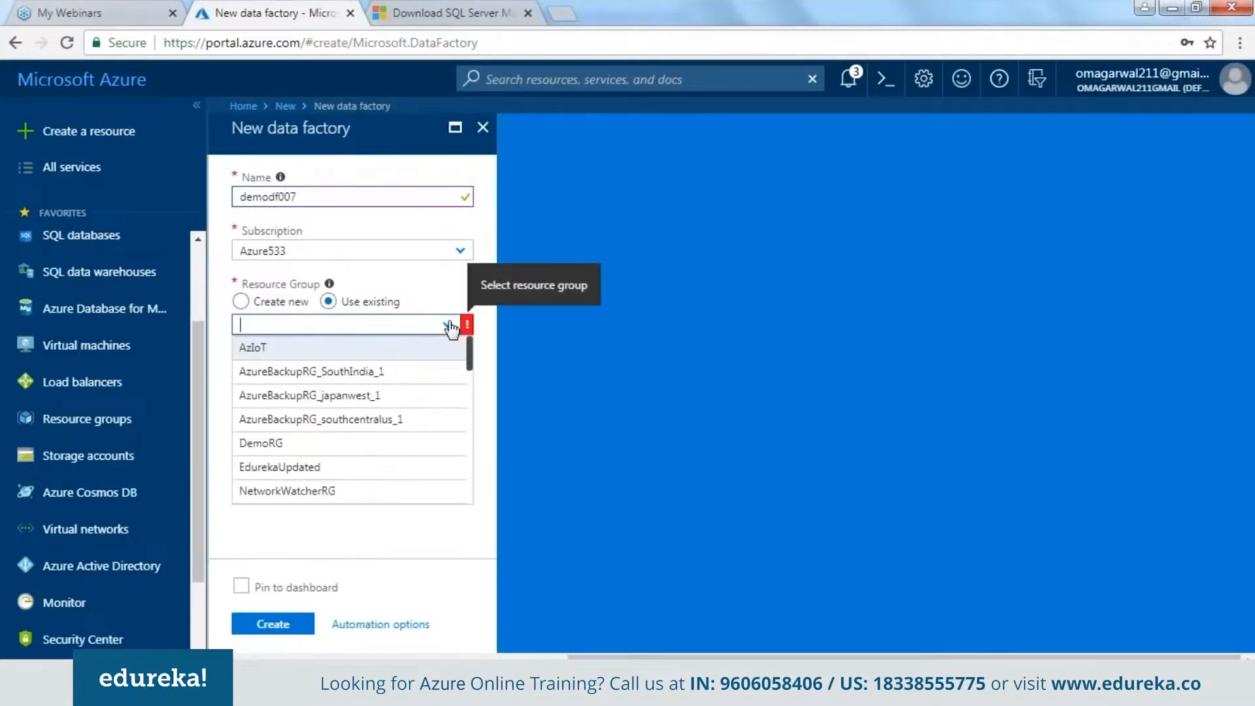
pyautogui.click(268, 443)
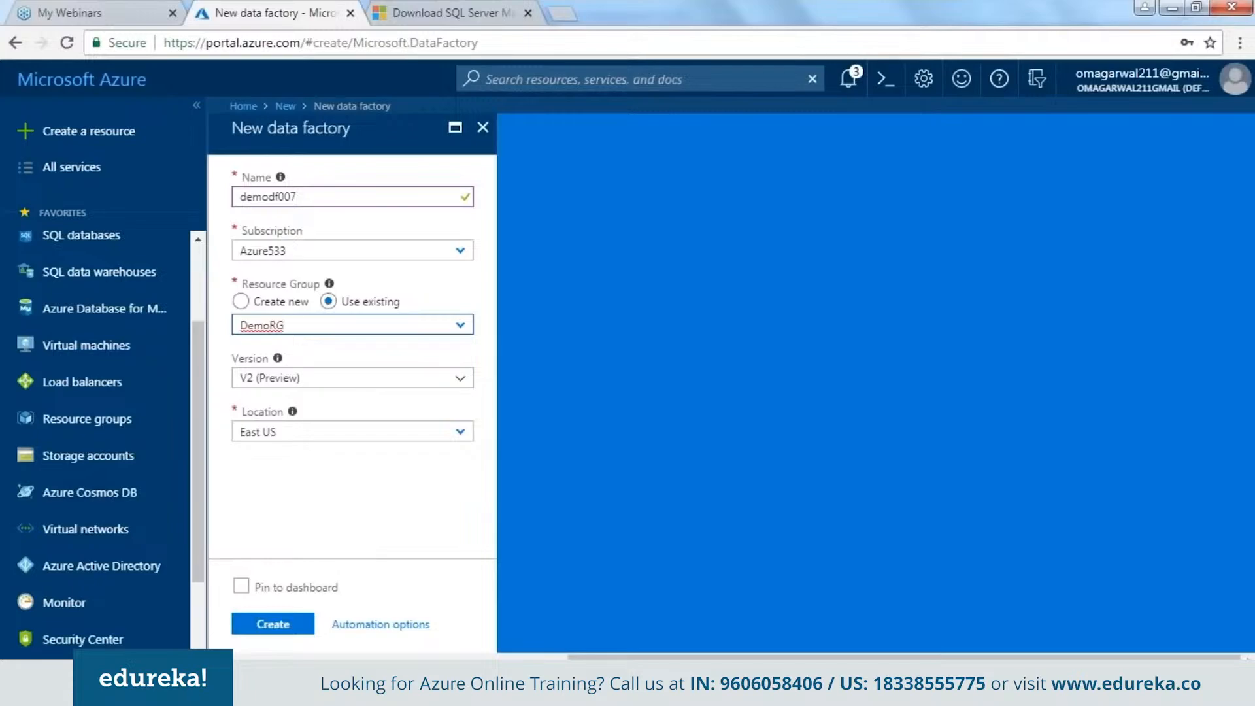
# Choose East US as the location, pin the data factory to the dashboard and create it.
pyautogui.click(364, 436)
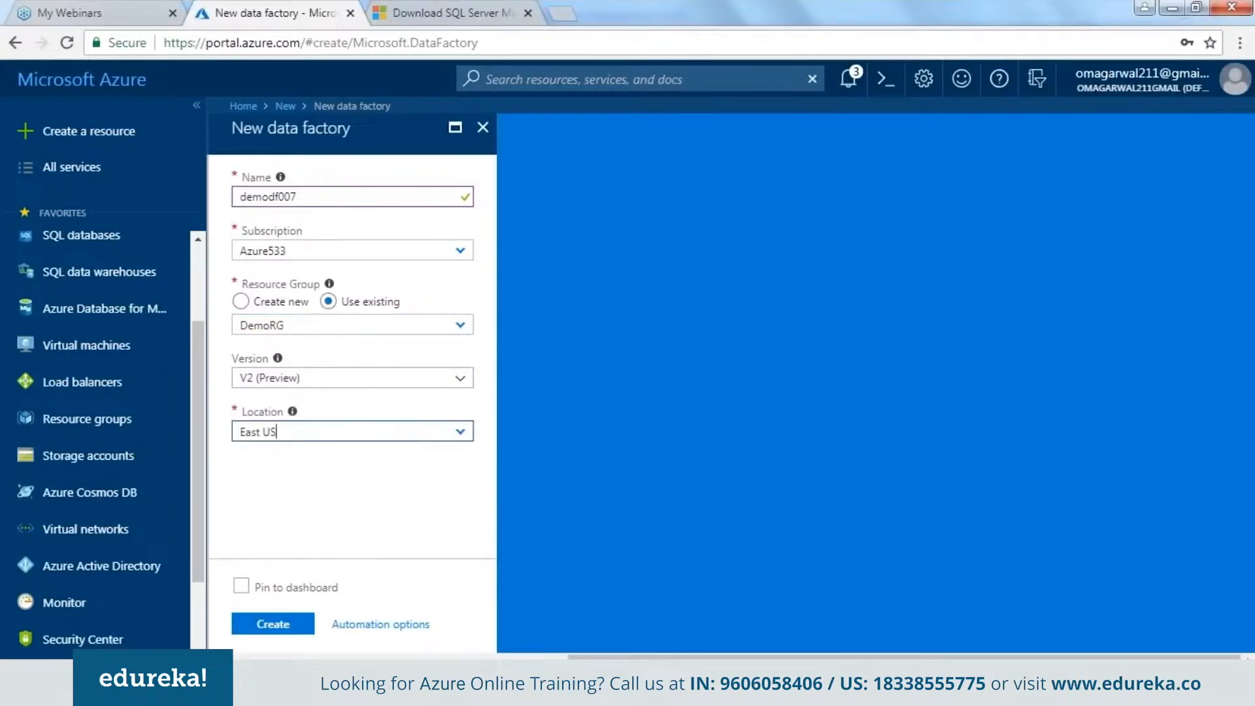
pyautogui.click(461, 432)
pyautogui.moveTo(469, 457); pyautogui.dragTo(470, 500)
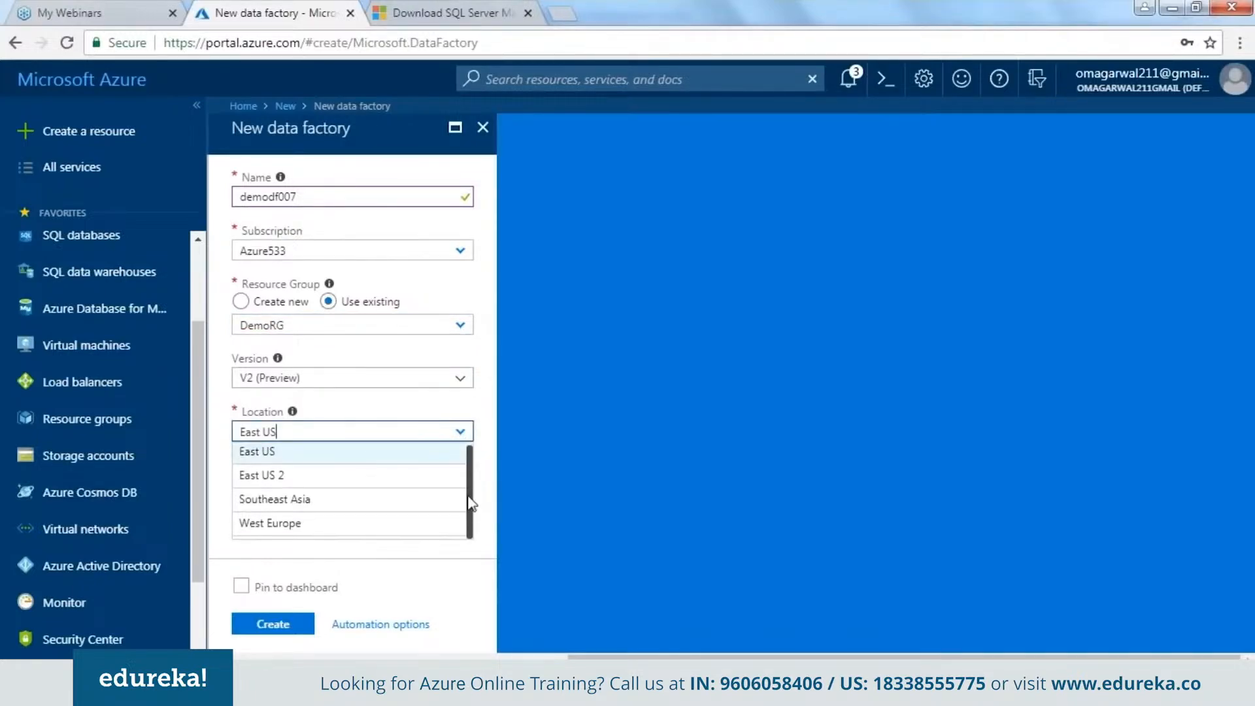
pyautogui.click(295, 462)
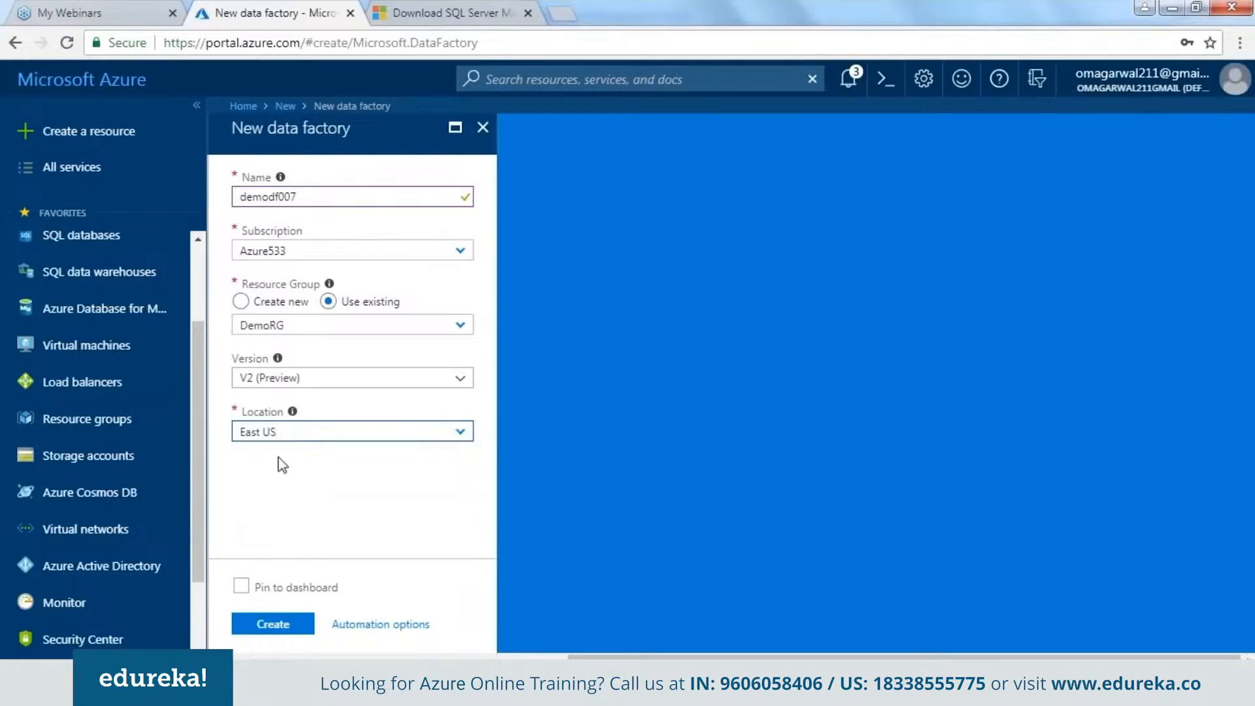
pyautogui.click(241, 586)
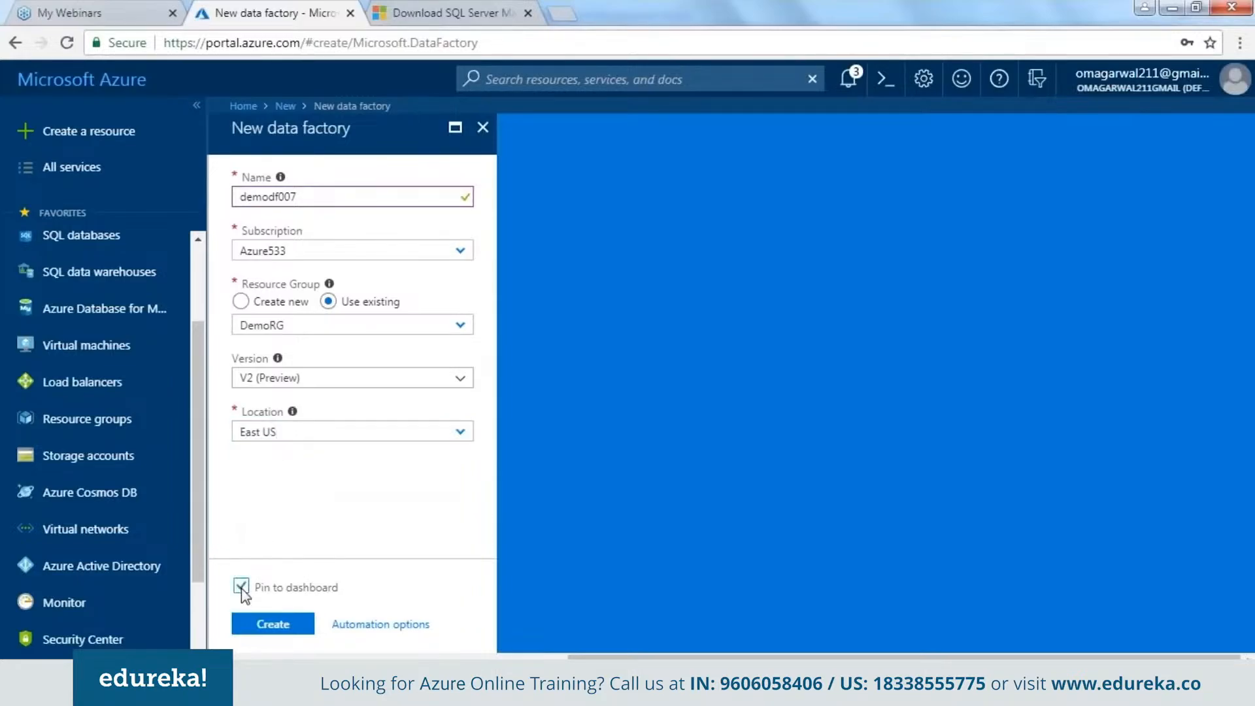
pyautogui.click(257, 623)
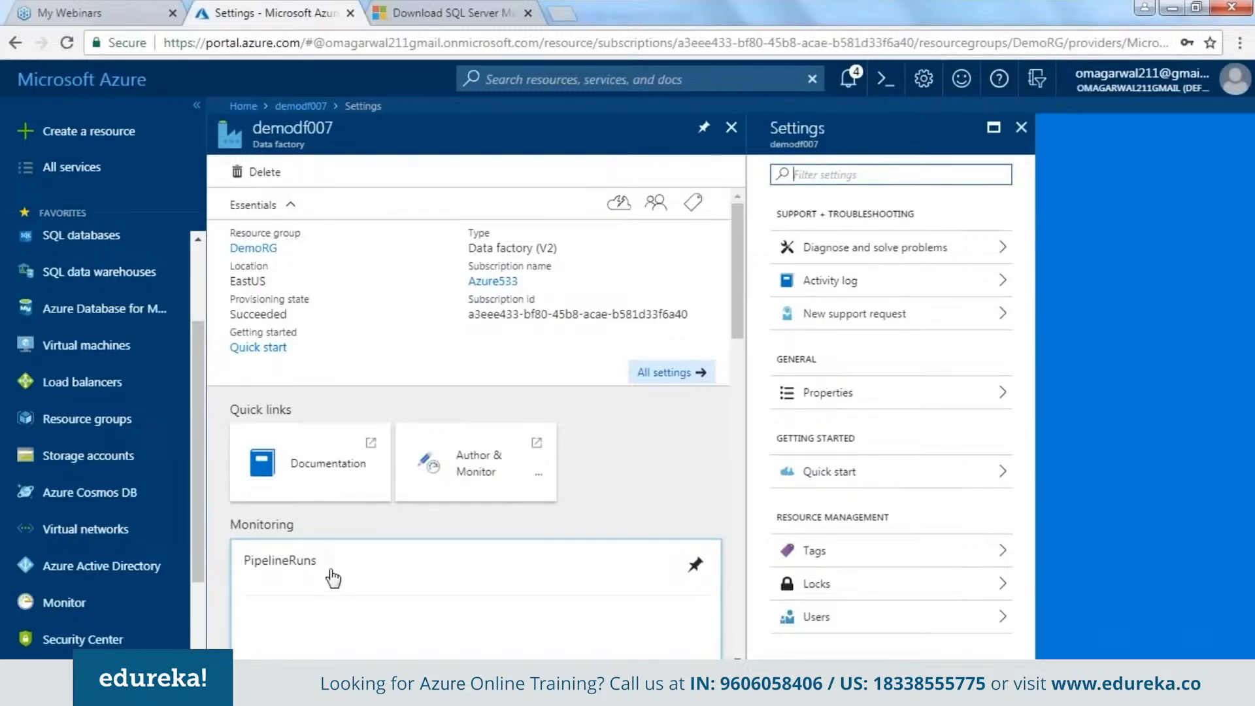
# Open the data factory's Author & Monitor site and start a Copy Data task named copyfromDBToBlob.
pyautogui.click(466, 473)
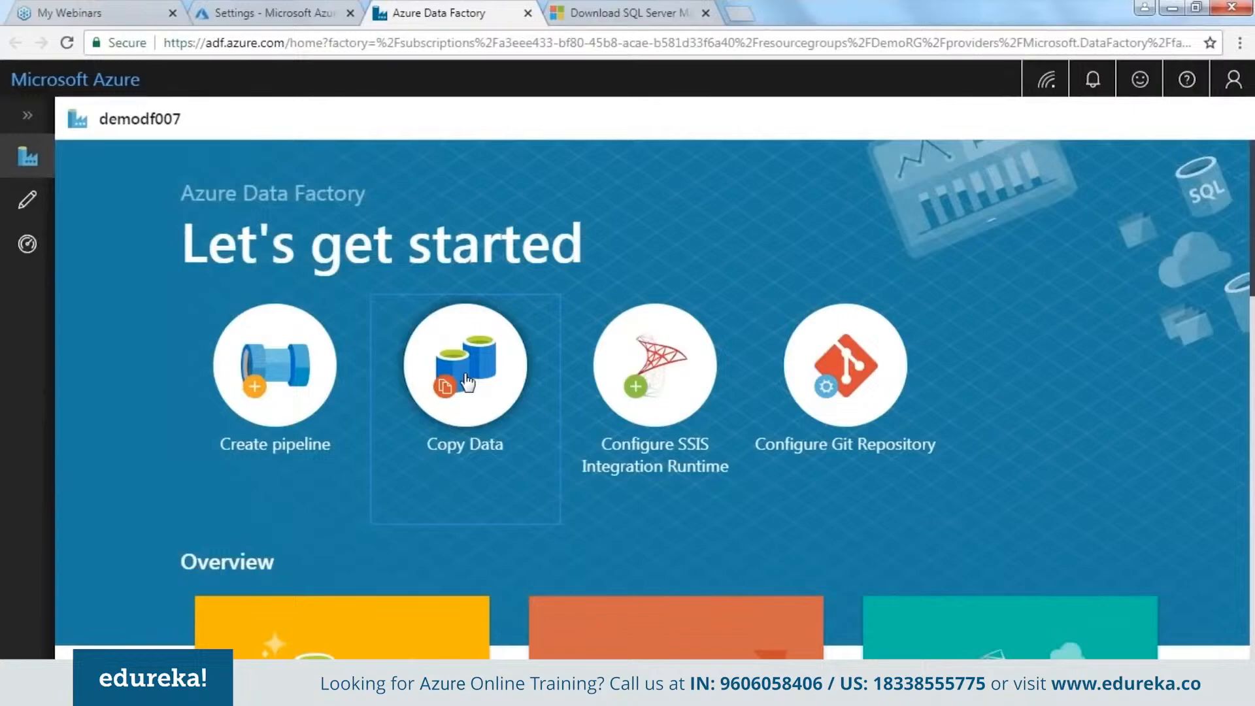
pyautogui.click(467, 383)
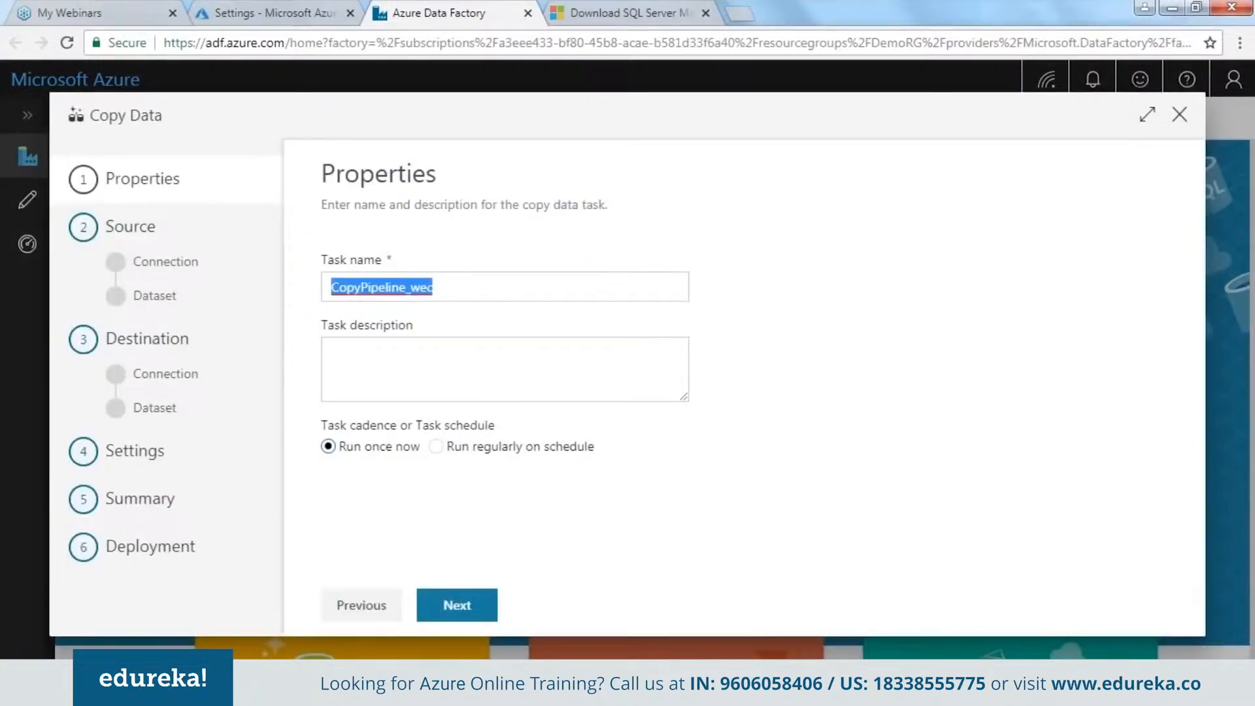
pyautogui.write('copyfrom')
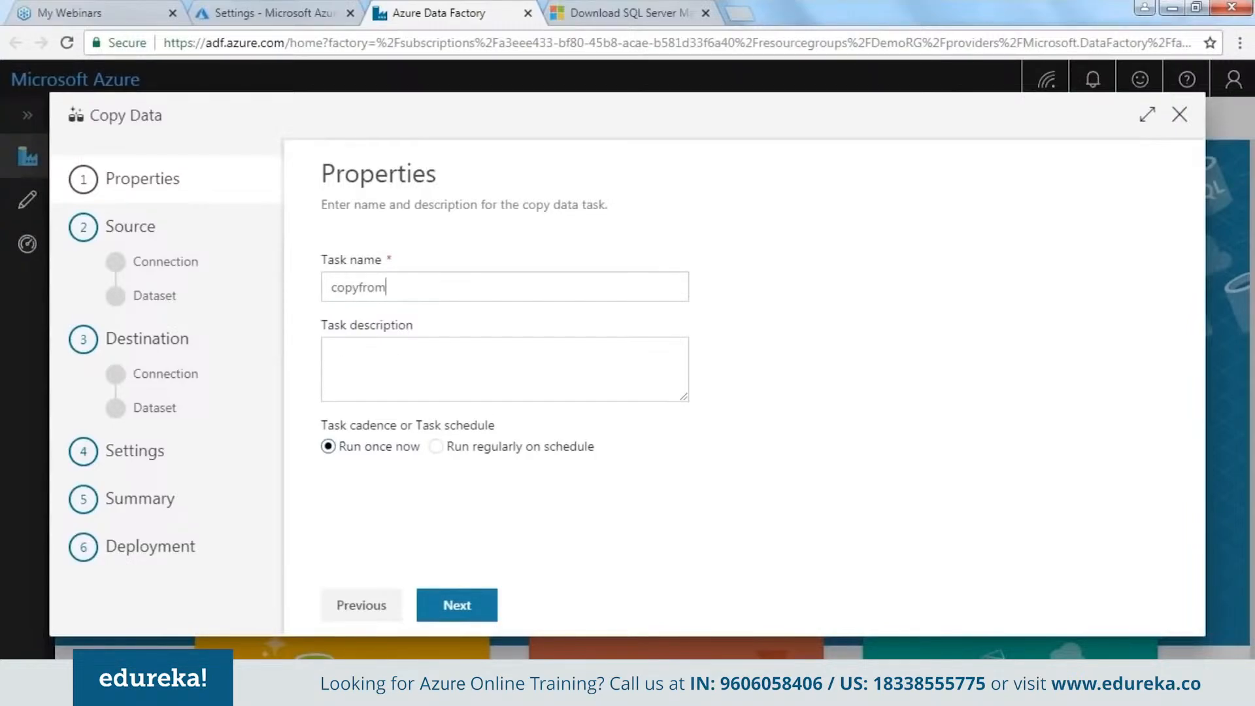
pyautogui.write('DBToBlob')
# Correct the capitalization of the task name to CopyFromDBToBlob and continue to the source data store.
pyautogui.click(340, 291)
pyautogui.press('BackSpace')
pyautogui.write('C')
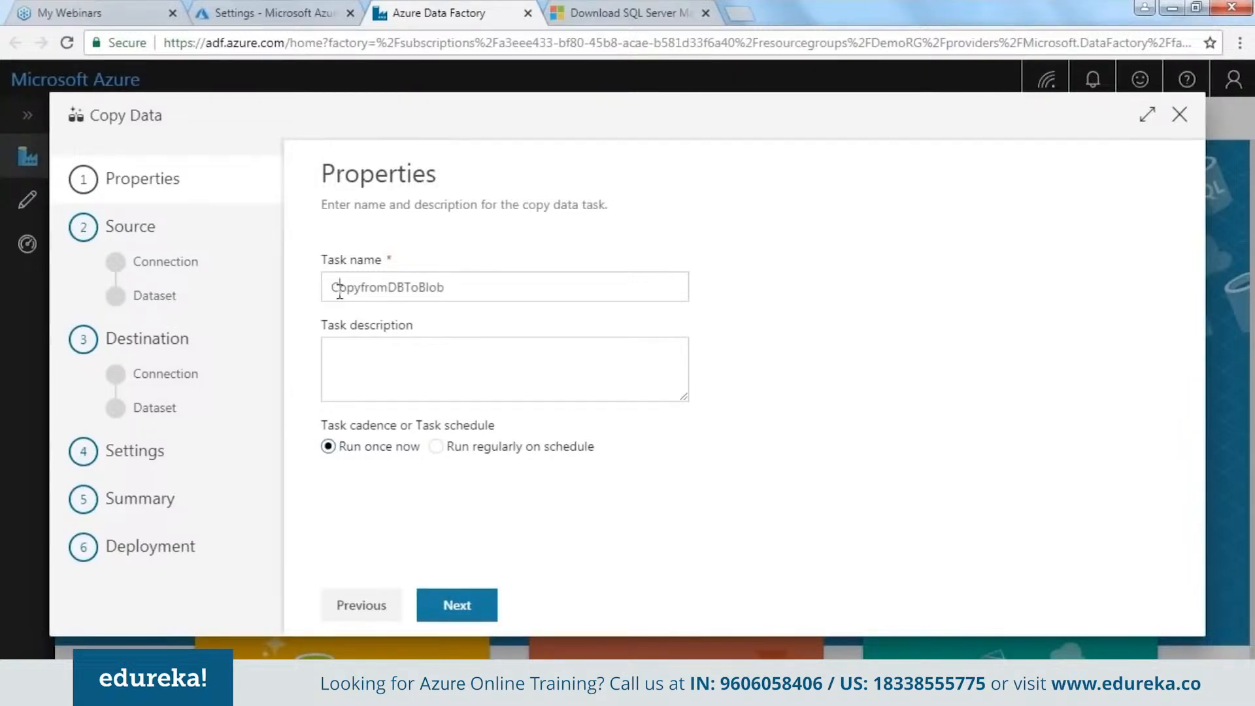
pyautogui.press('Right')
pyautogui.press('Right')
pyautogui.press('Right')
pyautogui.press('Right')
pyautogui.press('BackSpace')
pyautogui.write('F')
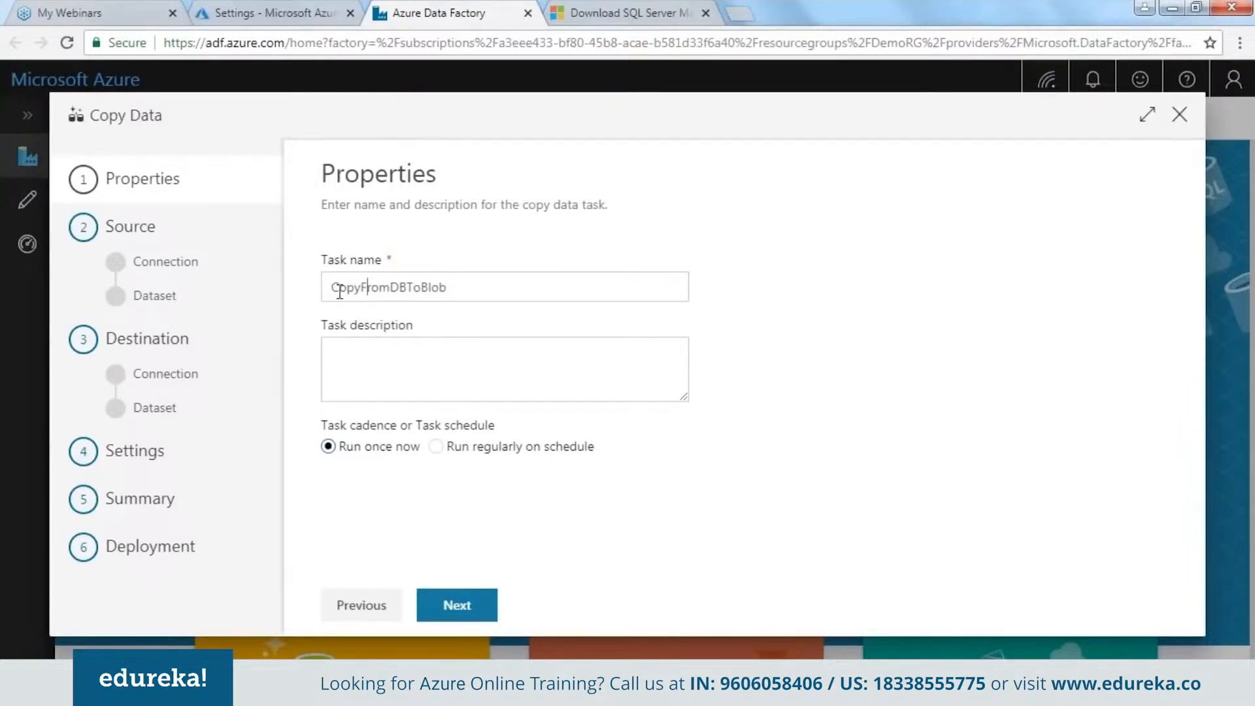
pyautogui.click(451, 608)
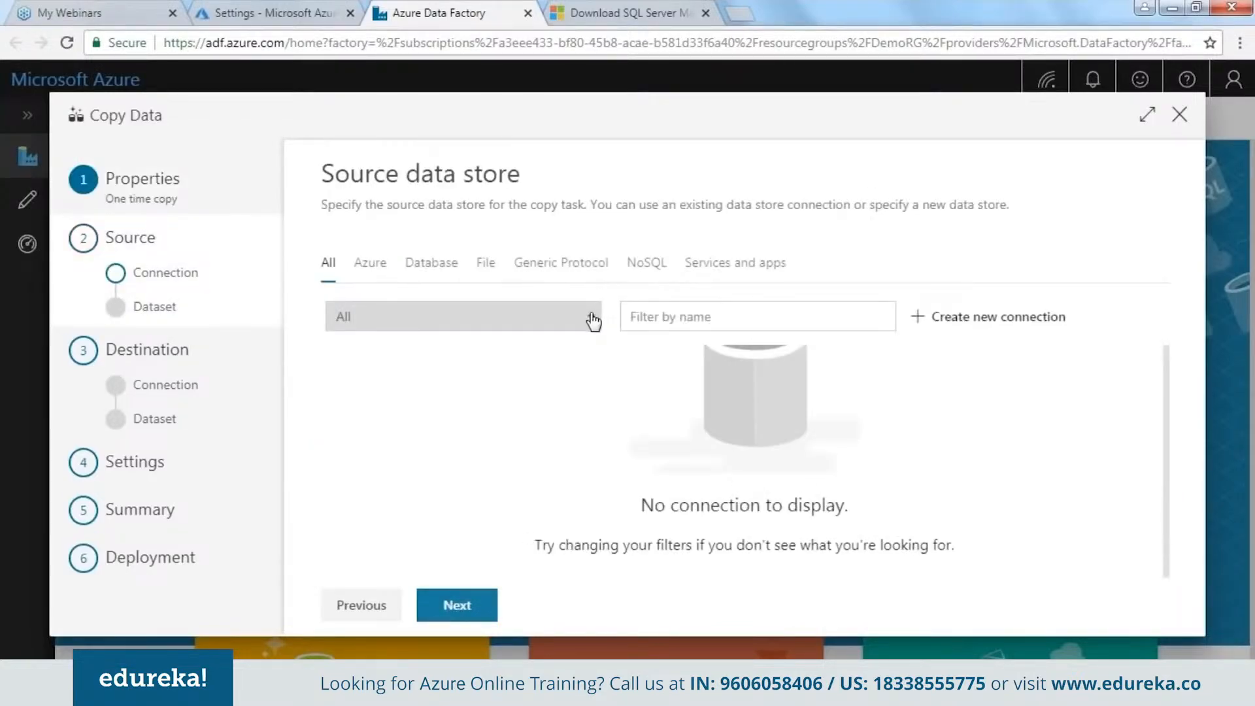
# Filter the source data store connections by the SQL Server type.
pyautogui.click(593, 321)
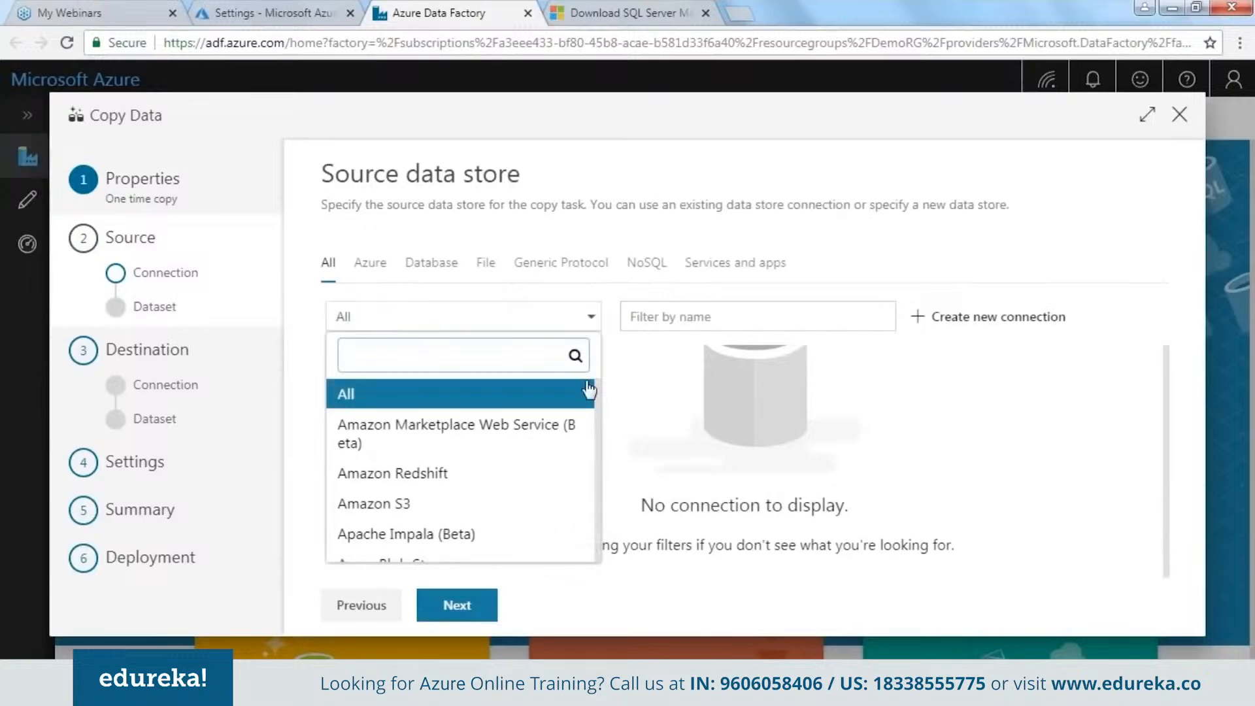
pyautogui.moveTo(598, 398); pyautogui.dragTo(600, 477)
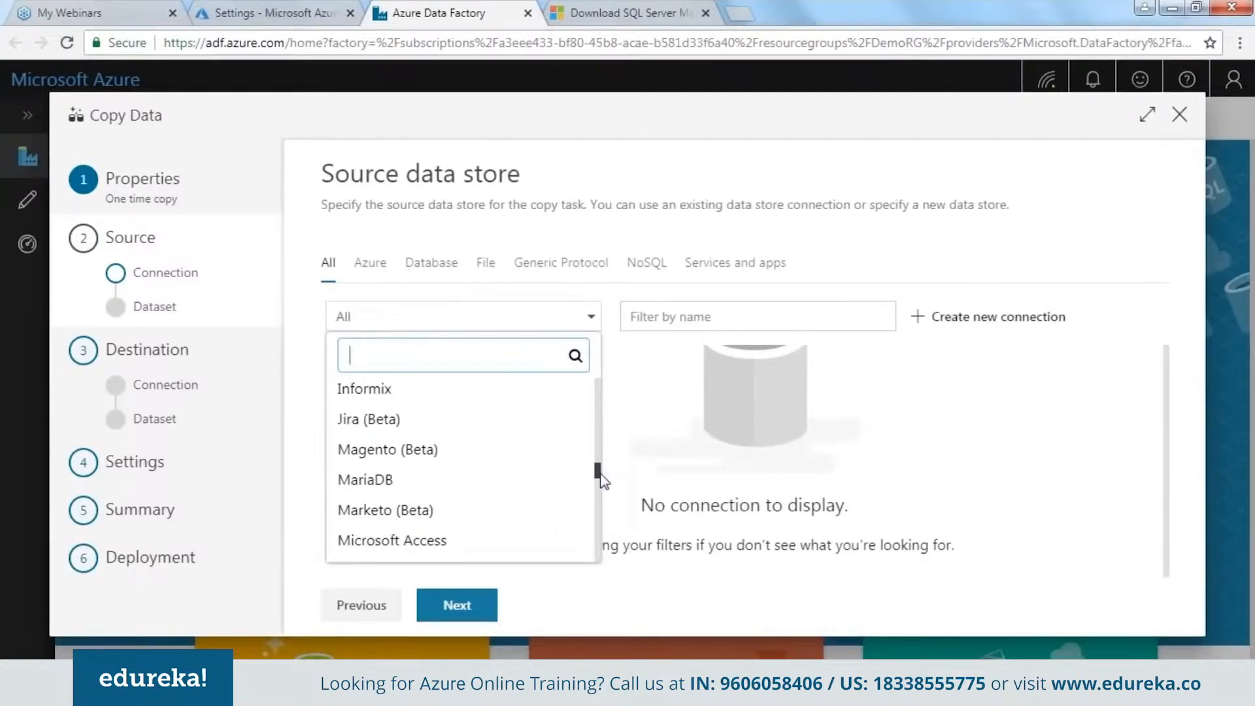
pyautogui.moveTo(600, 475); pyautogui.dragTo(602, 537)
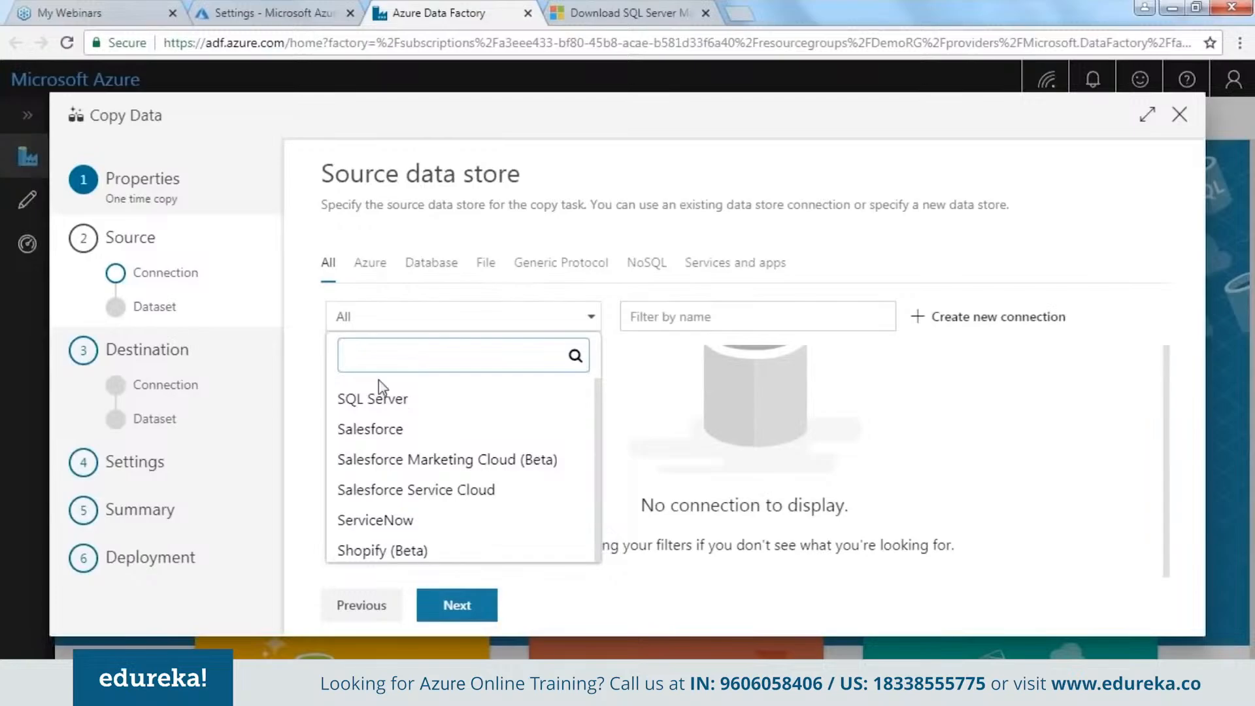
pyautogui.click(373, 399)
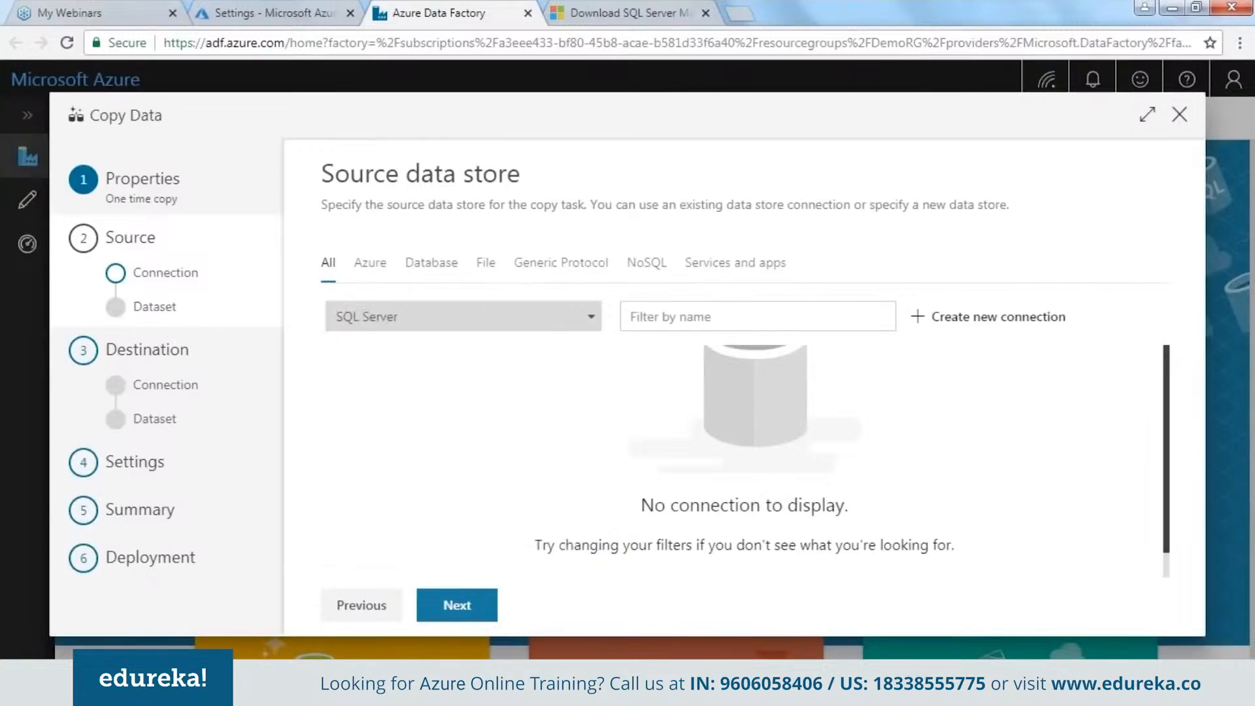
# Create a new source connection using the SQL Server linked service type and continue to its settings.
pyautogui.click(920, 320)
pyautogui.moveTo(1184, 258); pyautogui.dragTo(1178, 512)
pyautogui.click(884, 313)
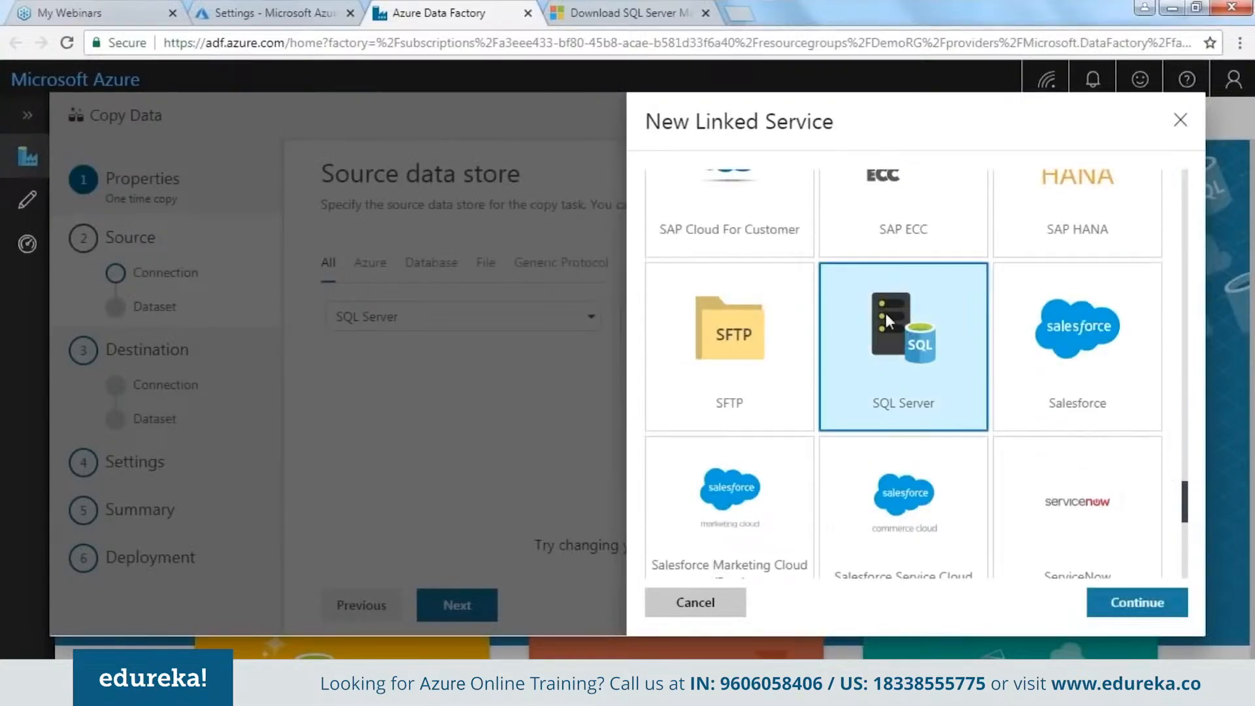
pyautogui.click(1128, 602)
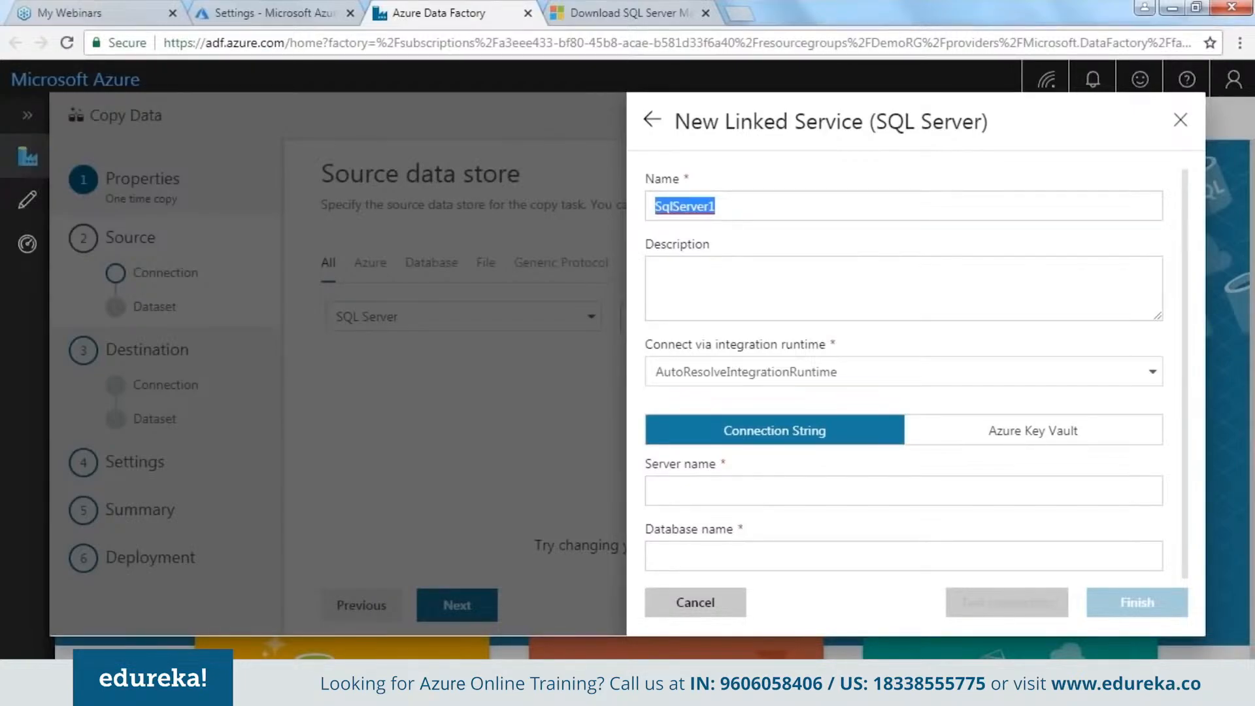
# Name the SQL Server linked service SqlServerDemoLink.
pyautogui.write('S')
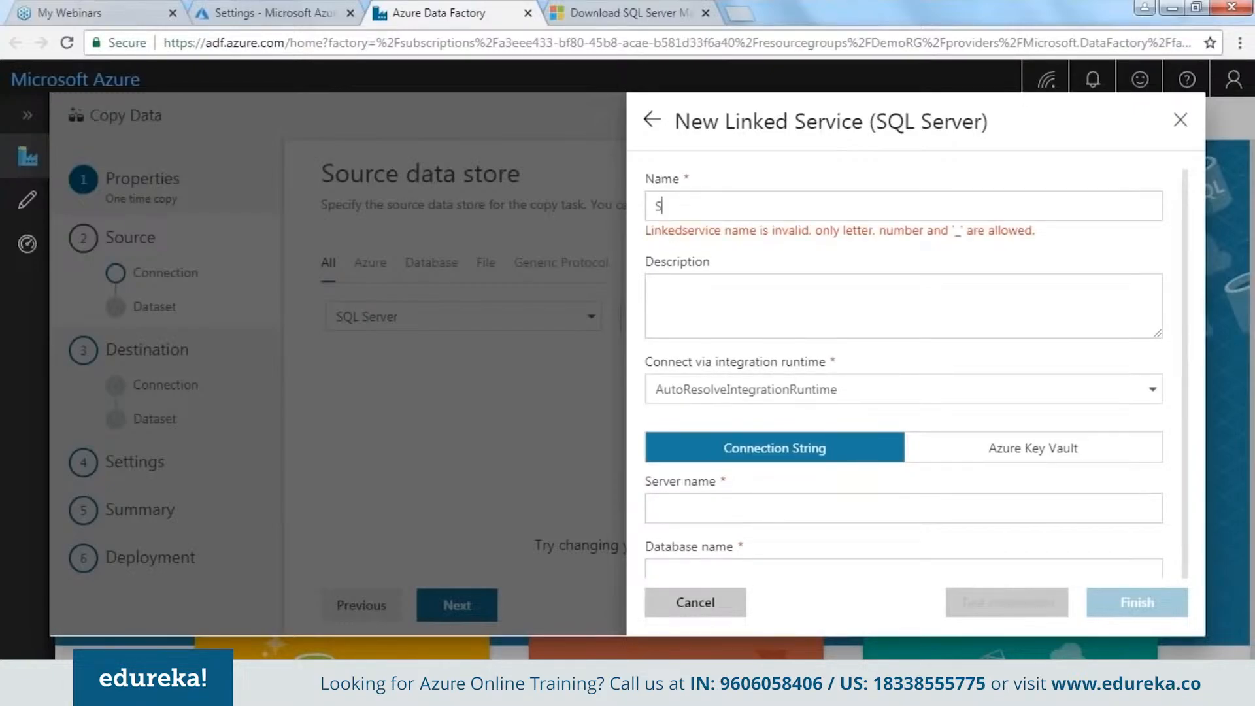
pyautogui.write('qlS')
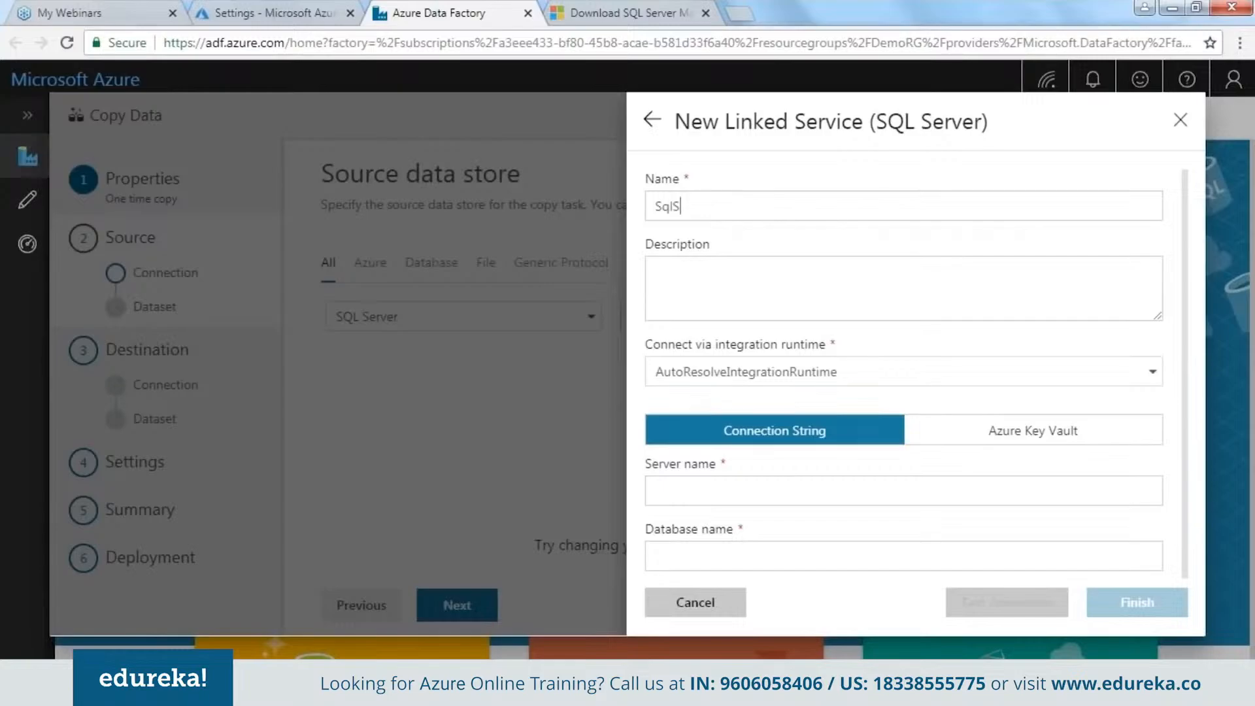
pyautogui.write('erverDemoLink')
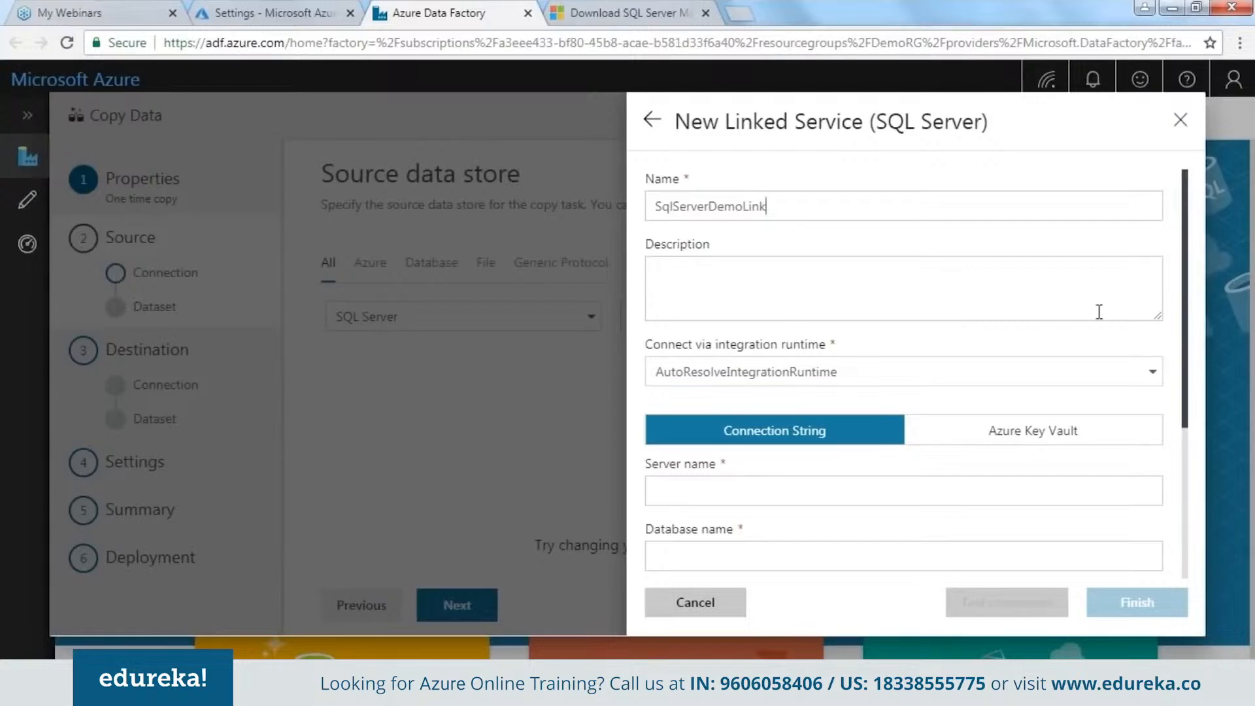
# Start a new integration runtime for the linked service, using the Public Network environment.
pyautogui.click(923, 372)
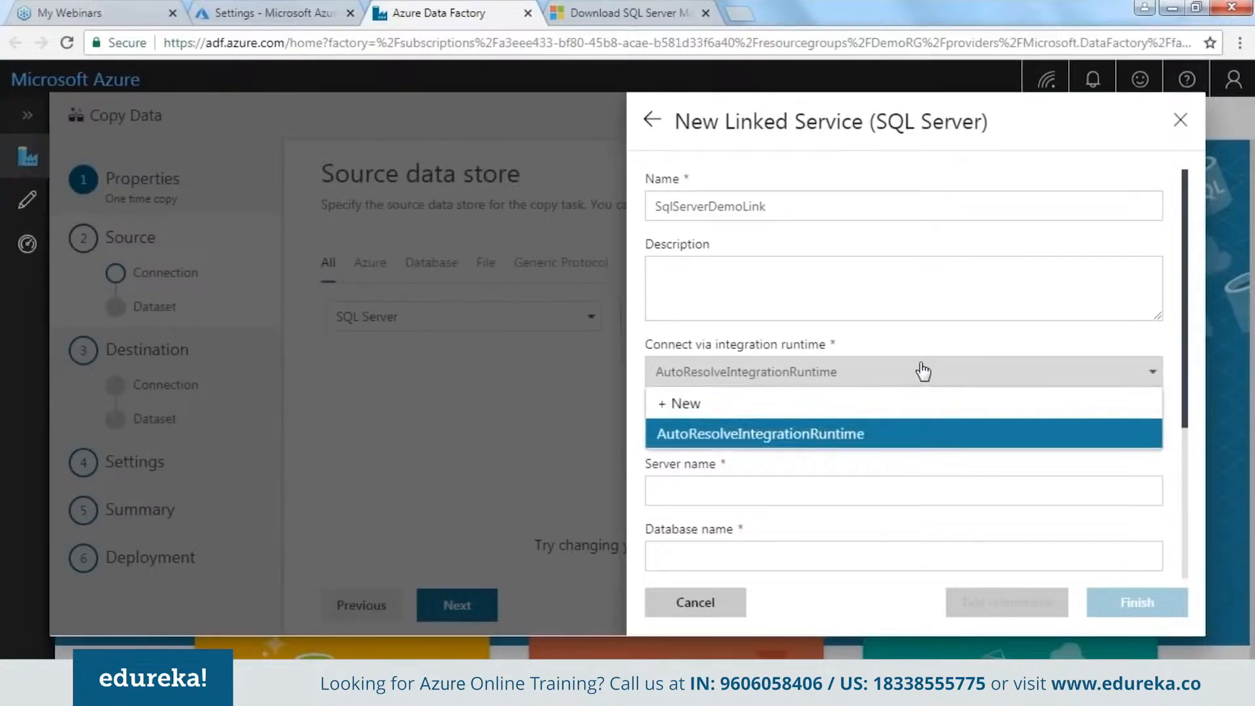
pyautogui.click(673, 405)
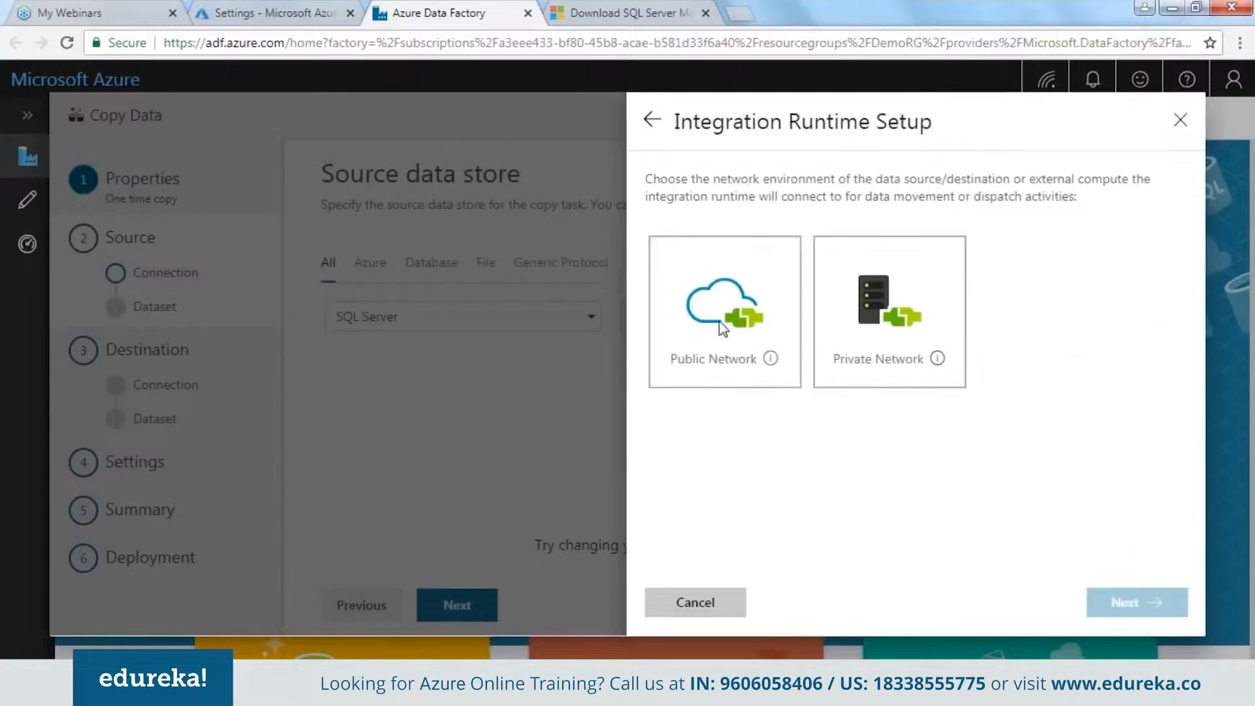
pyautogui.click(751, 359)
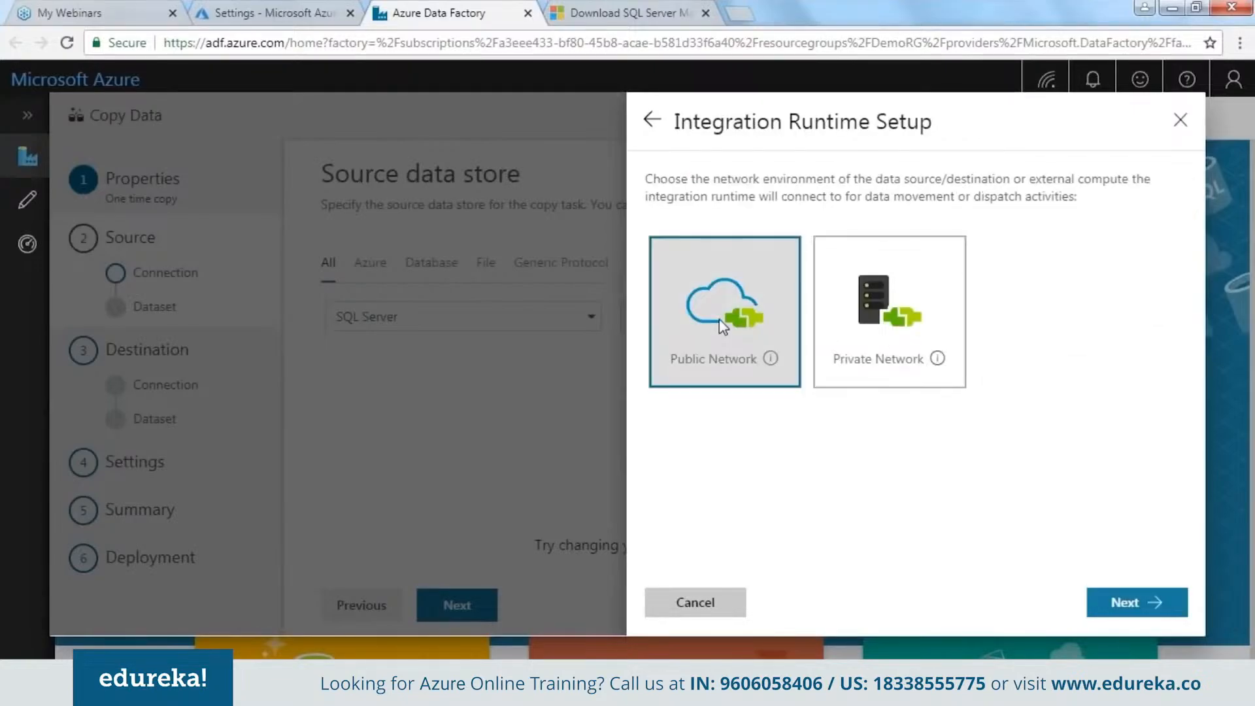
pyautogui.click(1137, 602)
# Name the integration runtime DemoIntegration, keep its region on Auto Resolve and finish the setup.
pyautogui.doubleClick(809, 266)
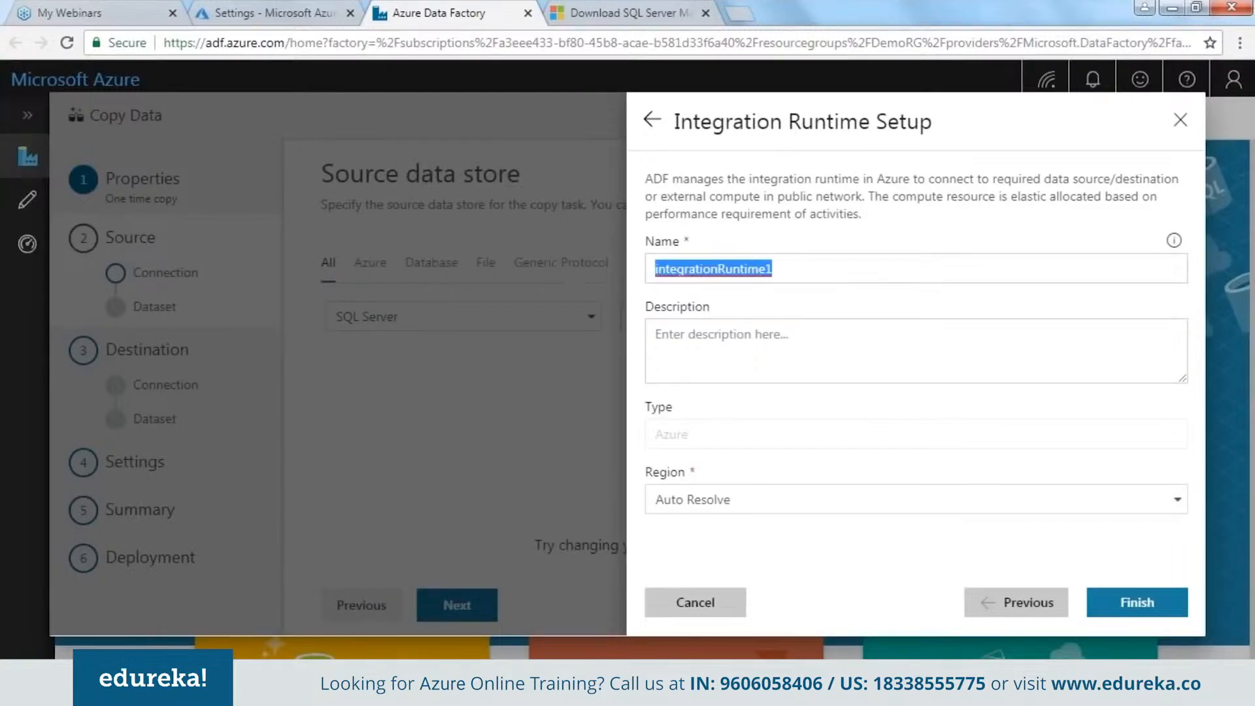
pyautogui.write('Demo')
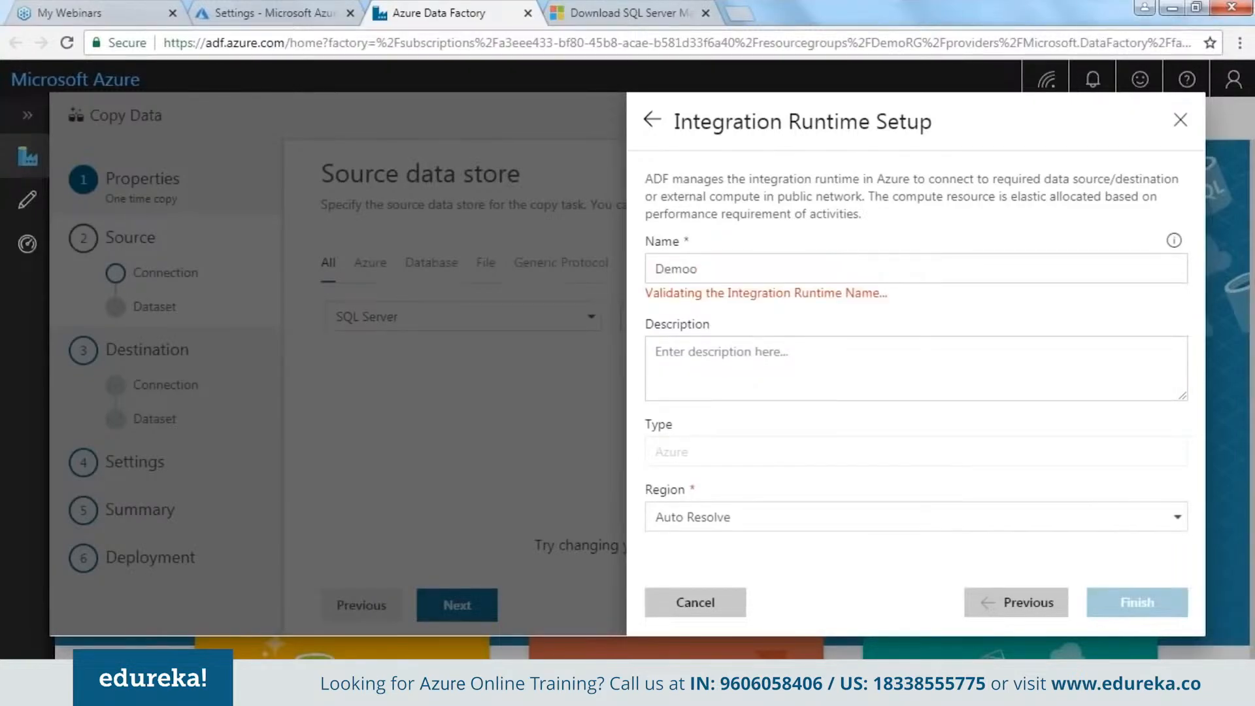
pyautogui.write('Inte')
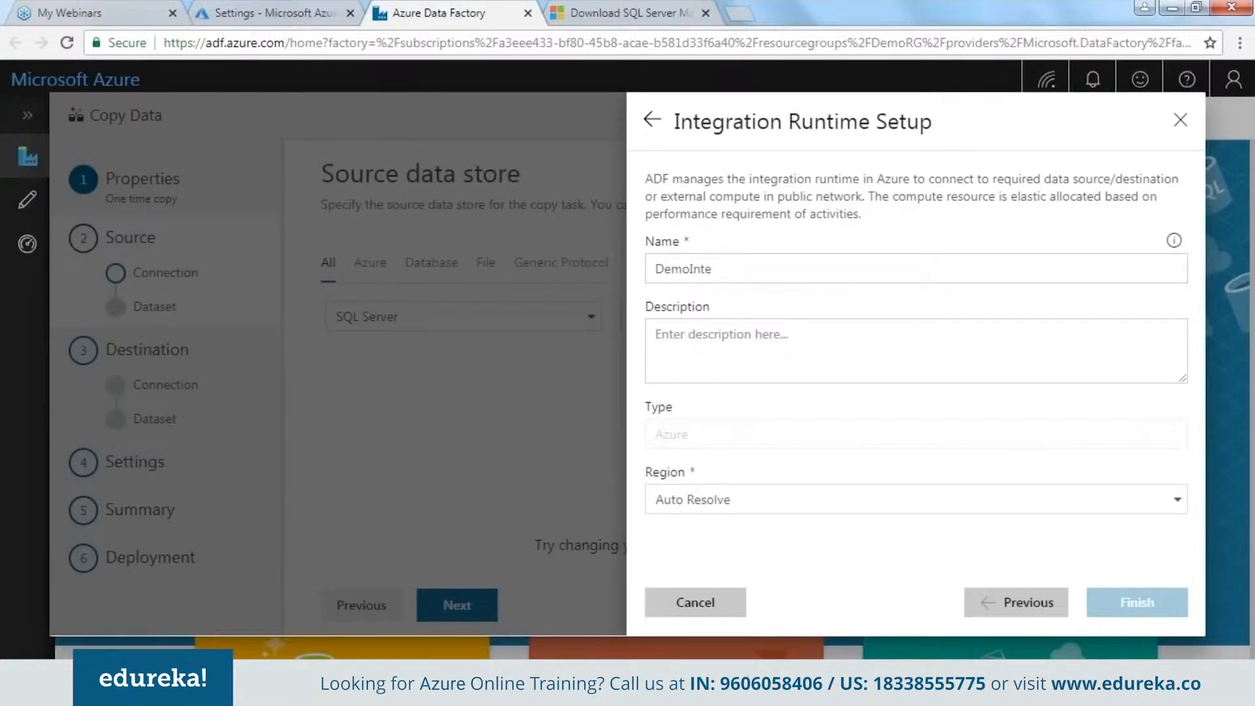
pyautogui.write('rgration')
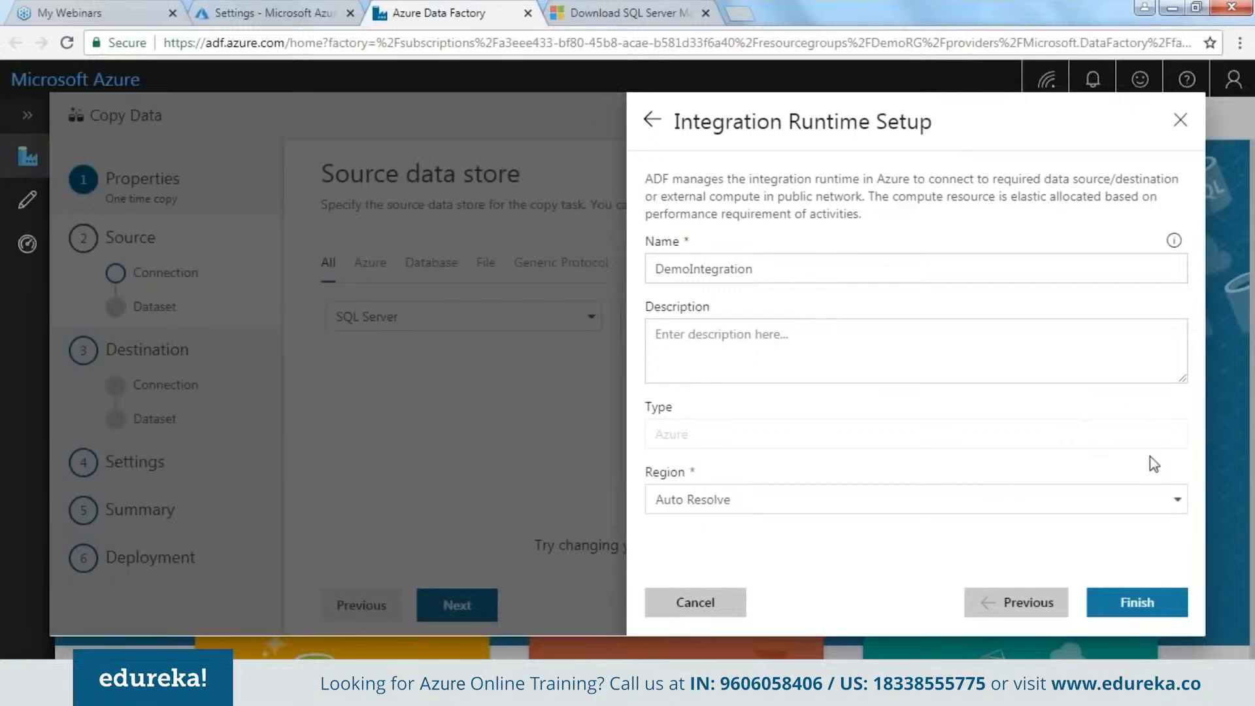
pyautogui.click(1174, 507)
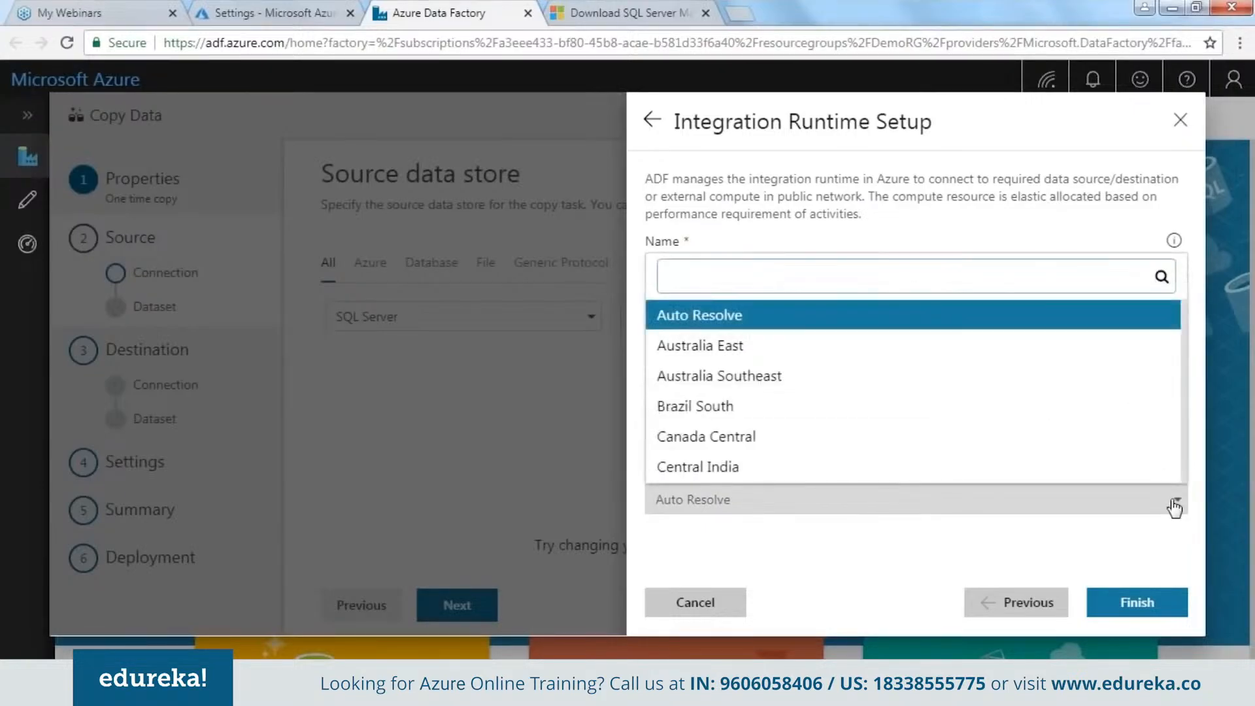
pyautogui.click(1174, 507)
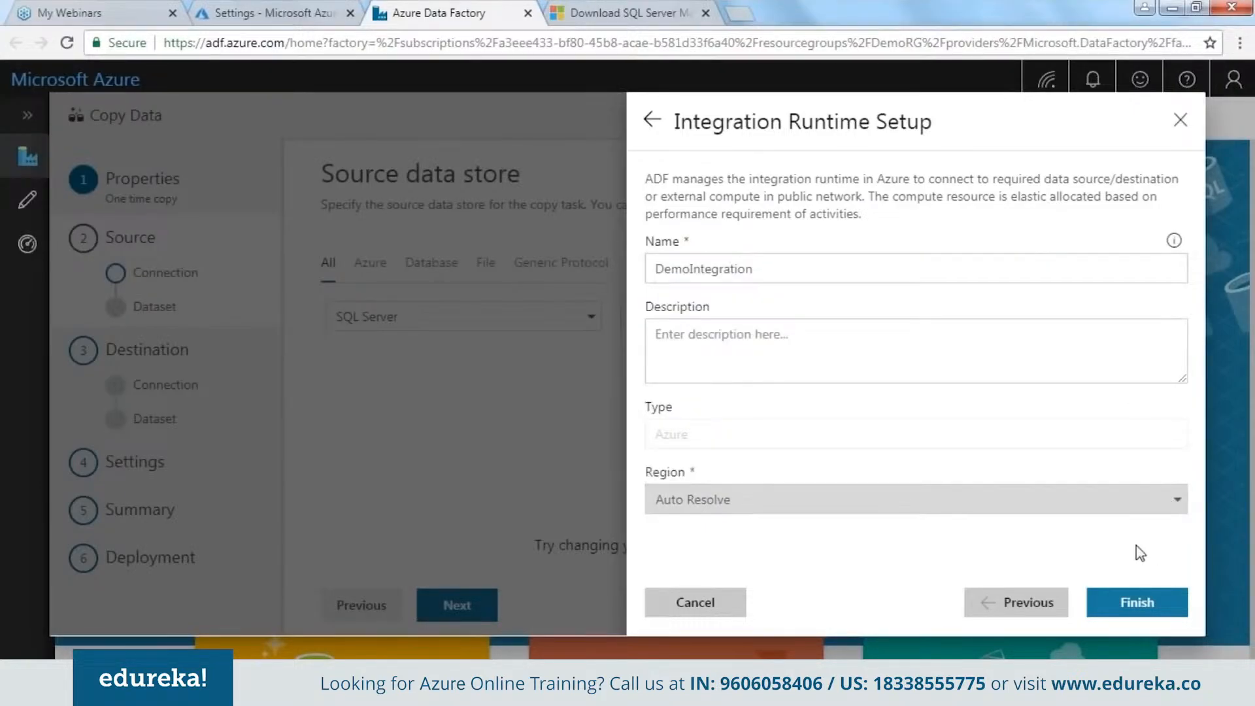
pyautogui.click(1125, 588)
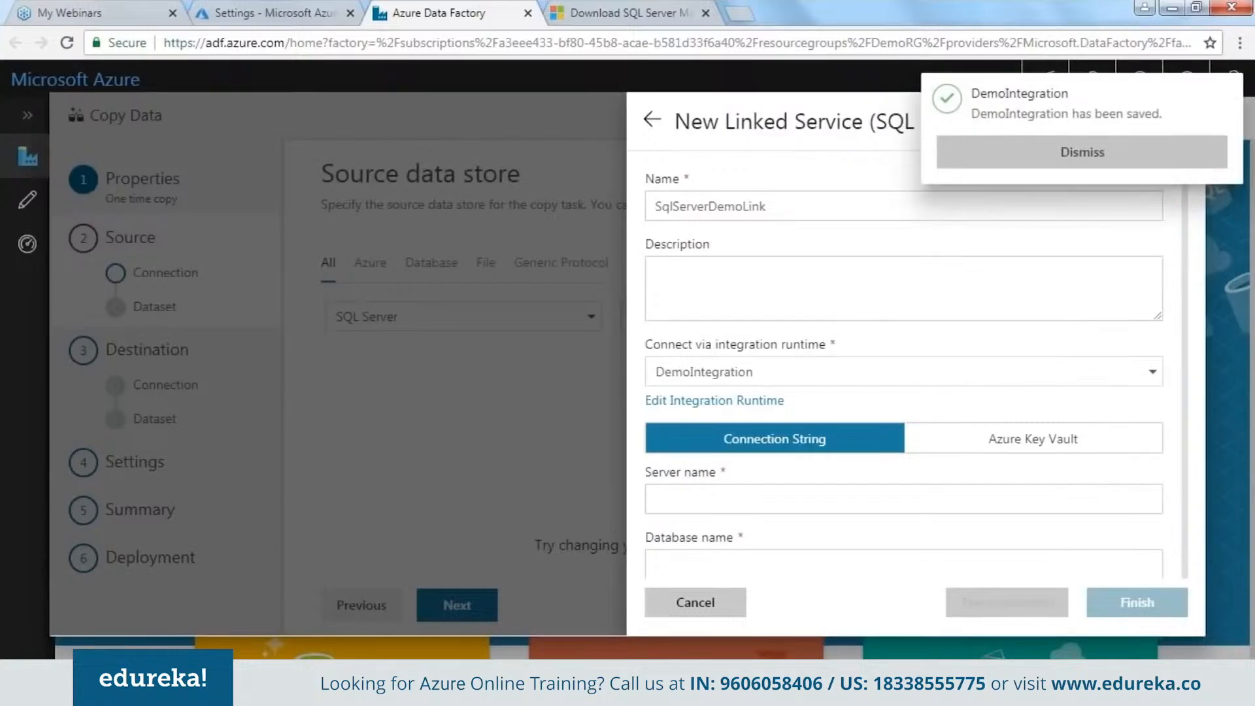
# Set the SQL Server linked service's server name to demoserver1100.database.windows.net.
pyautogui.scroll(-3, 757, 312)
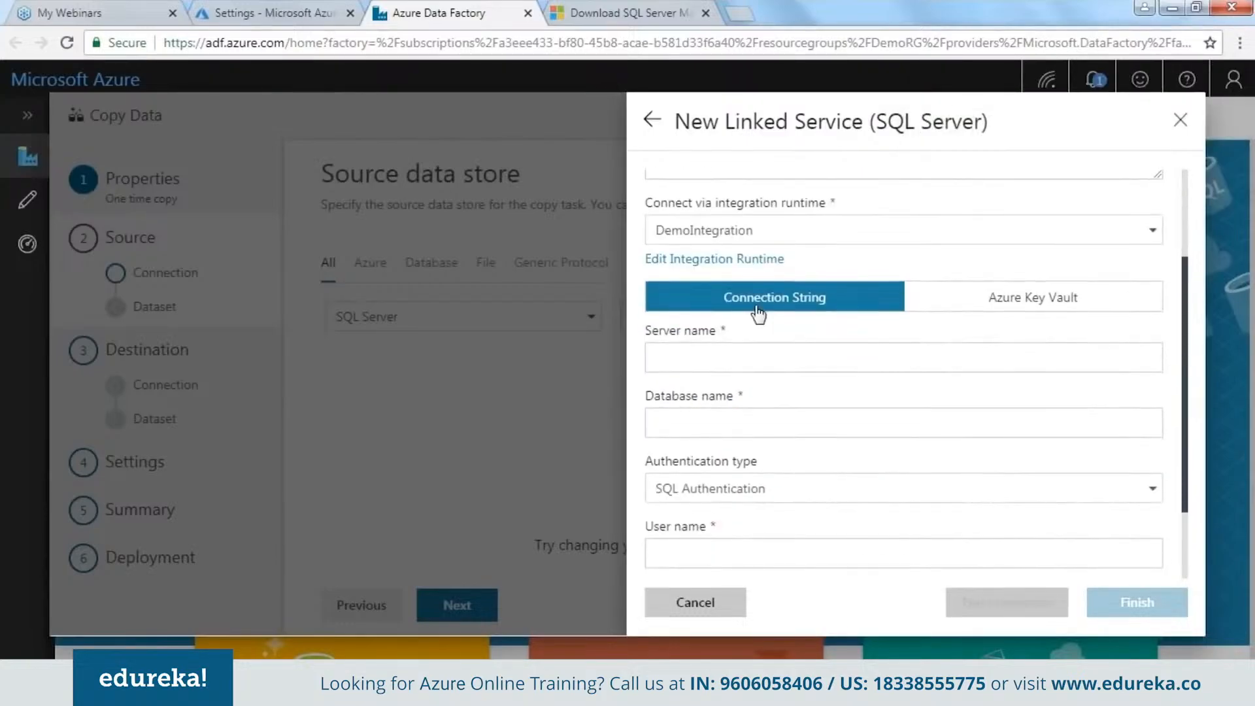
pyautogui.click(728, 361)
pyautogui.write('demoserver')
pyautogui.write('1100')
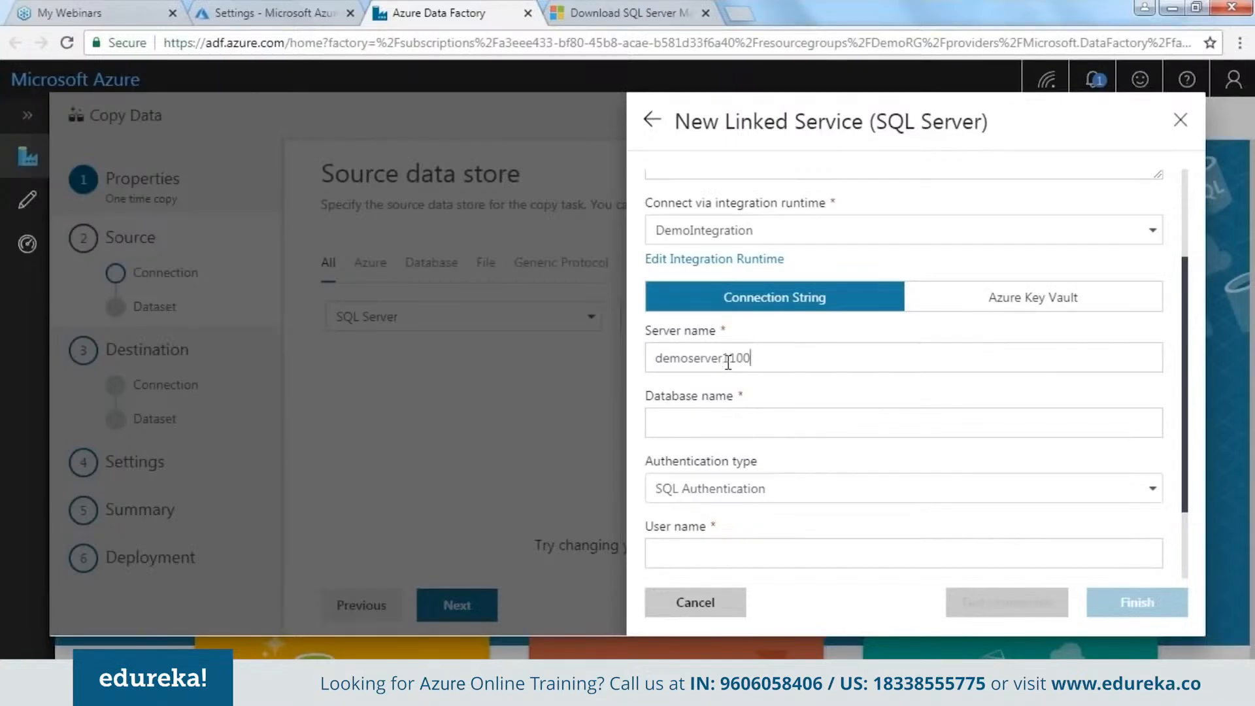
pyautogui.write('.database.window')
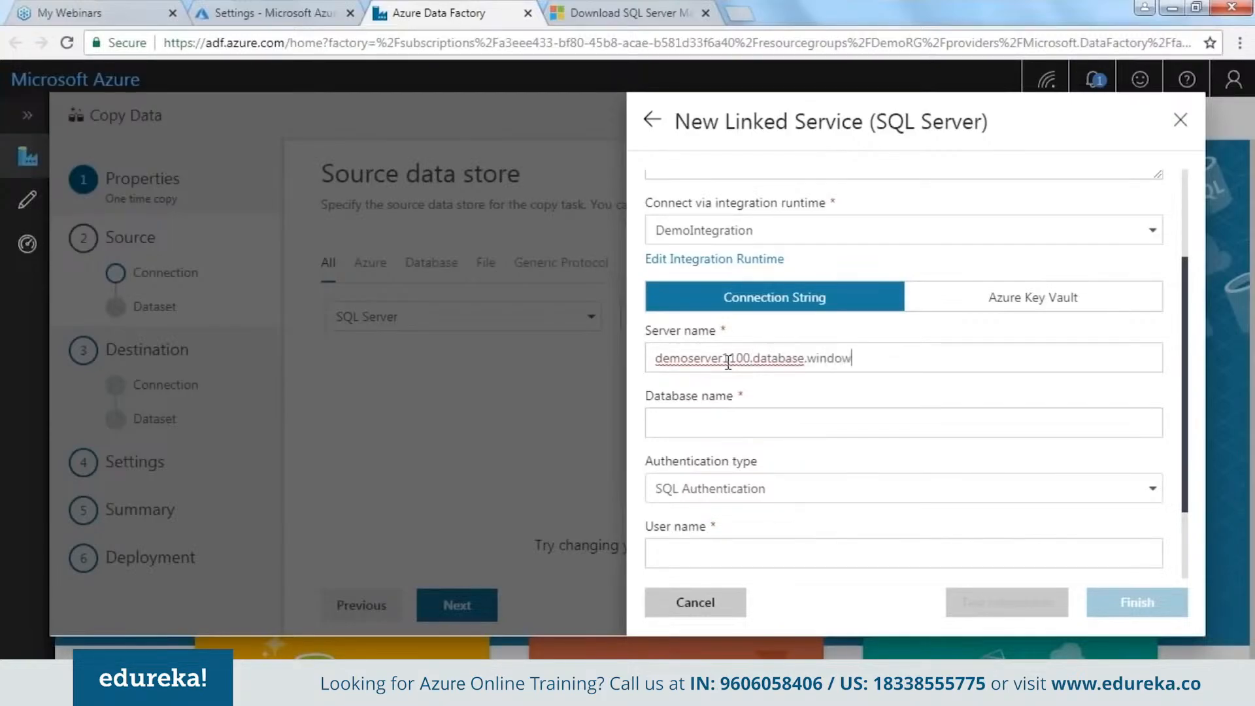
pyautogui.write('s.net')
# Set the linked service's database name to DemoDB321.
pyautogui.click(723, 423)
pyautogui.write('DemoD')
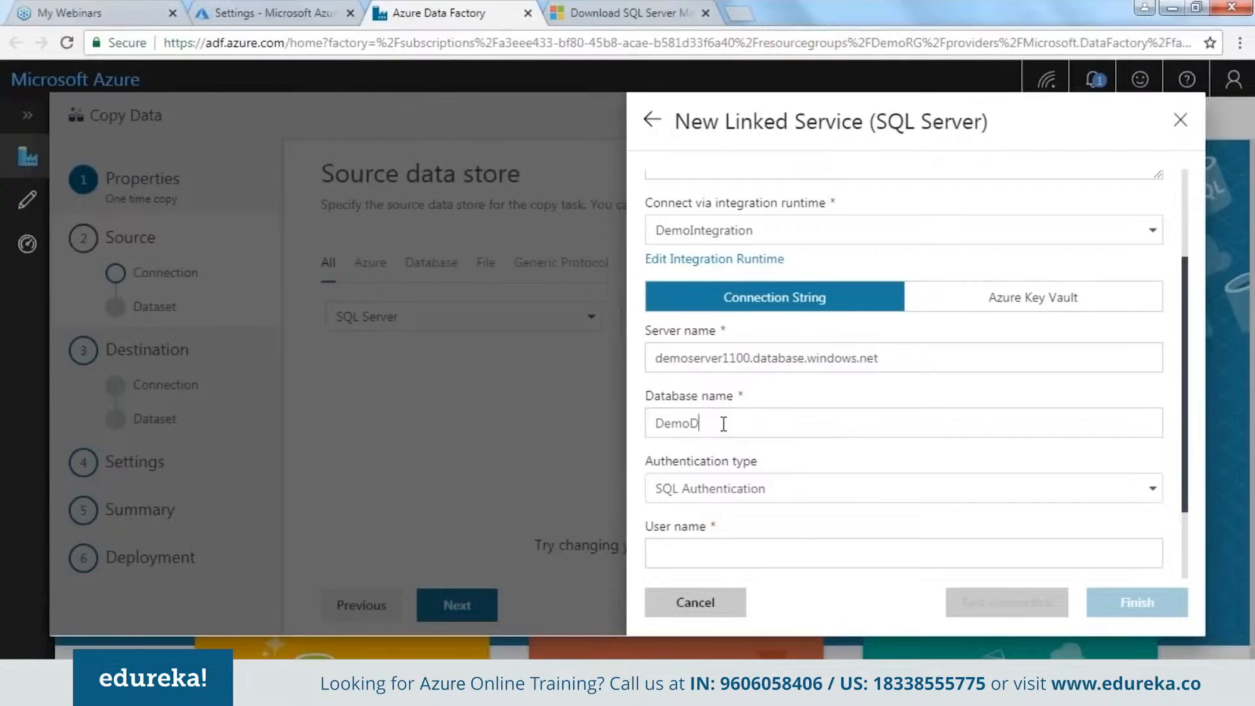
pyautogui.write('B321')
# Enter the user name admindemo and the account password for SQL Authentication, and finish the linked service.
pyautogui.click(718, 556)
pyautogui.write('admindemo')
pyautogui.moveTo(1185, 460); pyautogui.dragTo(1174, 511)
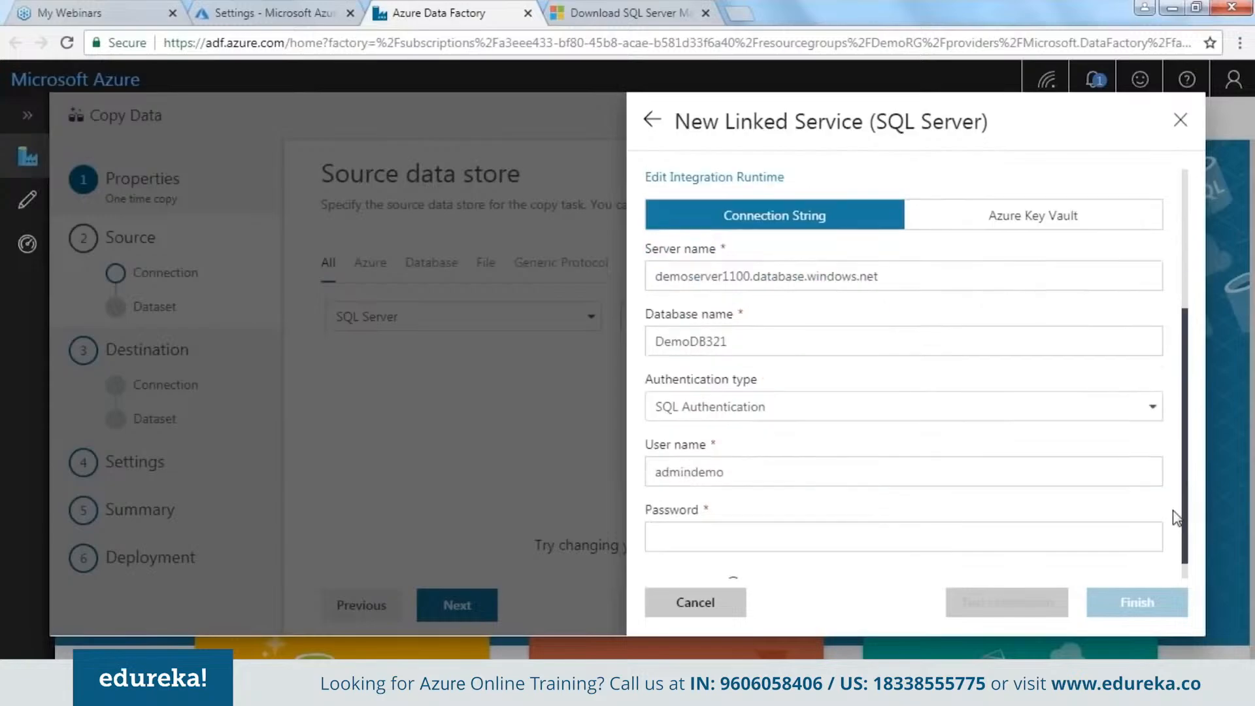
pyautogui.click(699, 537)
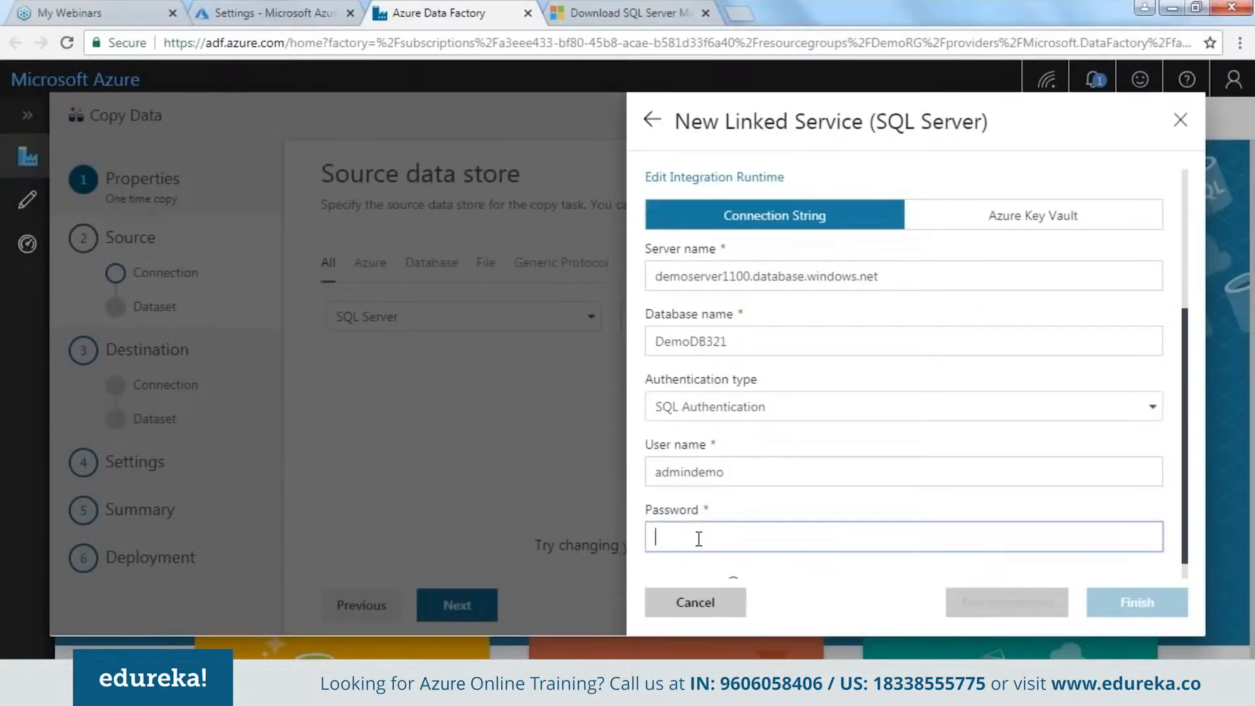
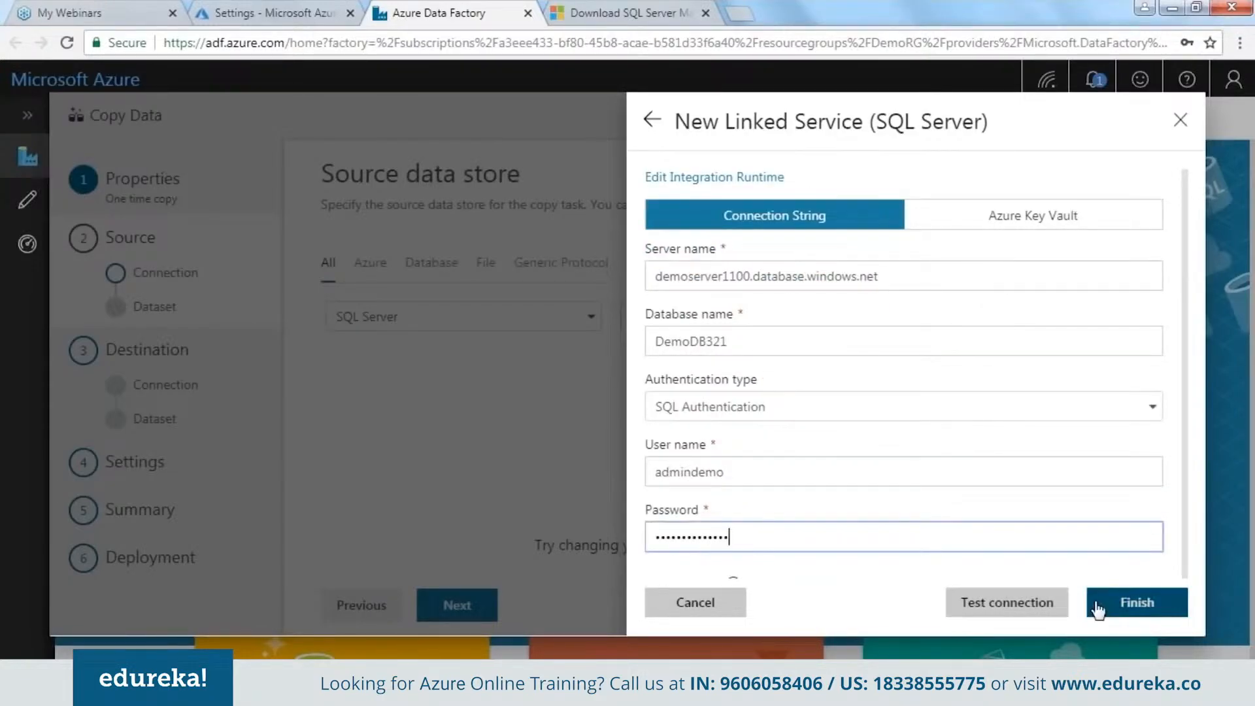
pyautogui.click(1098, 609)
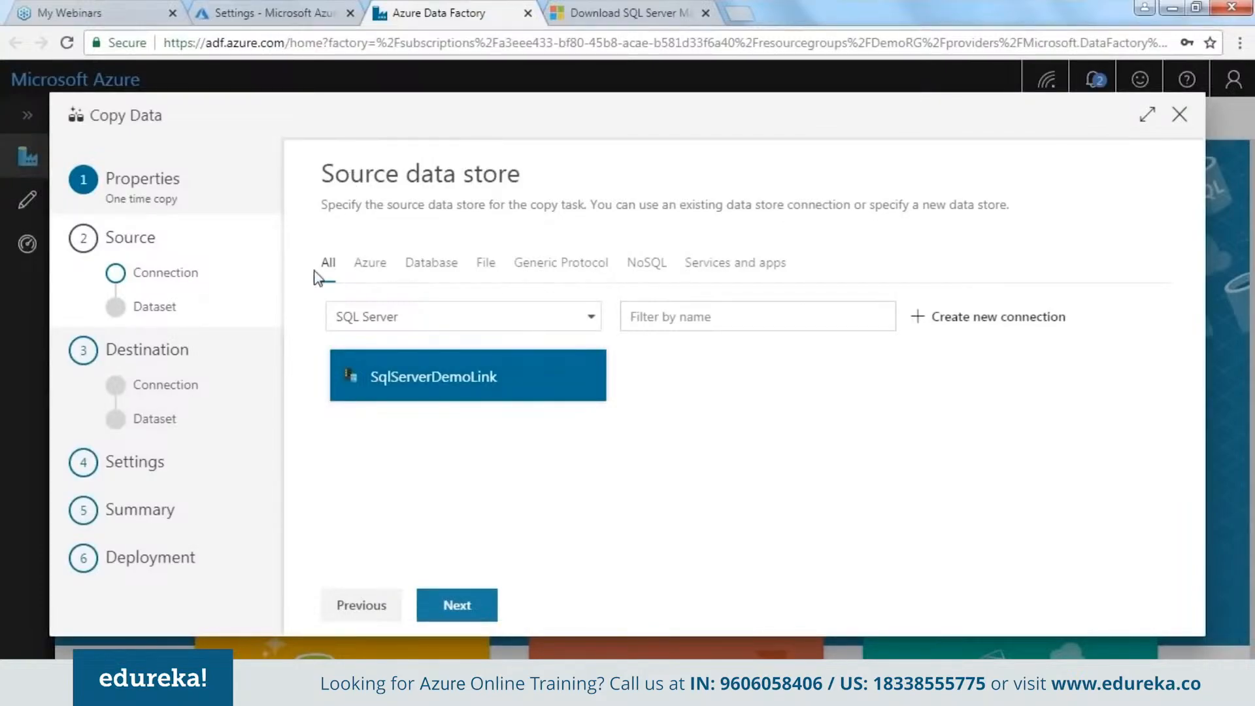
# Continue with SqlServerDemoLink as the source, filter its tables by emp3 and select [dbo].[emp3] as the data to copy.
pyautogui.moveTo(403, 369)
pyautogui.click(460, 605)
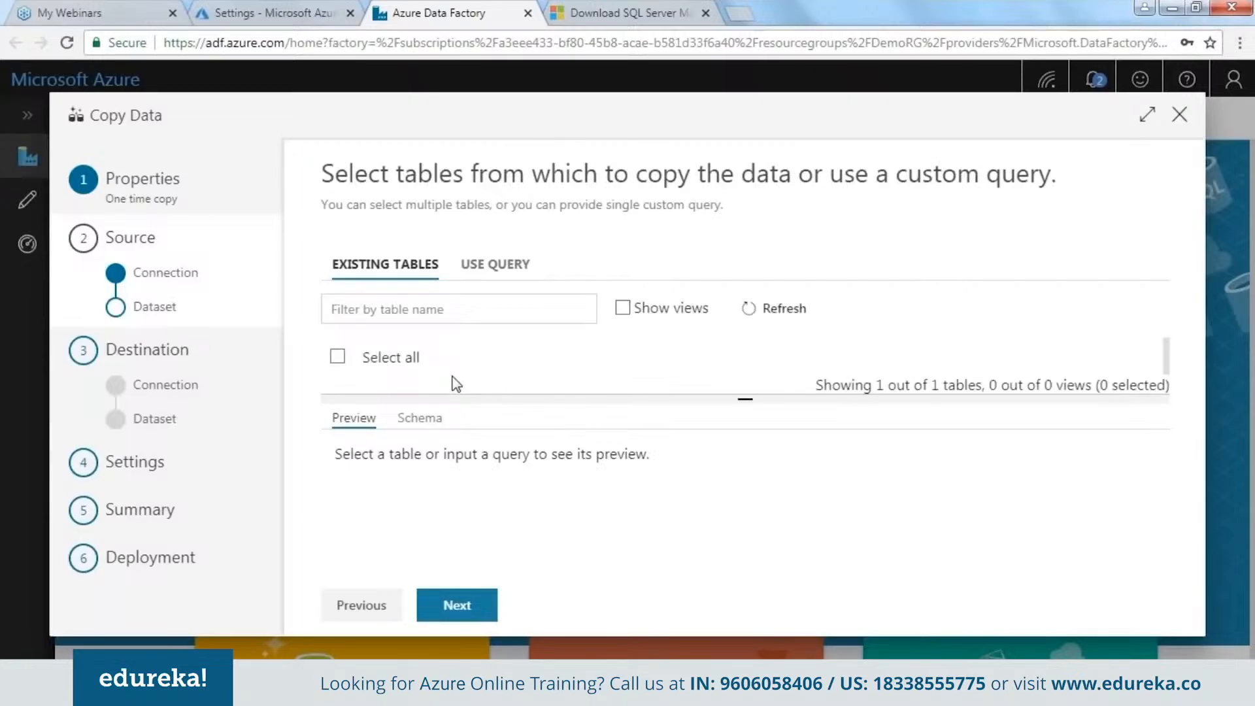
pyautogui.click(454, 310)
pyautogui.write('emp3')
pyautogui.click(745, 308)
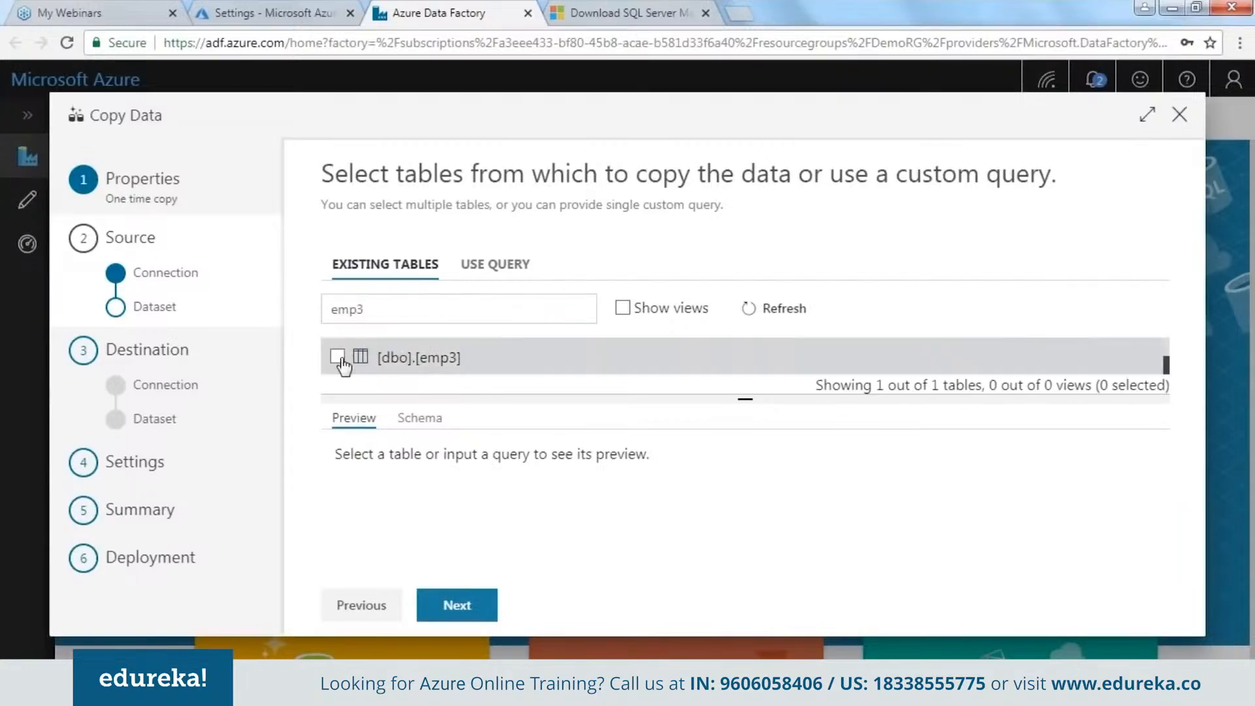
pyautogui.click(339, 358)
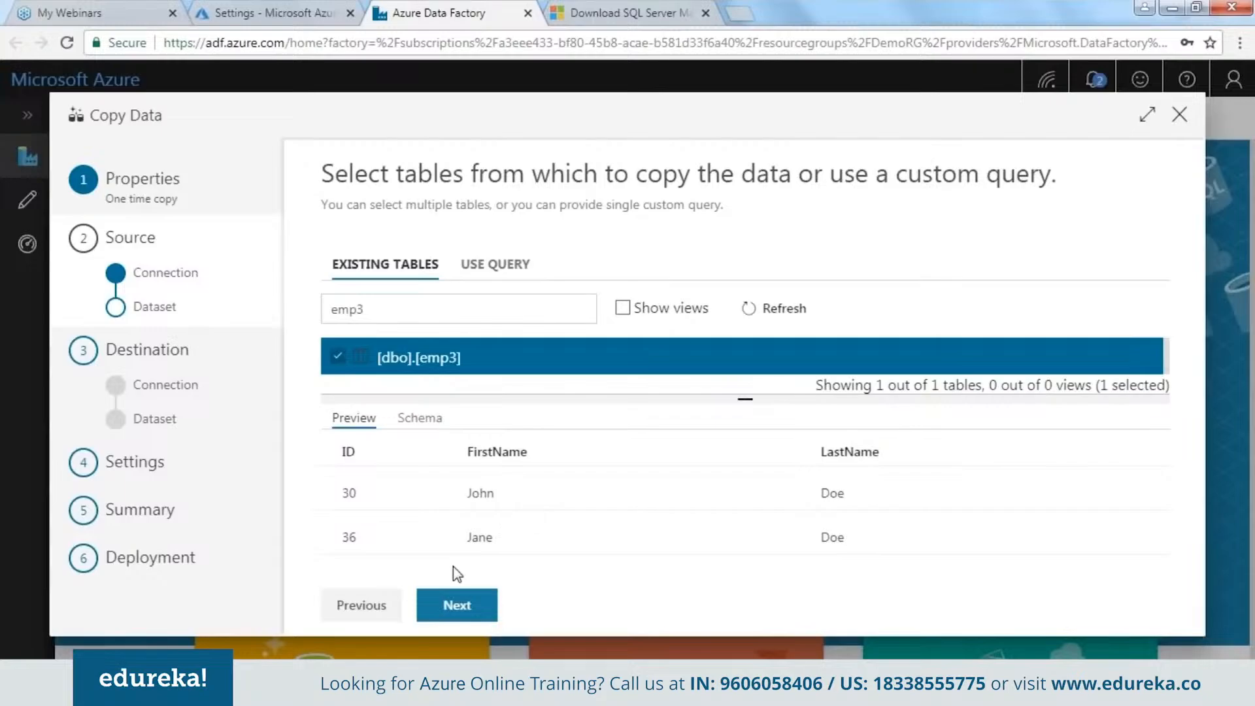
pyautogui.click(455, 602)
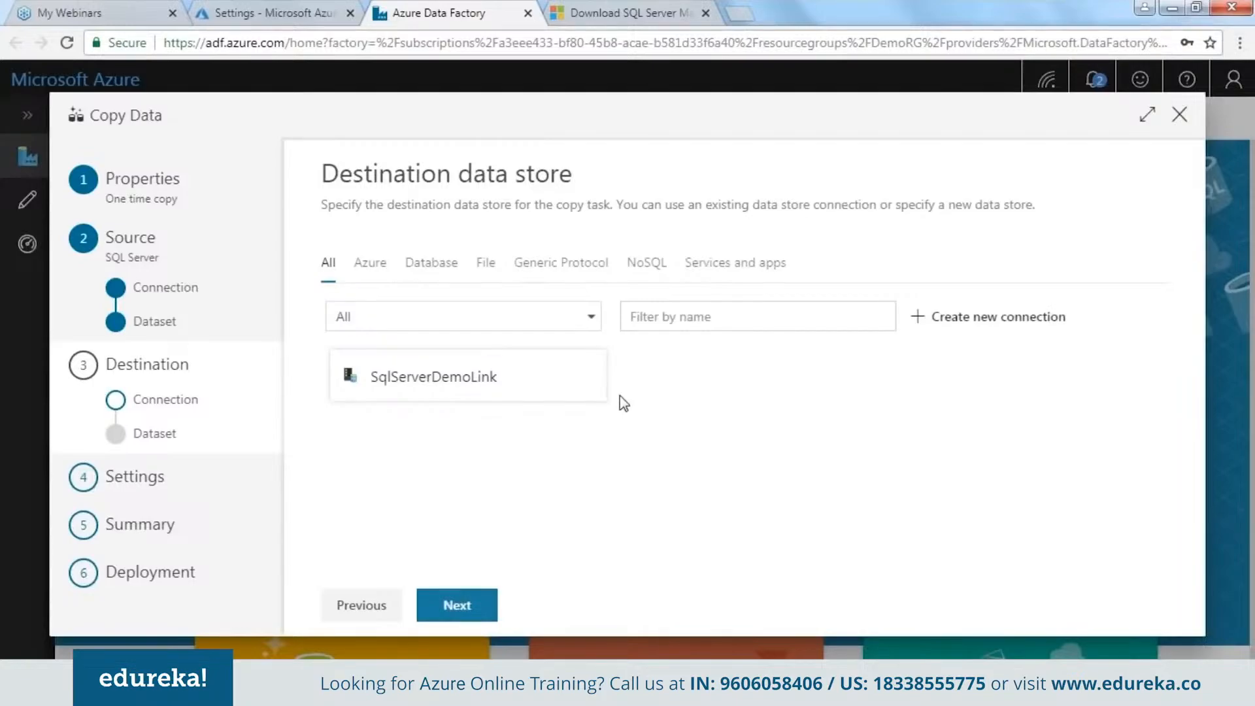
# Create a new destination connection using the Azure Blob Storage linked service type and continue to its settings.
pyautogui.click(591, 325)
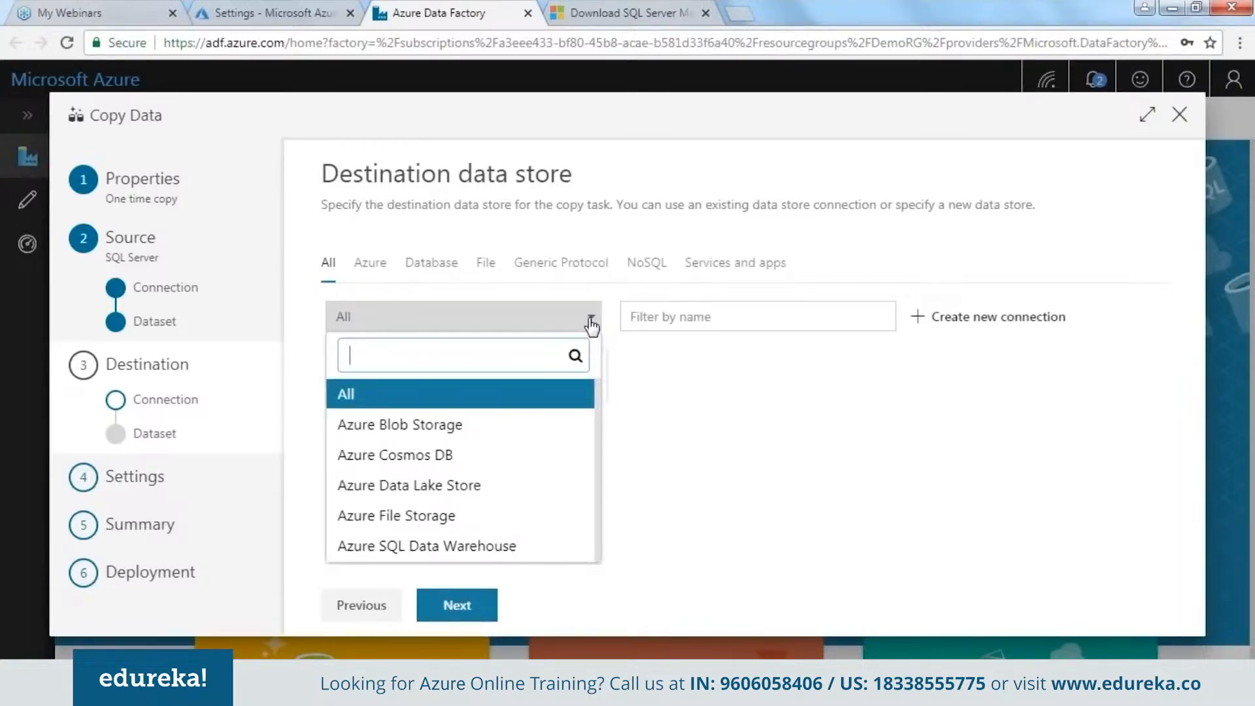
pyautogui.click(429, 426)
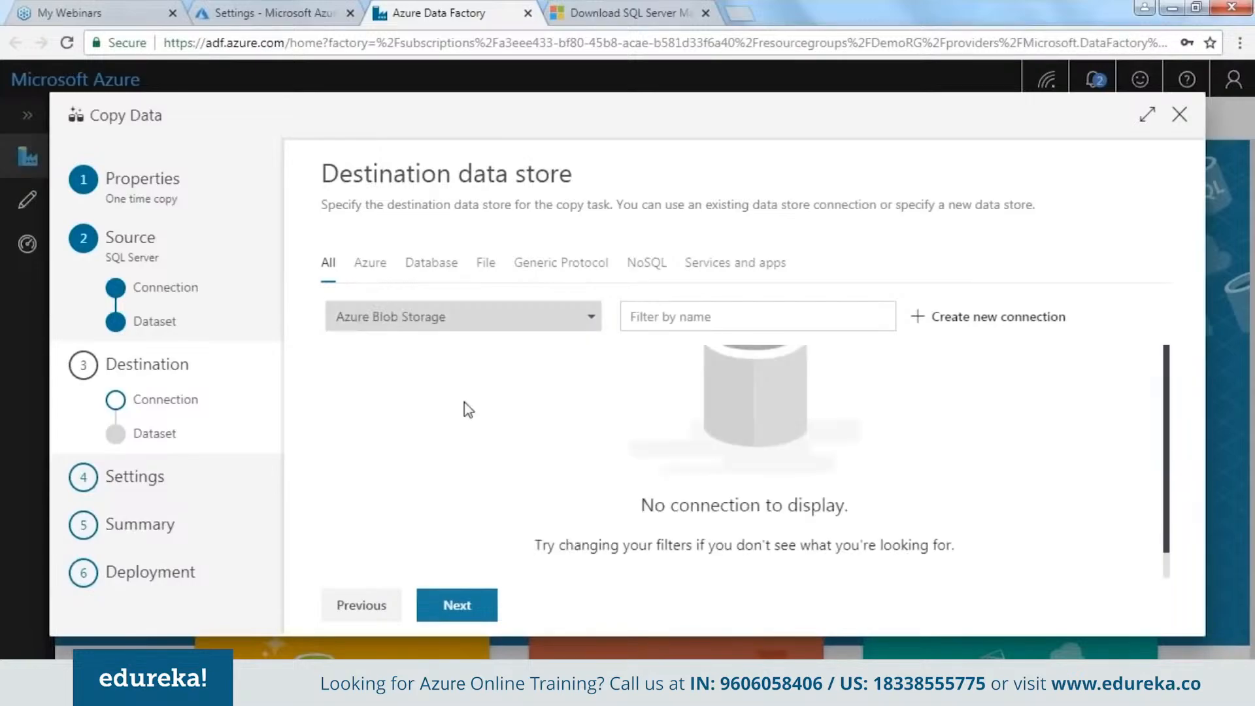
pyautogui.click(919, 319)
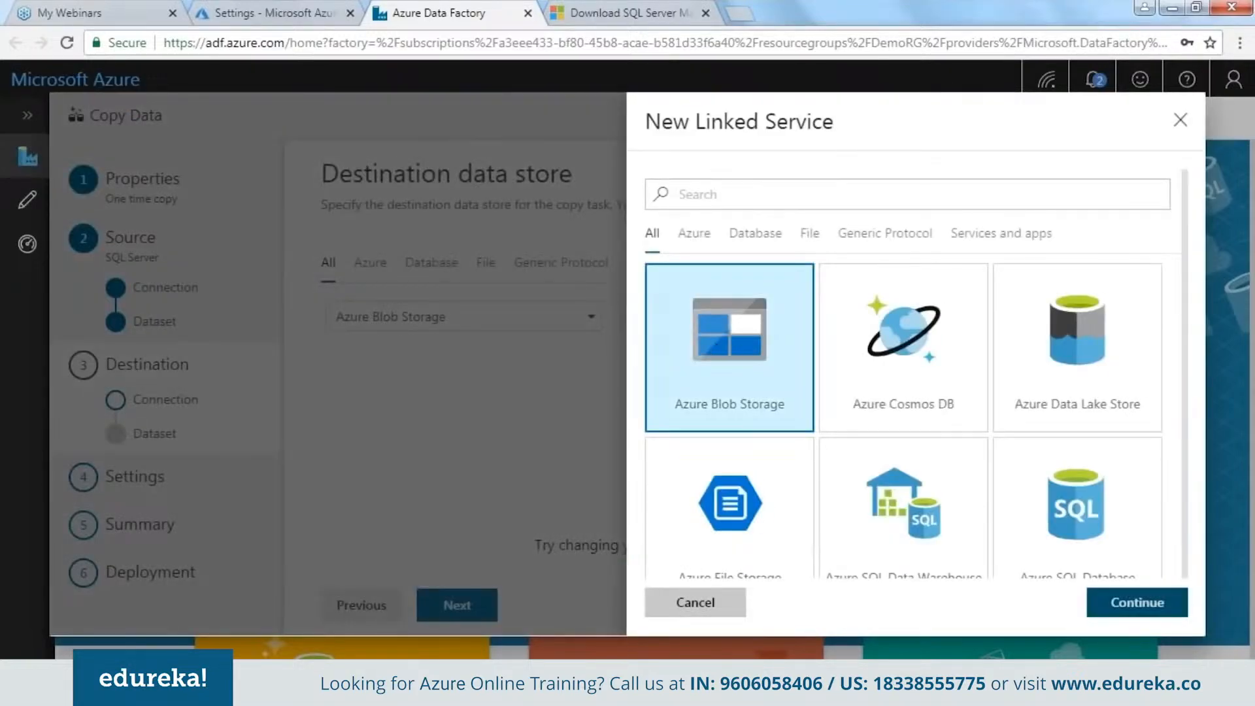
pyautogui.click(1137, 603)
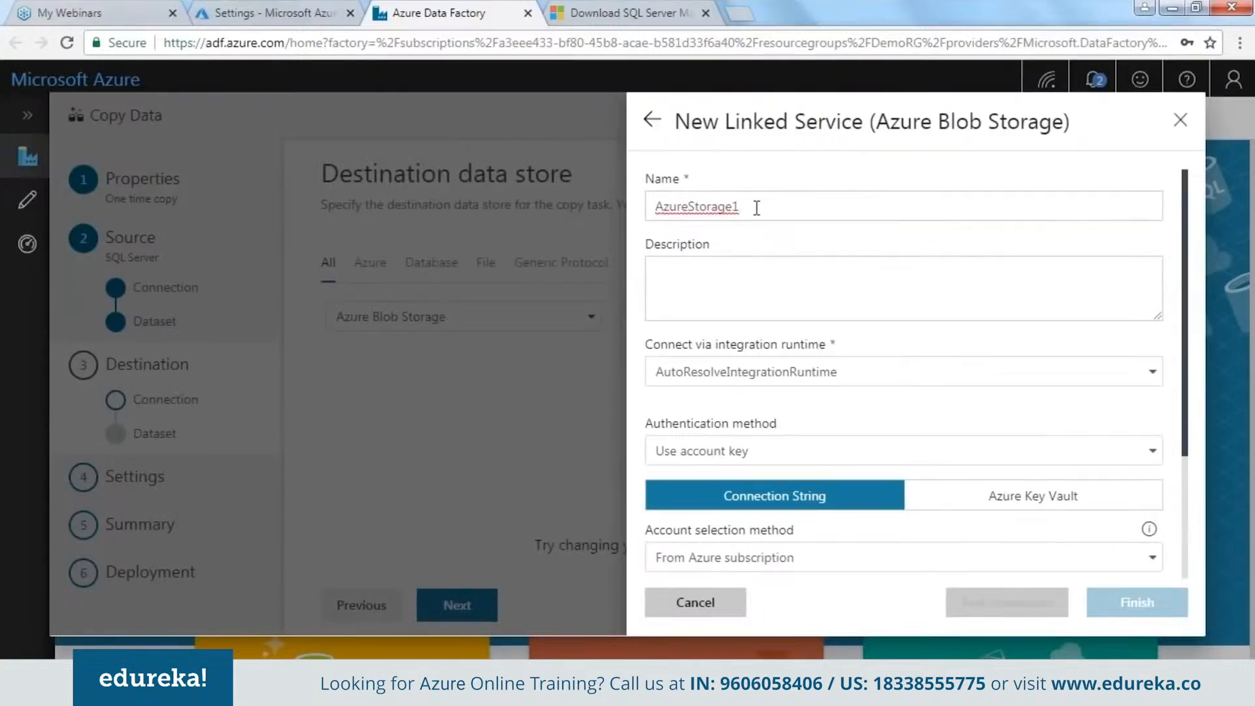
pyautogui.press('BackSpace')
pyautogui.write('DemoLink')
pyautogui.click(911, 379)
pyautogui.click(683, 404)
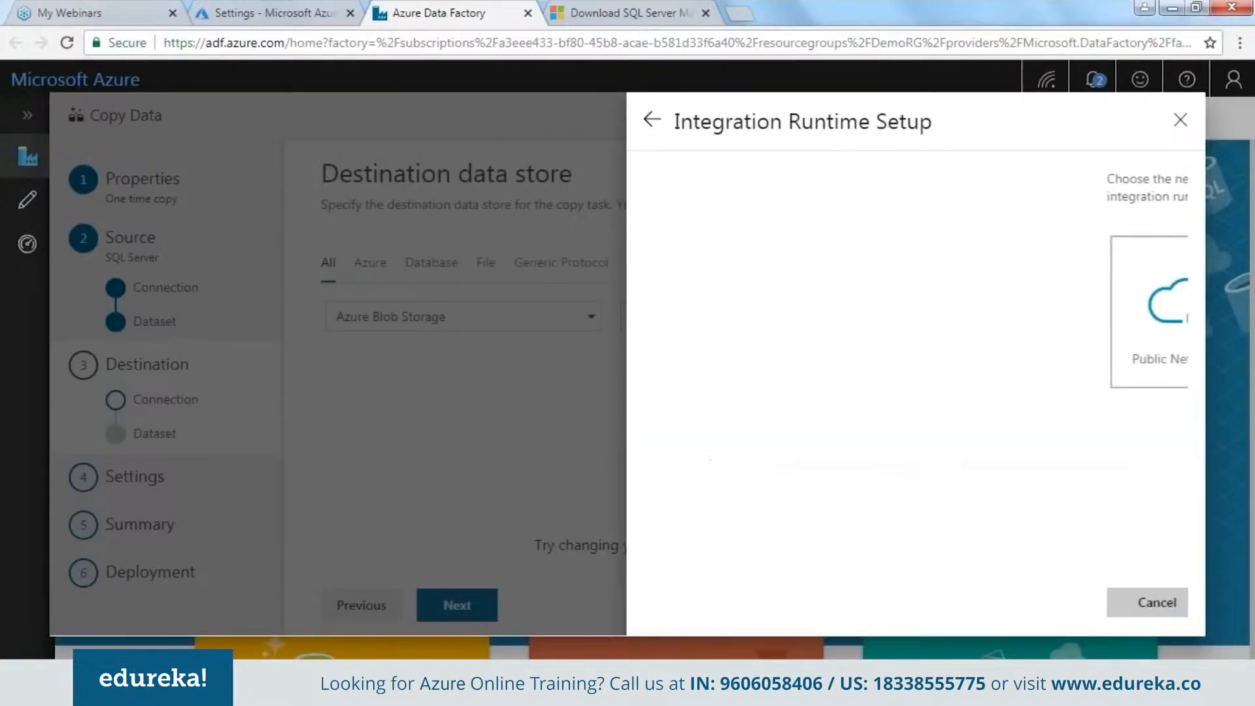
pyautogui.click(715, 328)
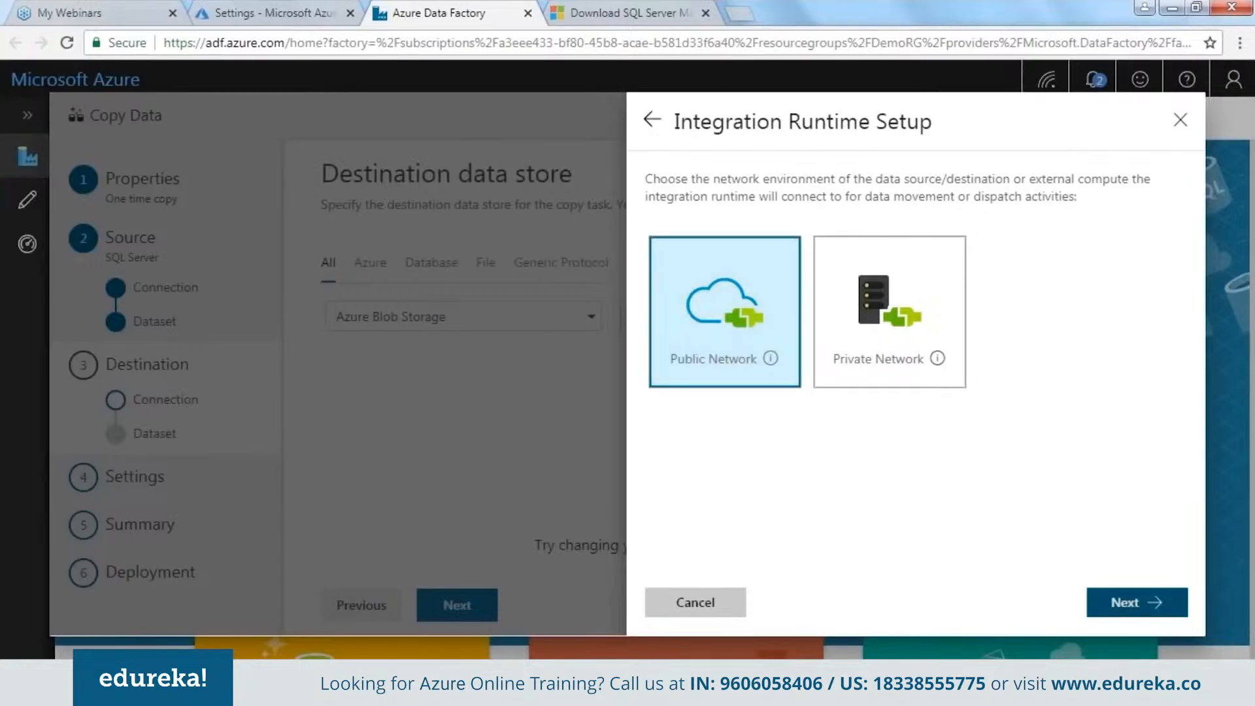
pyautogui.click(1170, 602)
pyautogui.doubleClick(794, 274)
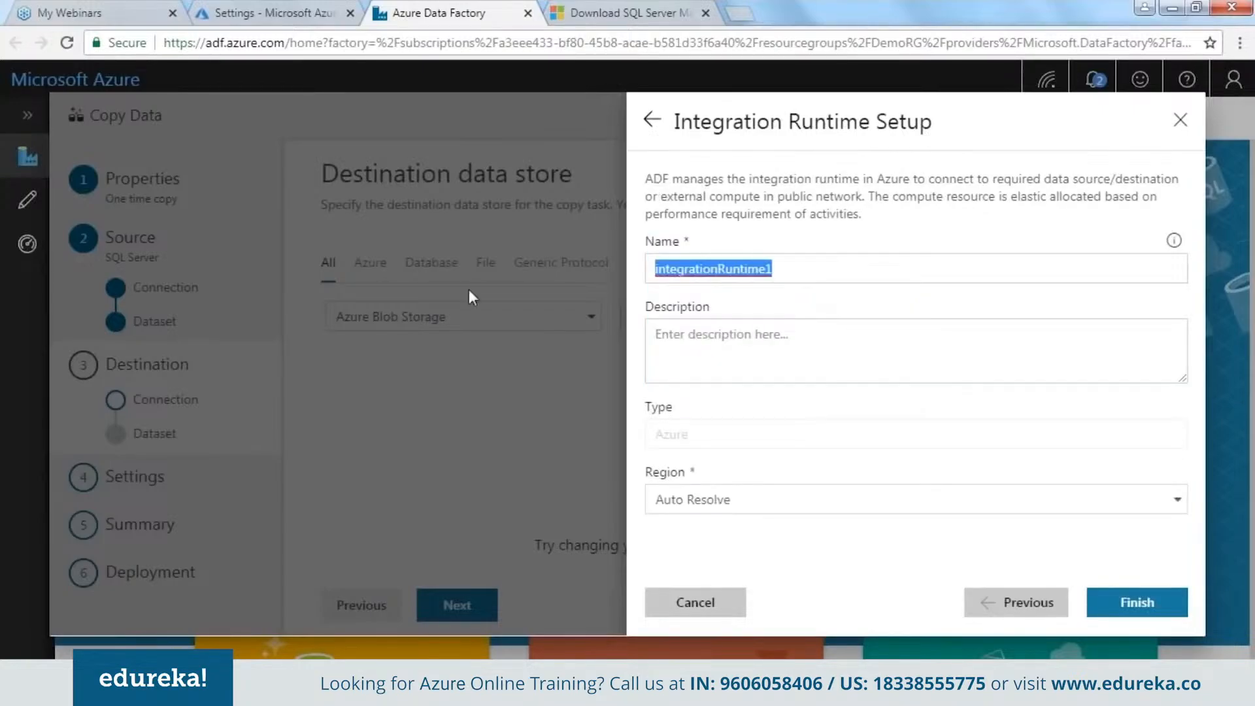
pyautogui.click(1180, 124)
pyautogui.click(913, 314)
pyautogui.click(758, 331)
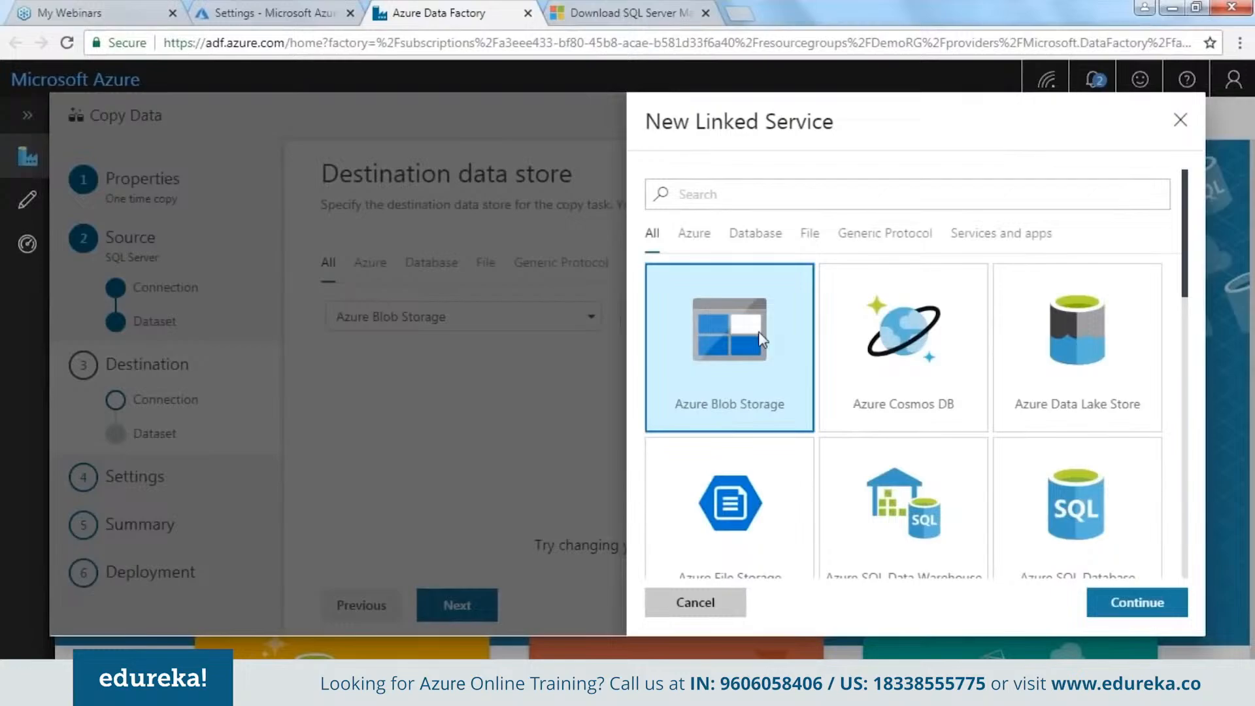
pyautogui.click(1145, 600)
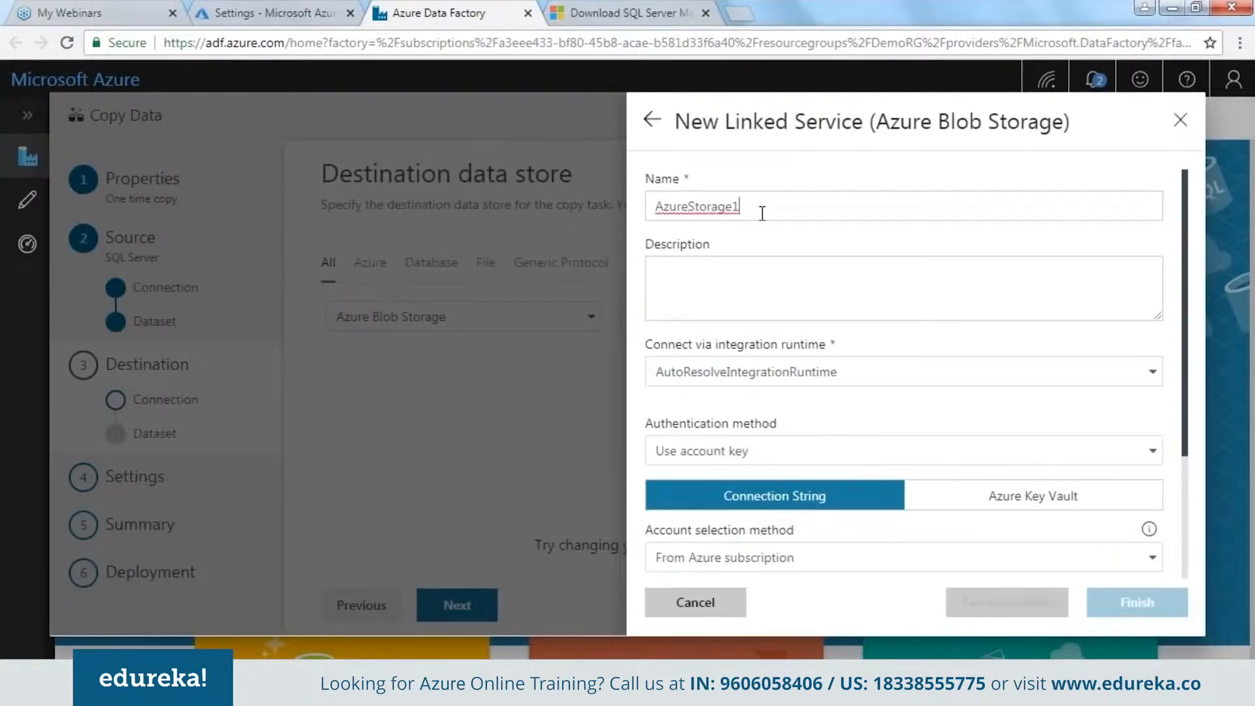
# Name the Azure Blob Storage linked service AzureStorageDemoLink and connect it via the DemoIntegration runtime.
pyautogui.doubleClick(762, 213)
pyautogui.write('AzureStorage')
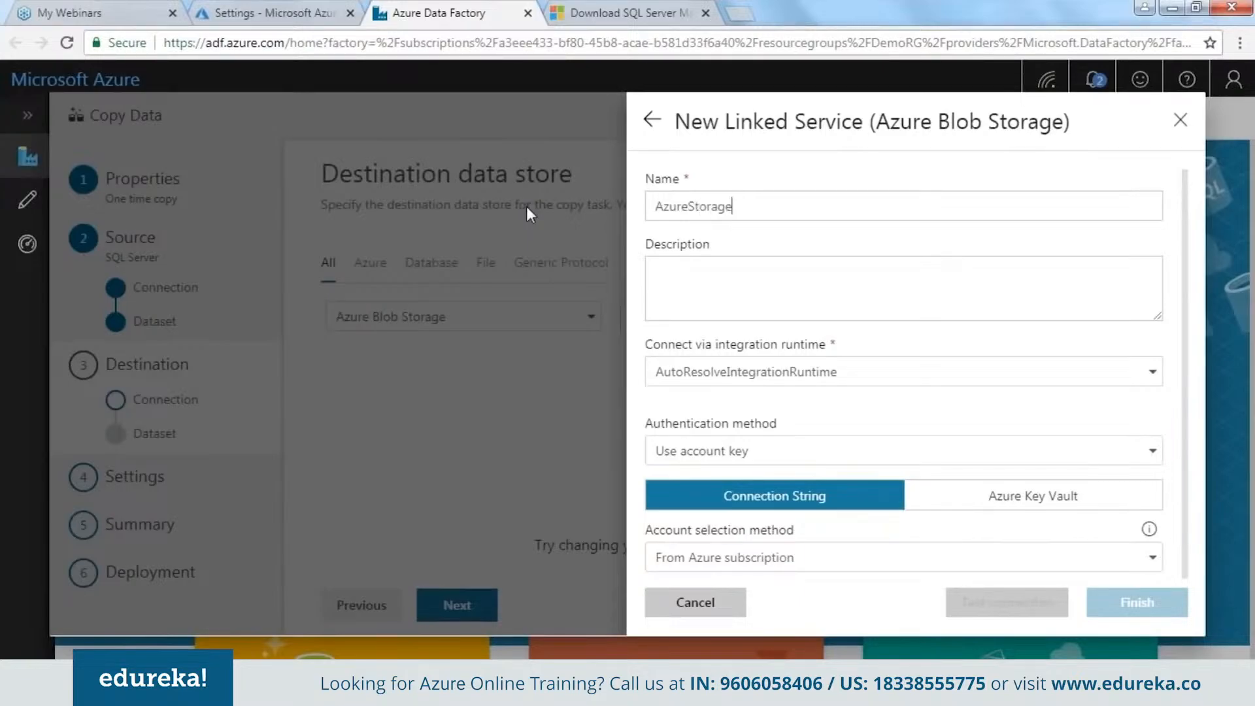
pyautogui.write('DemoLink')
pyautogui.click(850, 374)
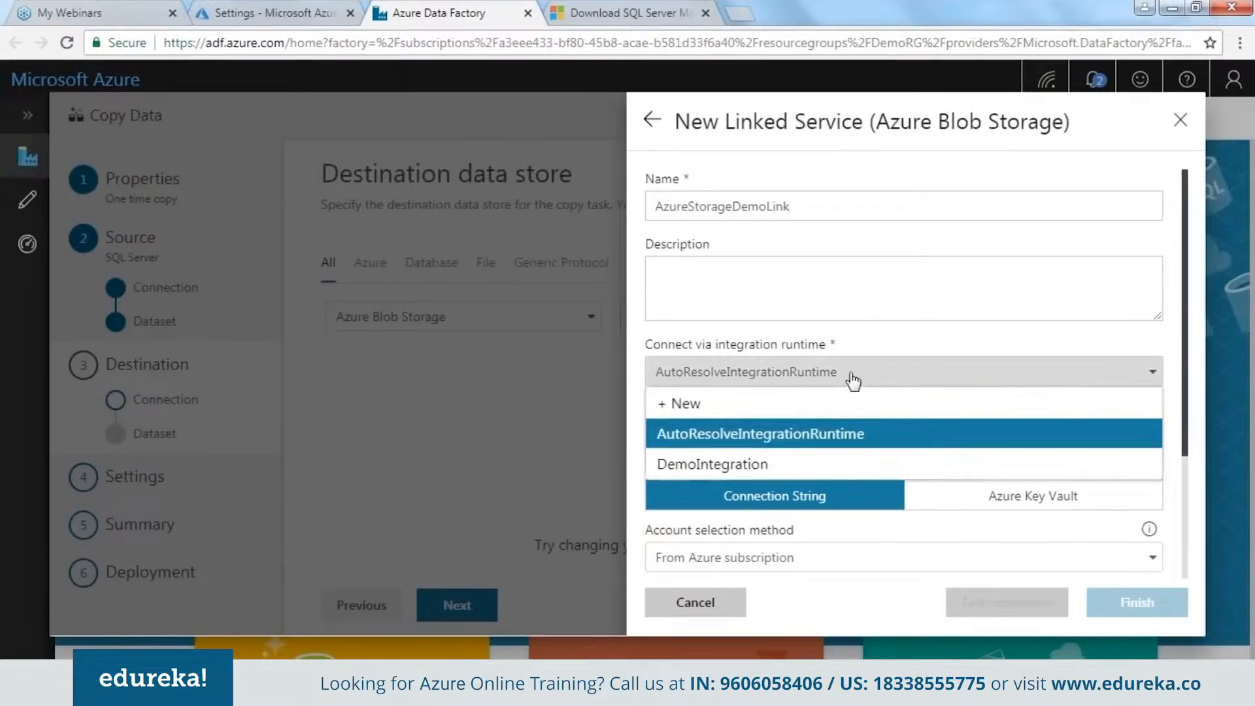
pyautogui.click(830, 457)
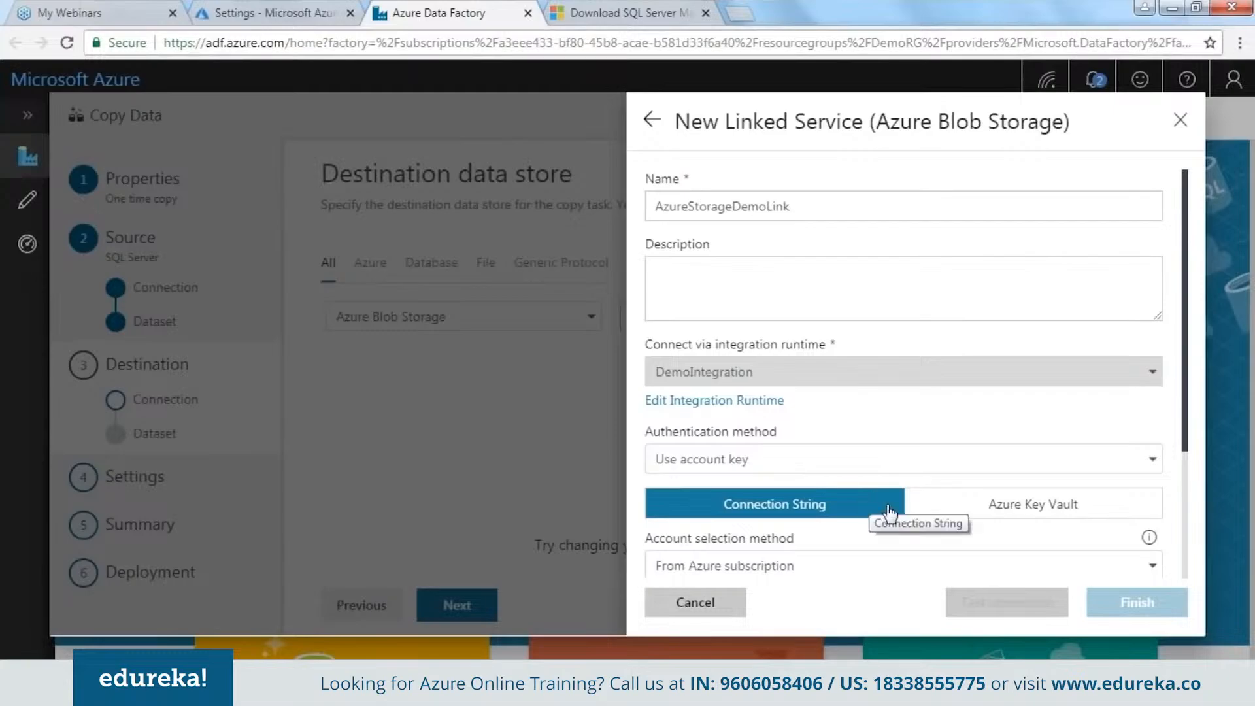
# Choose safordemo as the storage account for the blob storage linked service and finish creating it.
pyautogui.scroll(-3, 1135, 281)
pyautogui.scroll(1, 1169, 281)
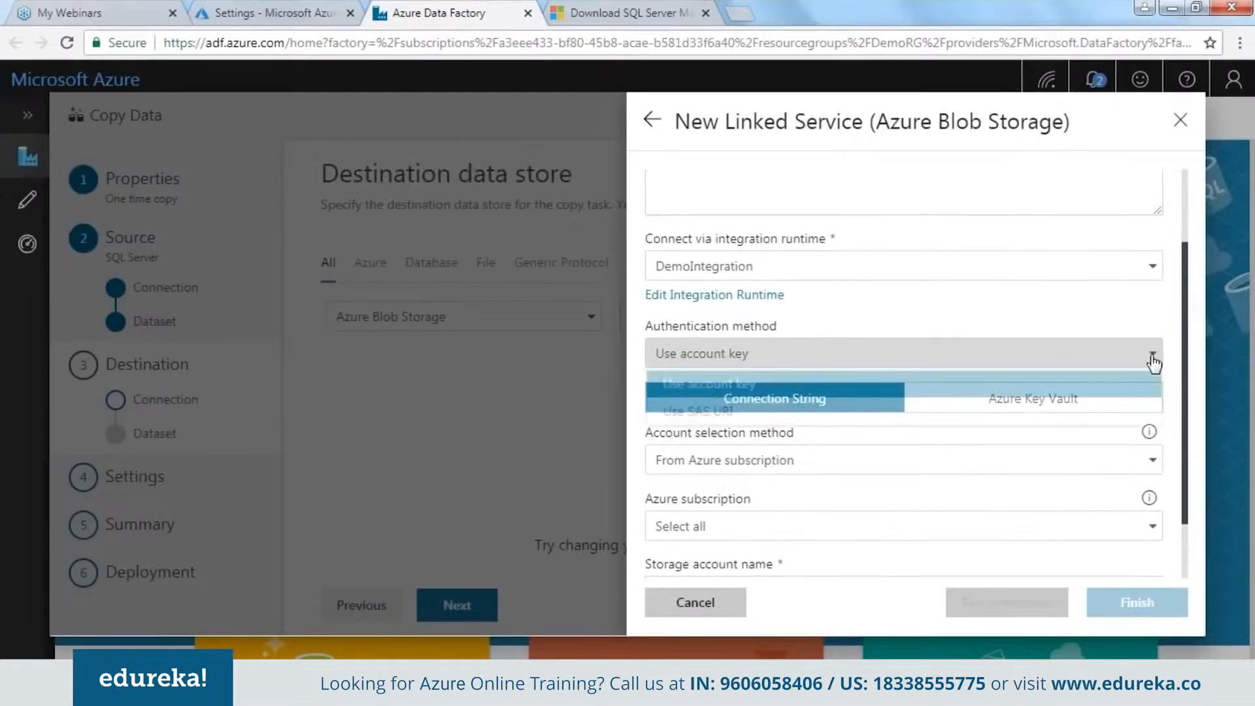
pyautogui.scroll(1, 1184, 340)
pyautogui.scroll(1, 1184, 331)
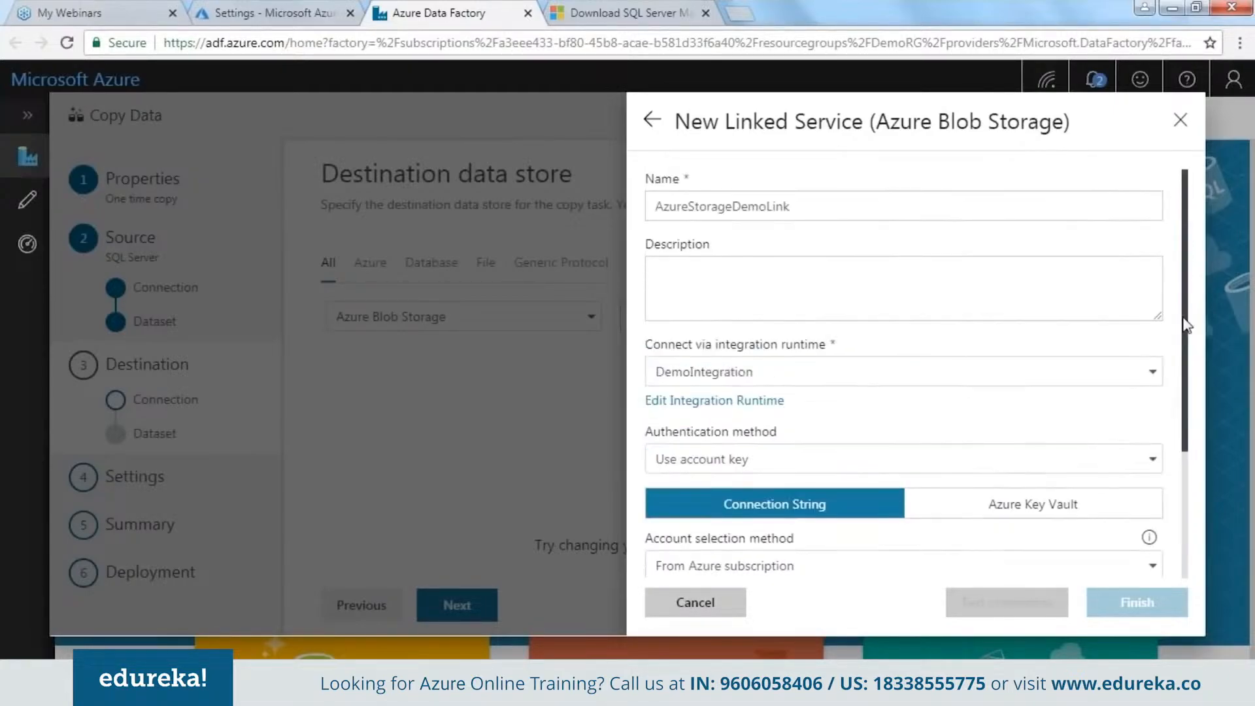
pyautogui.scroll(-3, 1184, 331)
pyautogui.click(1151, 515)
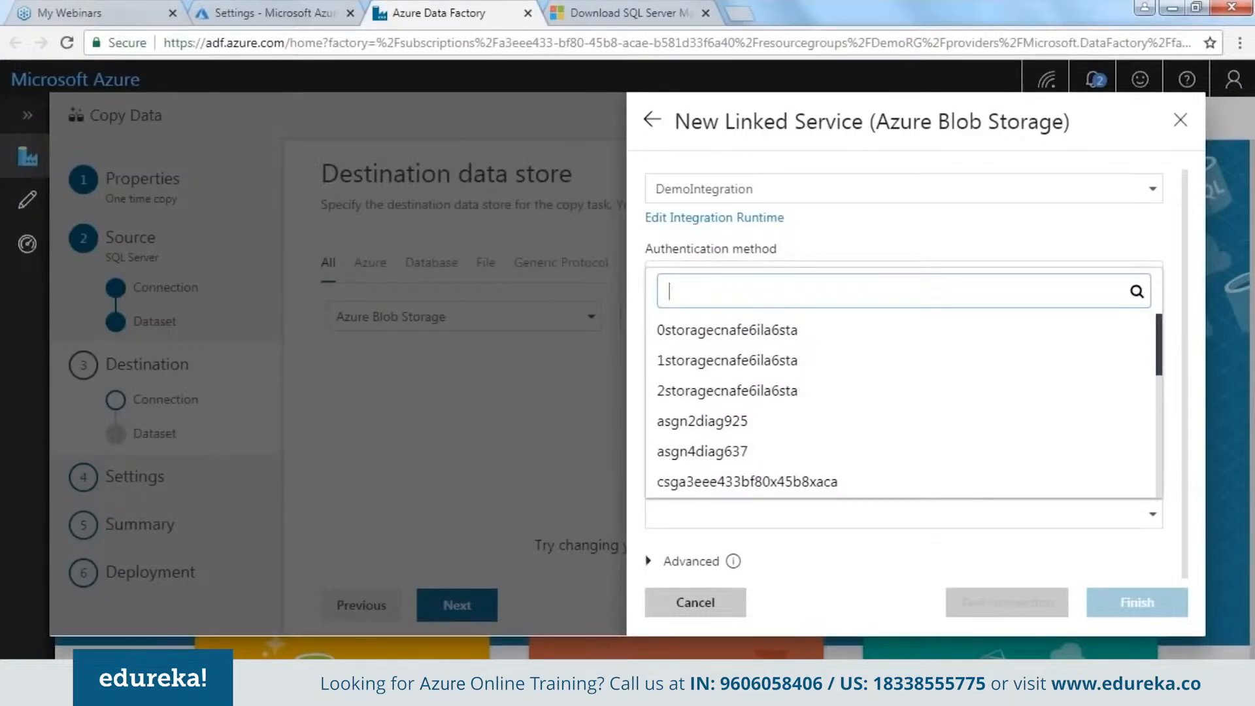
pyautogui.scroll(-5, 1134, 419)
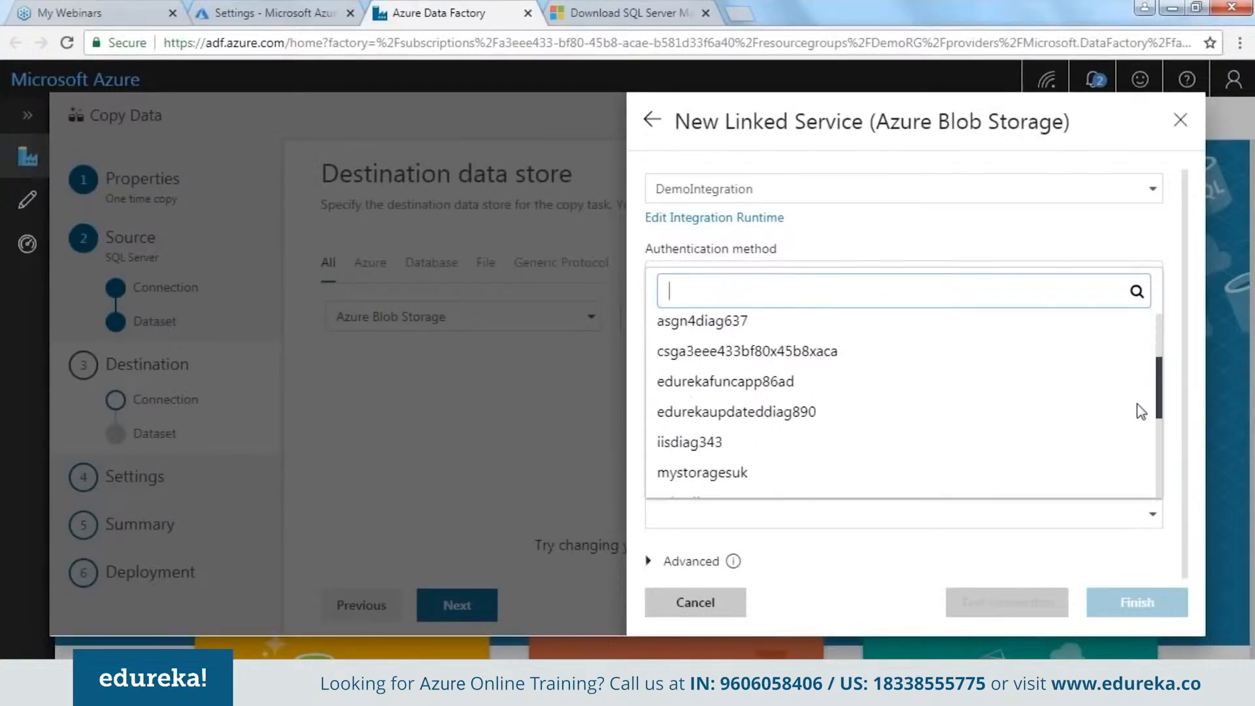
pyautogui.scroll(-1, 1130, 440)
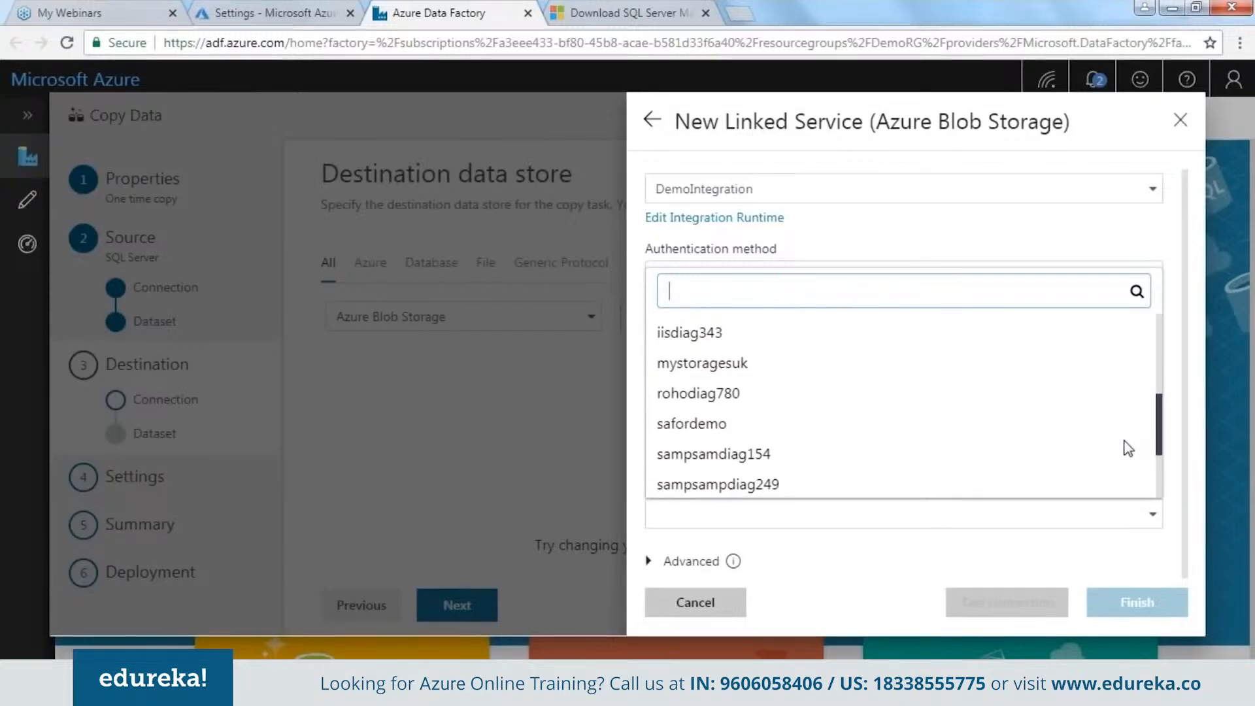
pyautogui.scroll(-1, 1128, 449)
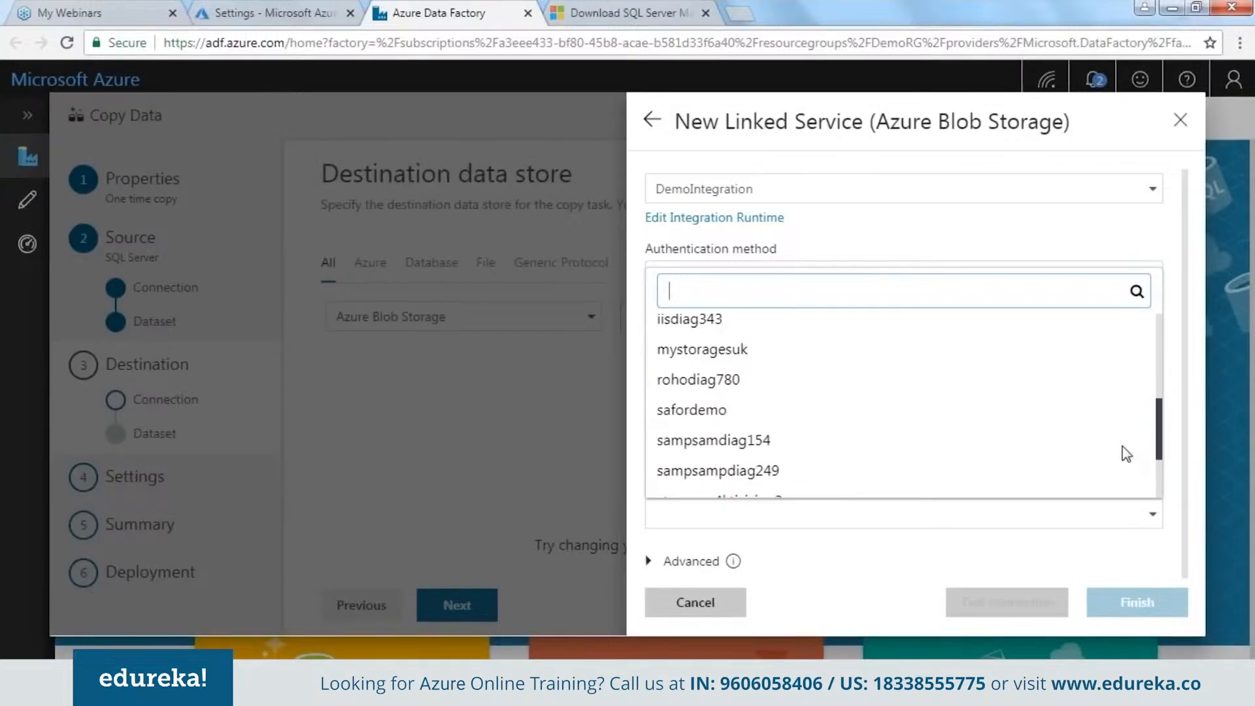
pyautogui.click(725, 406)
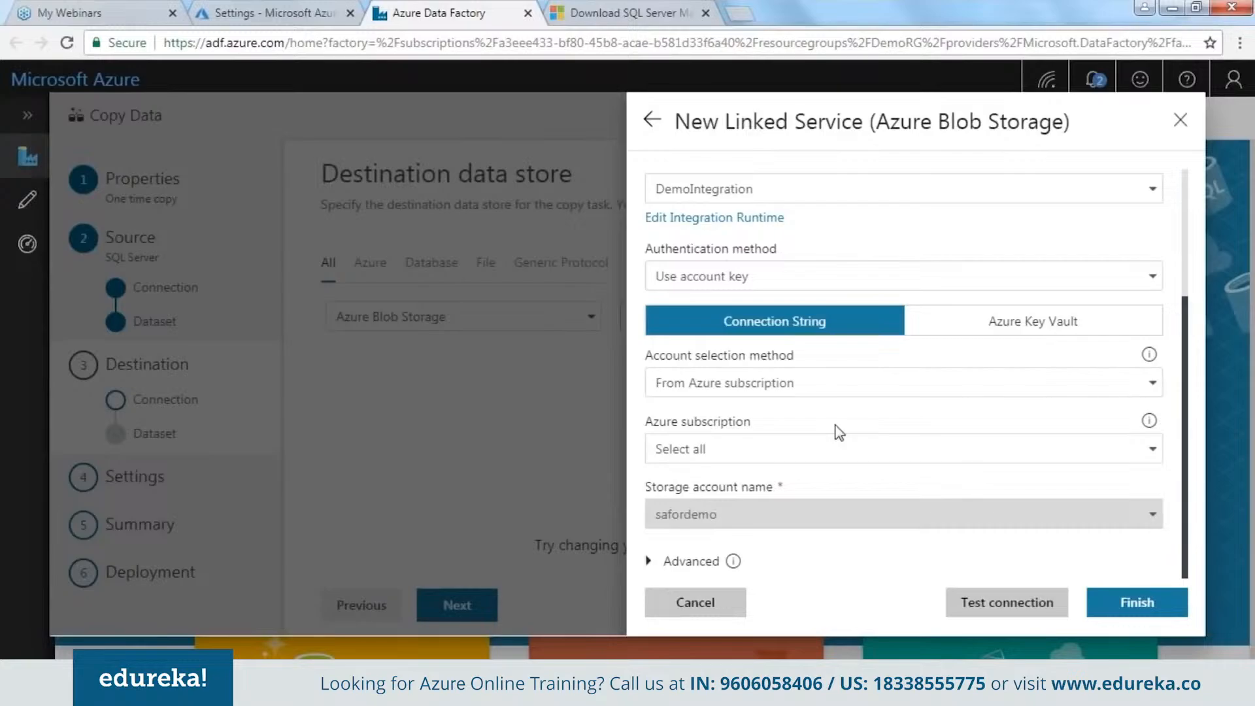
pyautogui.click(1137, 604)
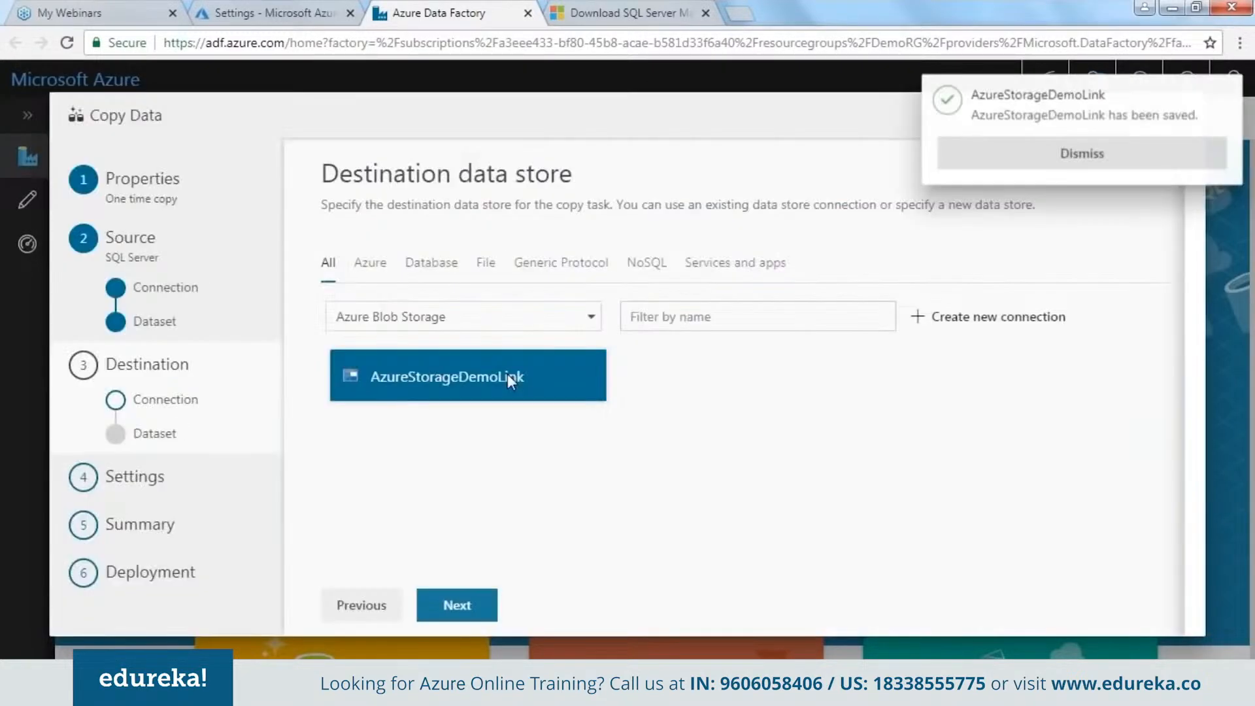
# Continue with AzureStorageDemoLink as the Azure Blob Storage destination and set the output folder path to demonewblob with file name emp3.
pyautogui.click(456, 605)
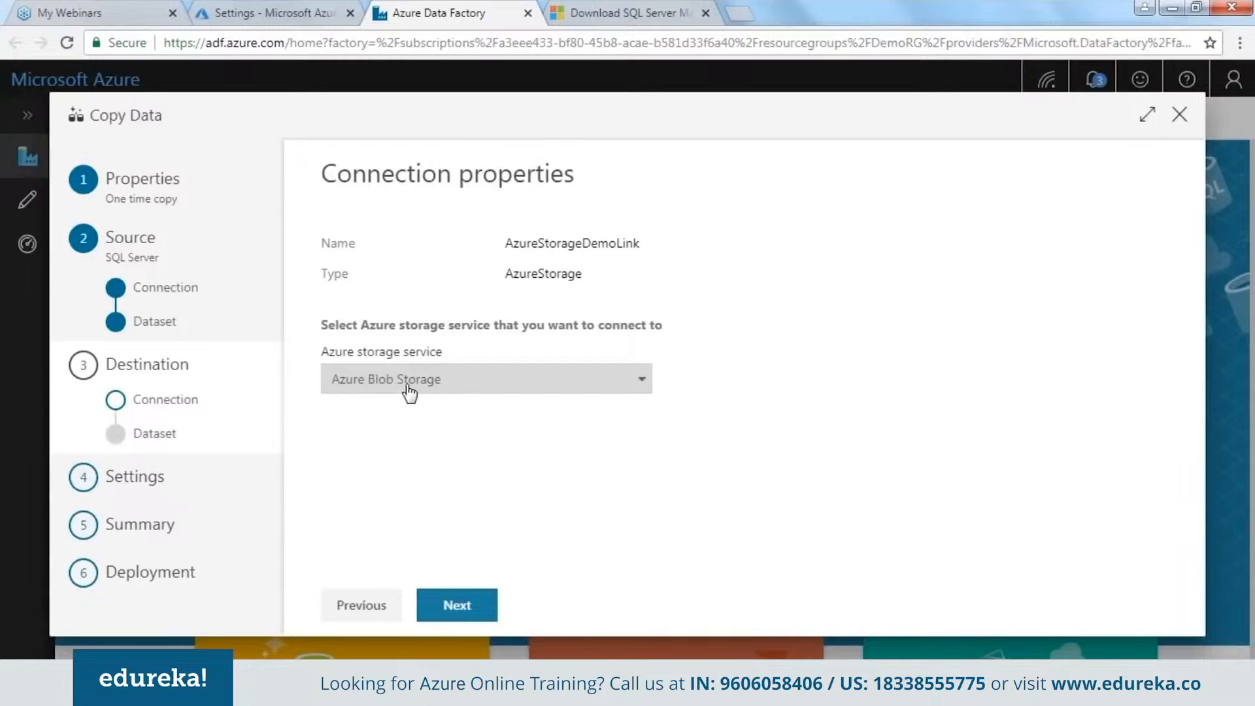
pyautogui.click(456, 606)
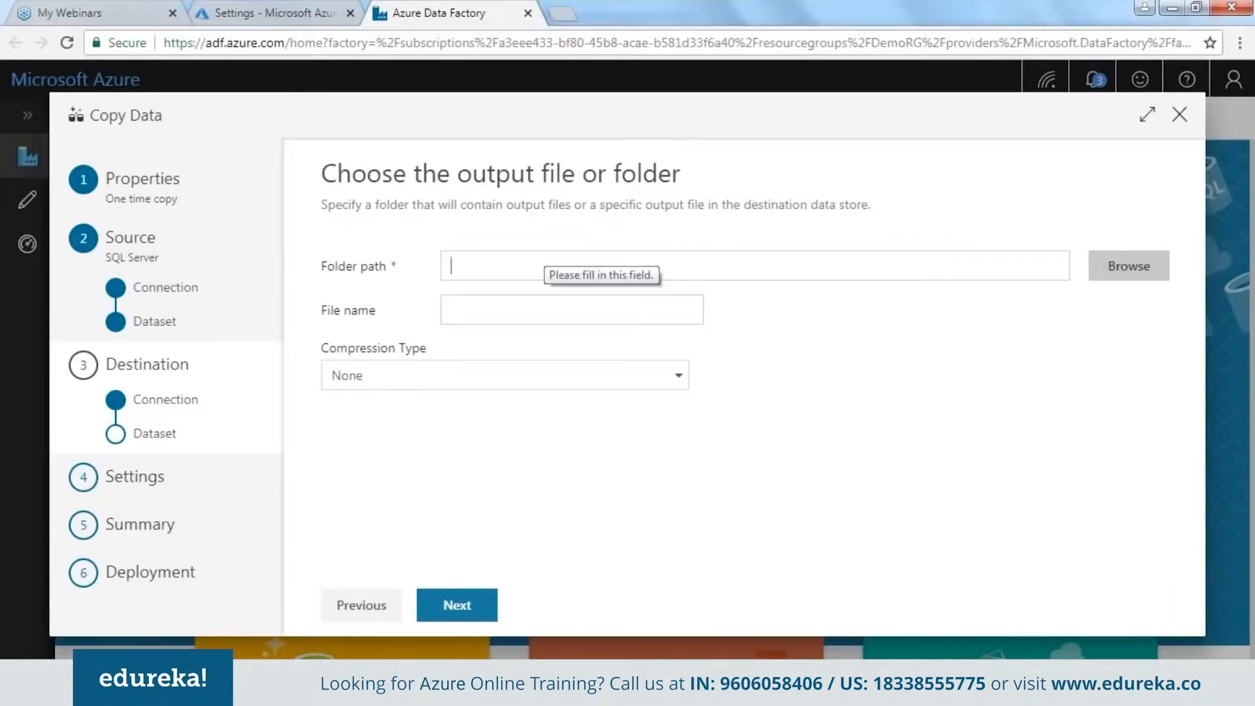
pyautogui.write('demonew')
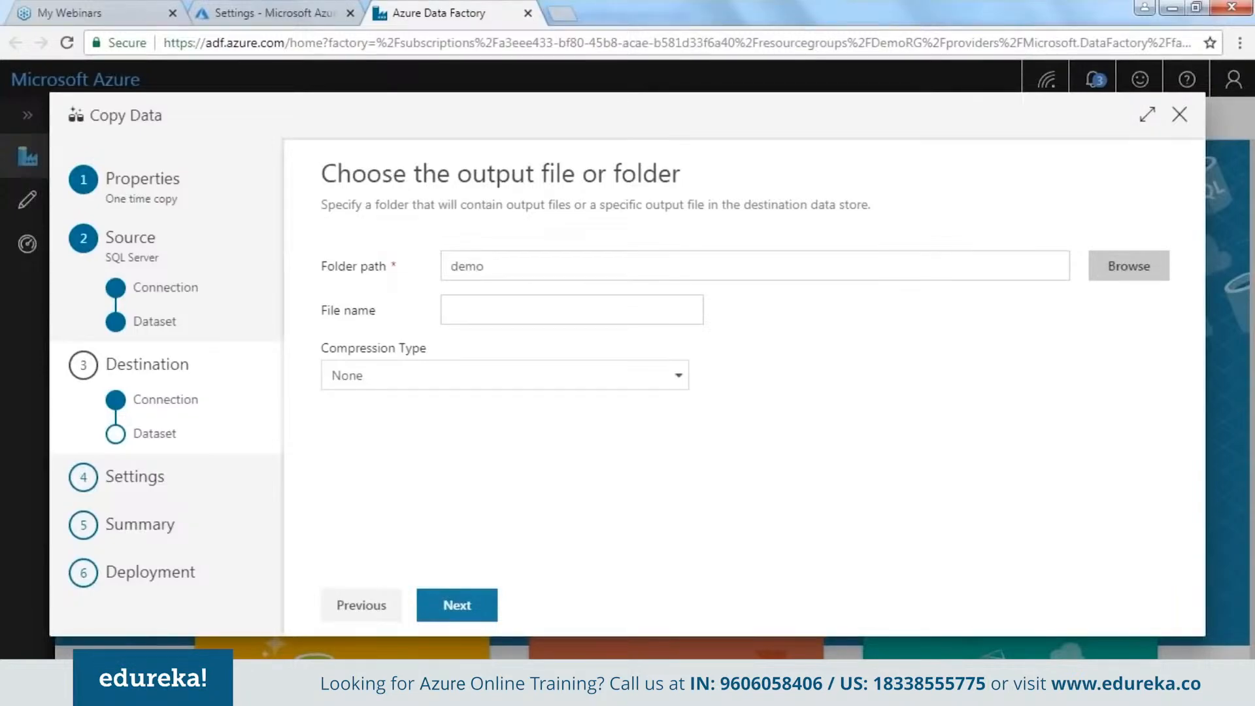
pyautogui.write('blob')
pyautogui.click(501, 312)
pyautogui.write('emp3')
pyautogui.click(490, 604)
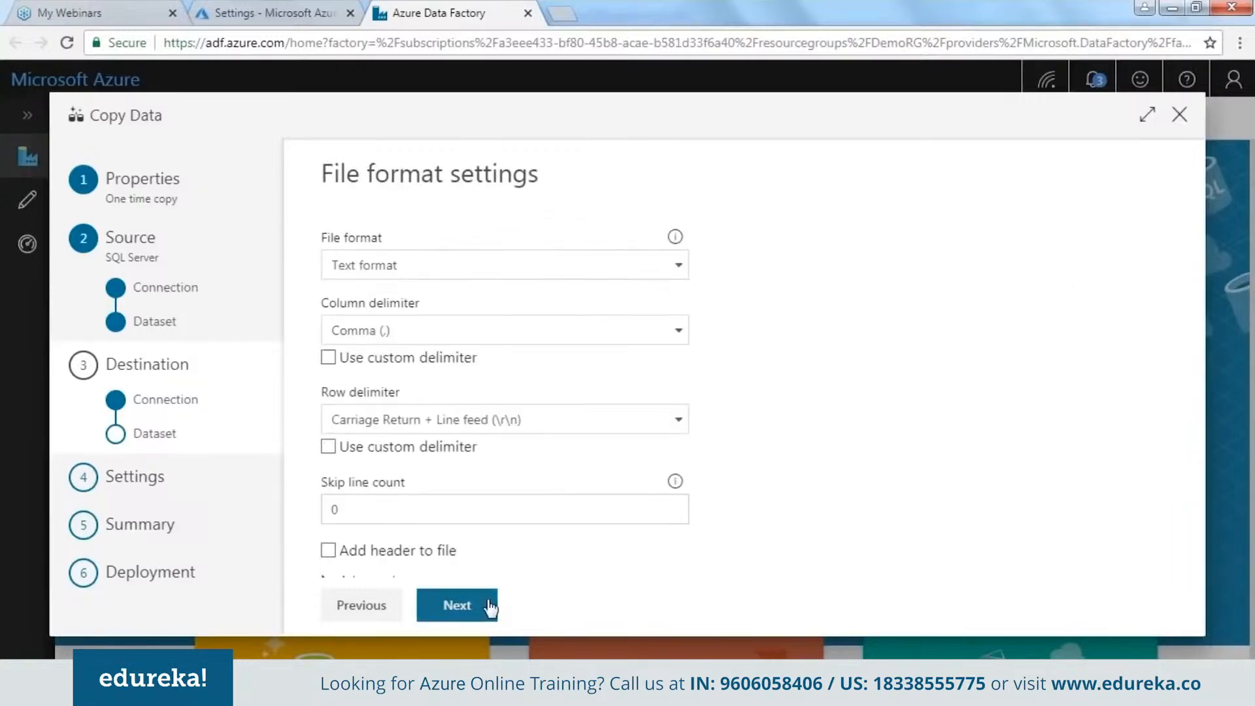
# Accept the comma-delimited text format and the default copy settings, and deploy the copy pipeline from its summary.
pyautogui.click(481, 606)
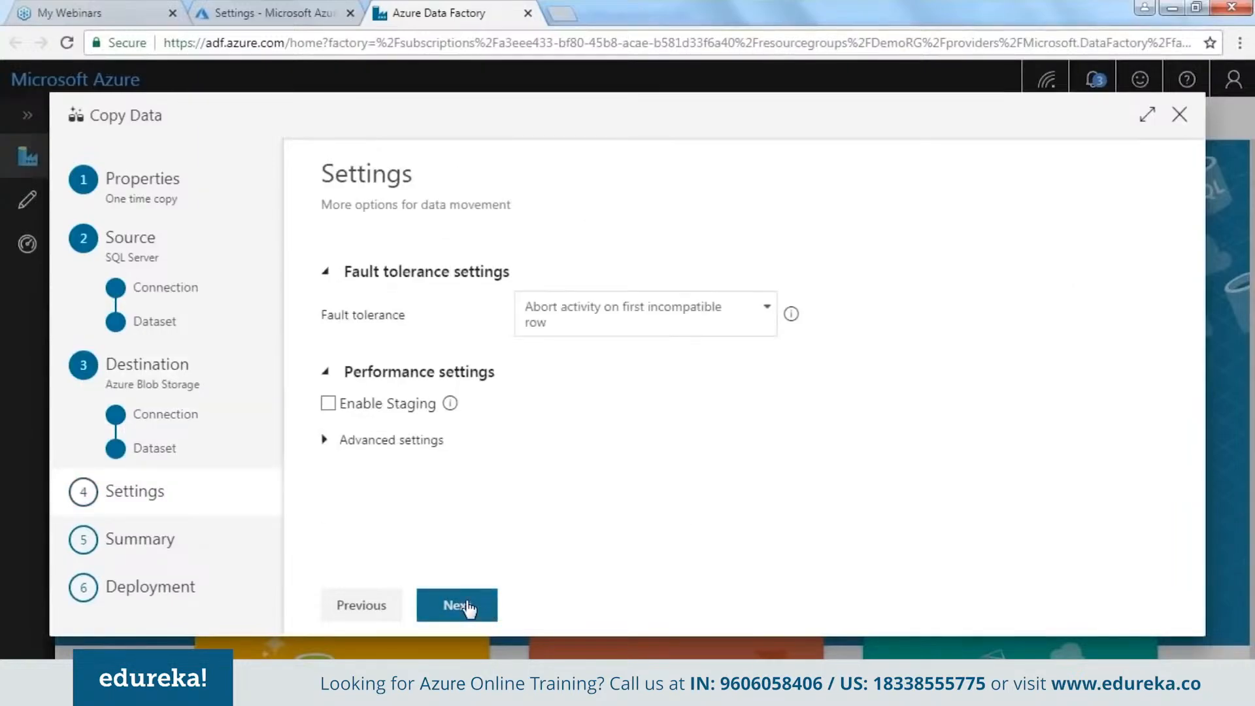
pyautogui.click(465, 606)
pyautogui.click(457, 599)
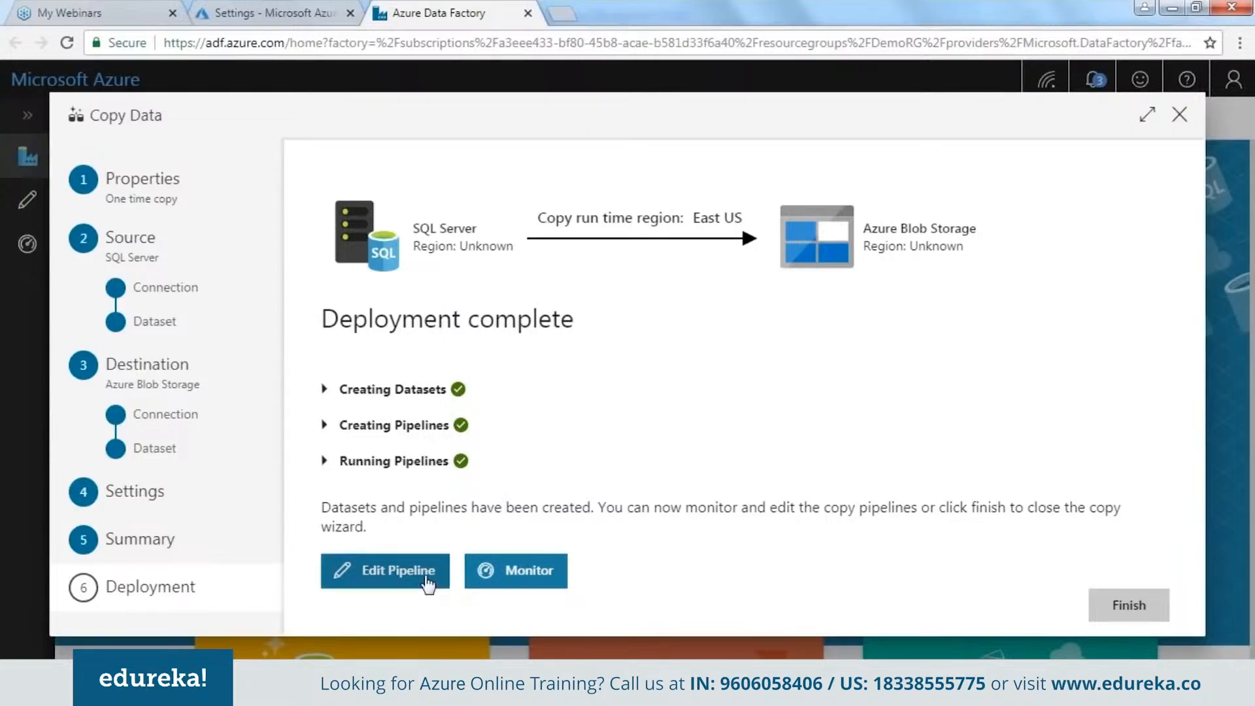
# Check the deployed pipeline's runs in the data factory monitor and return to the demodf007 home page.
pyautogui.click(531, 575)
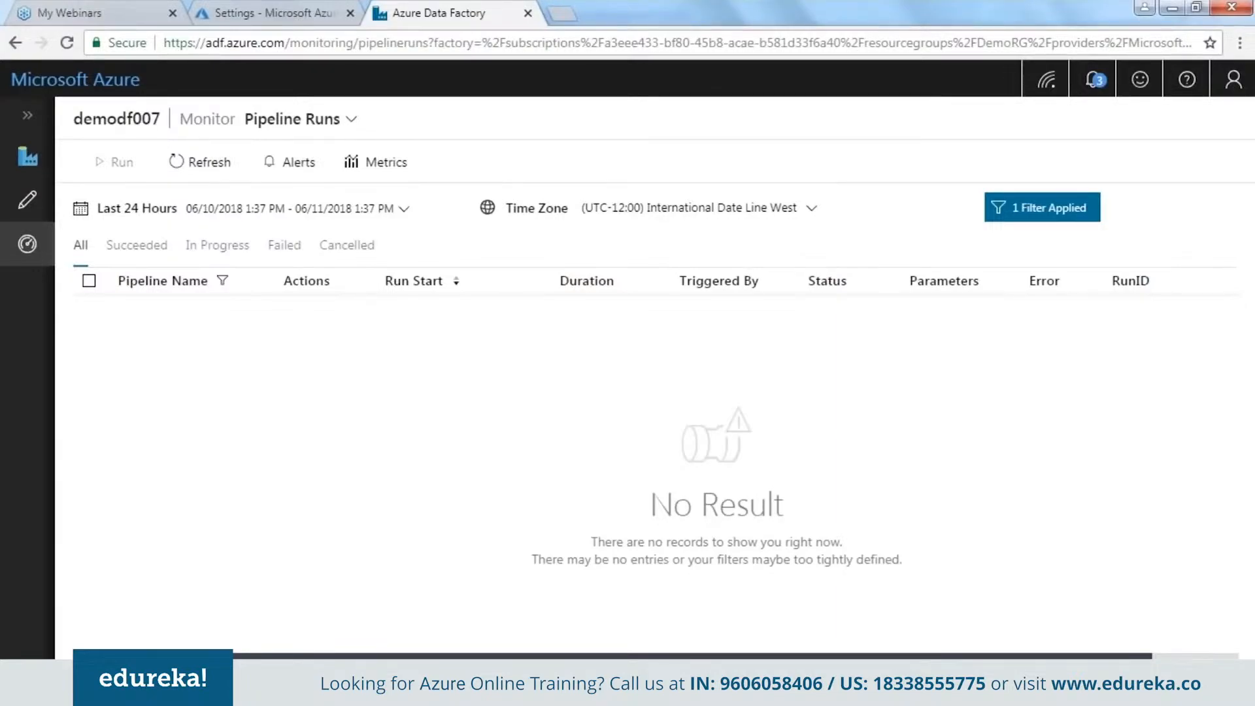
pyautogui.click(14, 43)
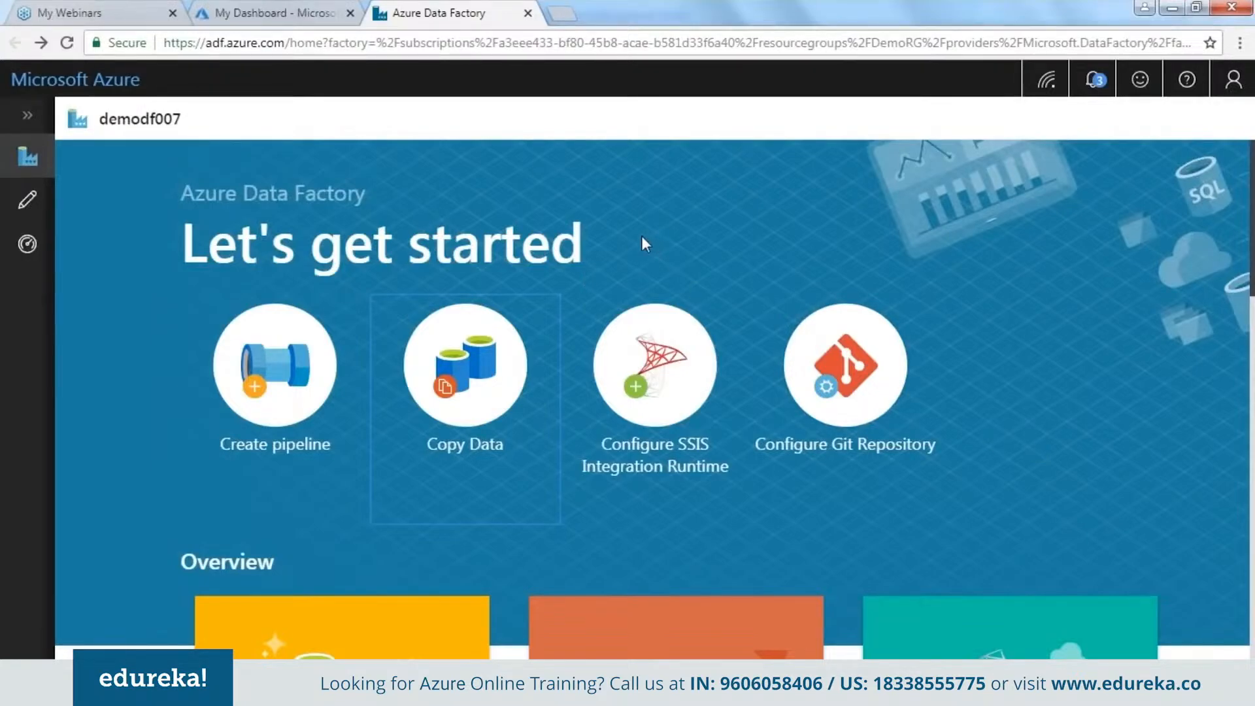
# Switch to the Azure portal and open the demonewblob container in storage account safordemo to check for the copied emp3 file.
pyautogui.click(261, 13)
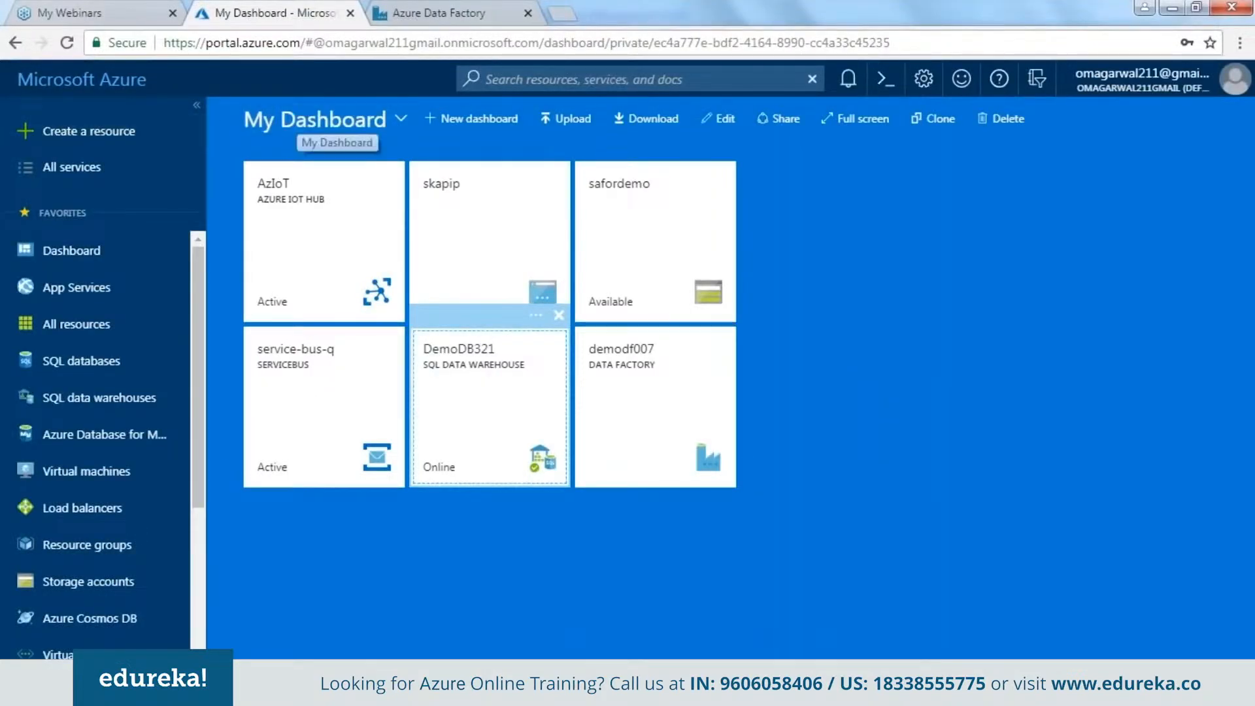
pyautogui.click(515, 77)
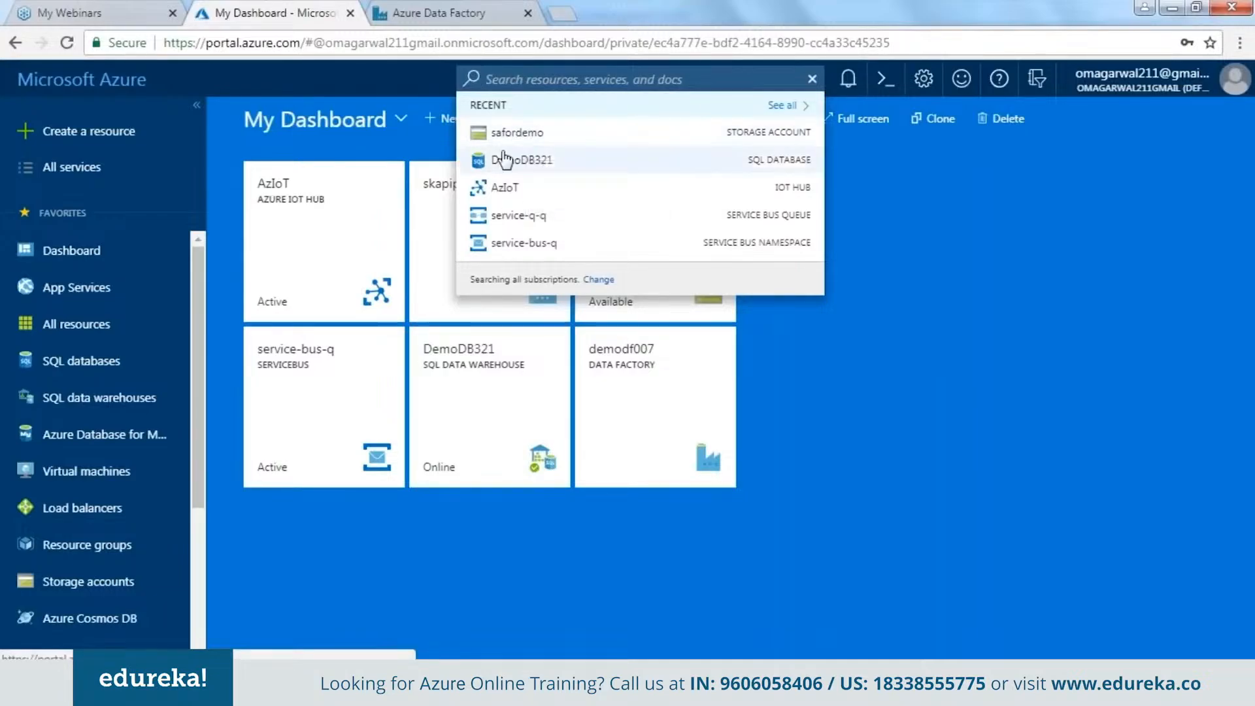
pyautogui.click(516, 133)
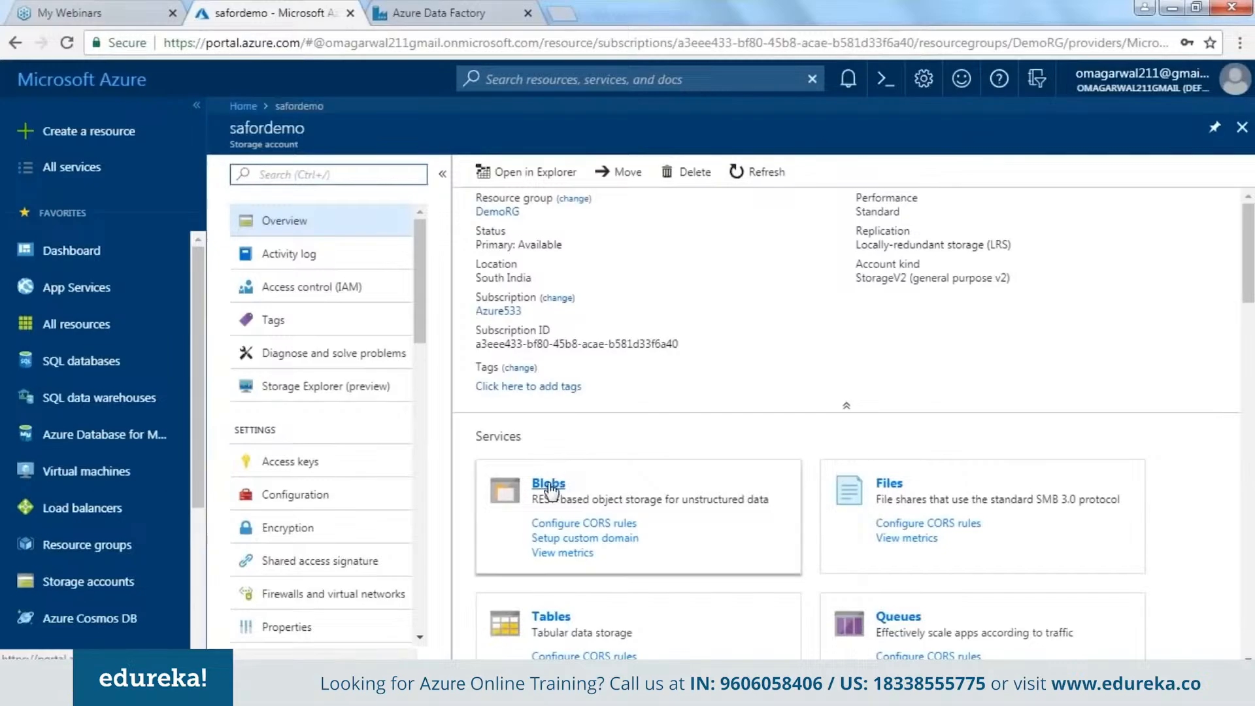
pyautogui.click(546, 483)
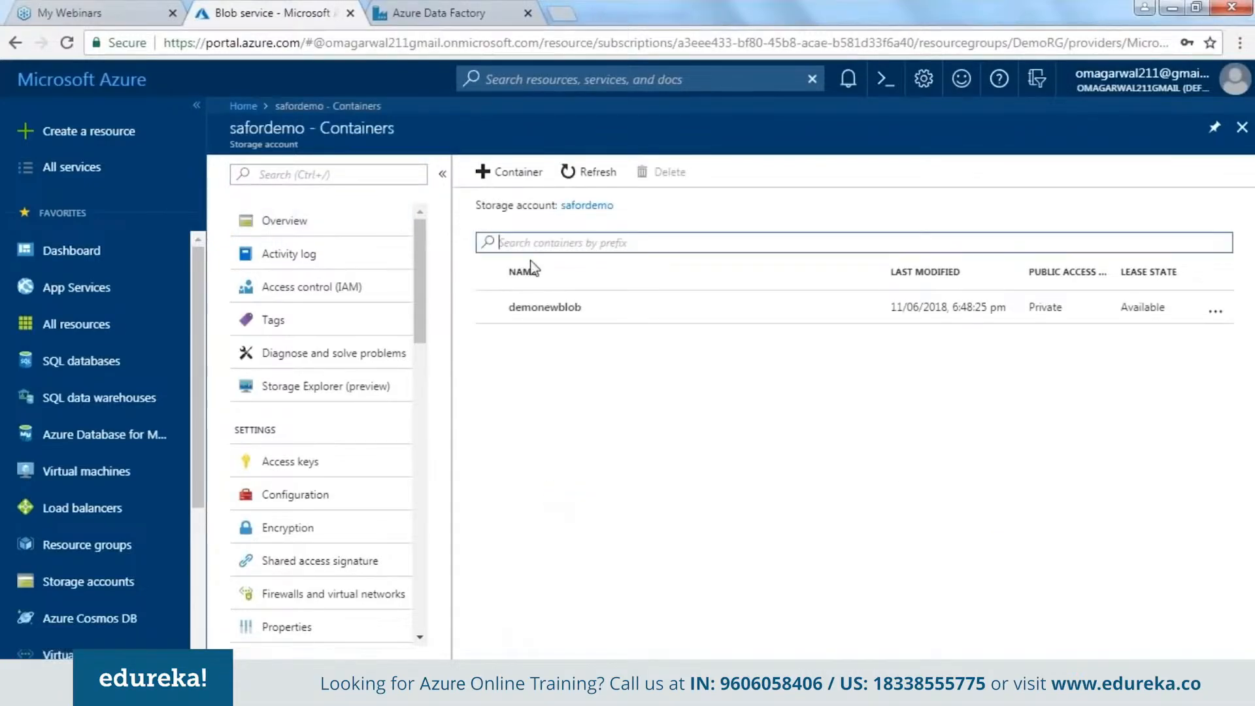
pyautogui.click(540, 309)
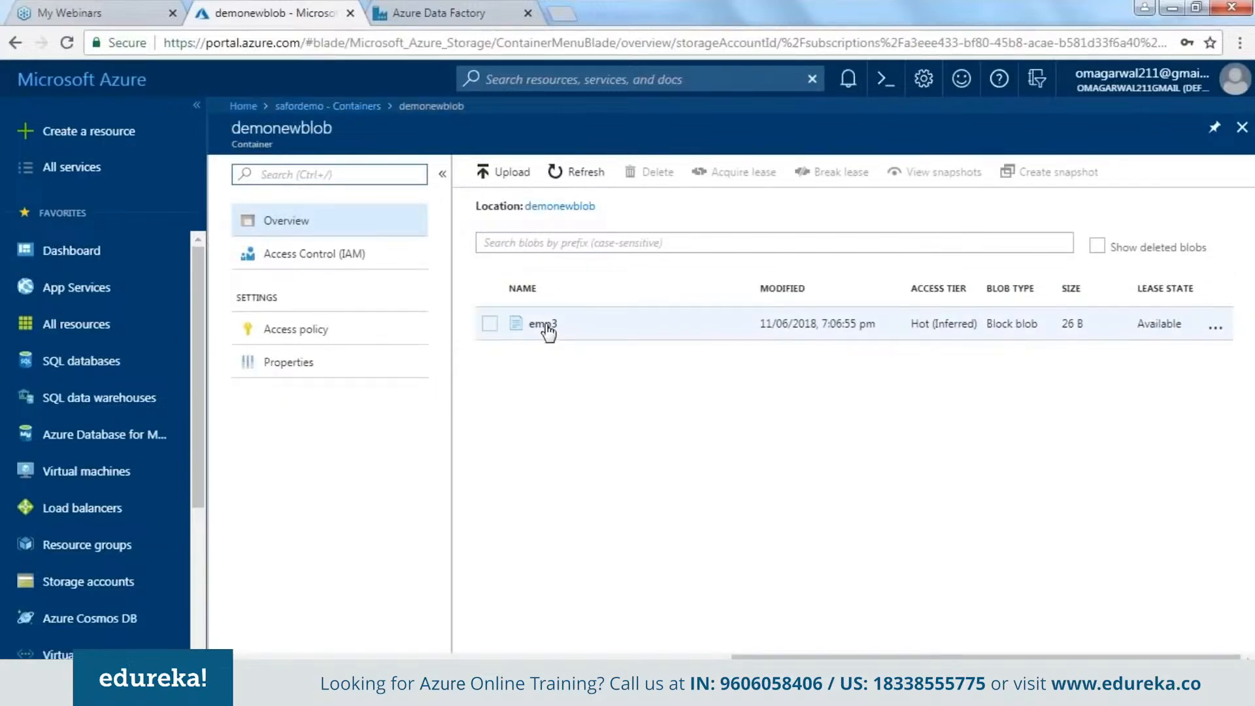